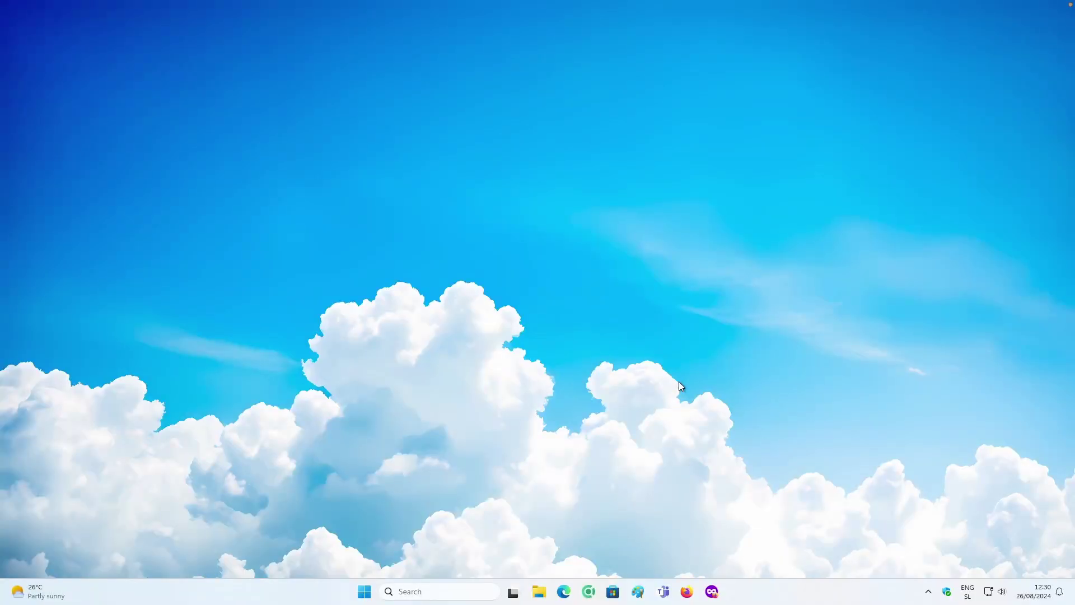
- Unpin Firefox Private Browsing, Firefox and Microsoft Teams from the taskbar
right_click(719, 594)
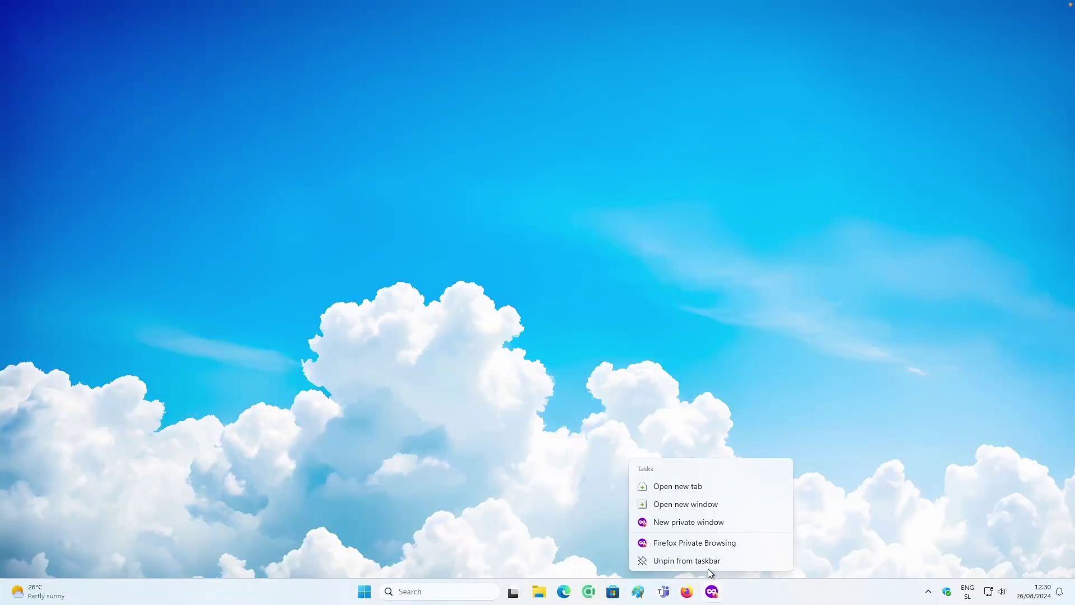
click(710, 561)
right_click(699, 591)
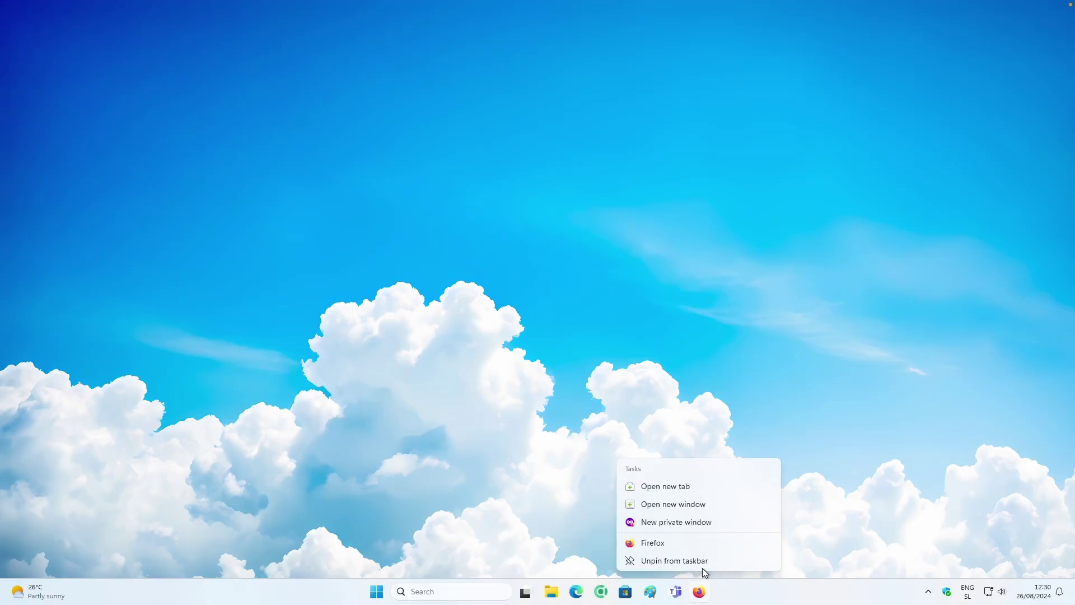
click(700, 560)
right_click(690, 590)
click(693, 563)
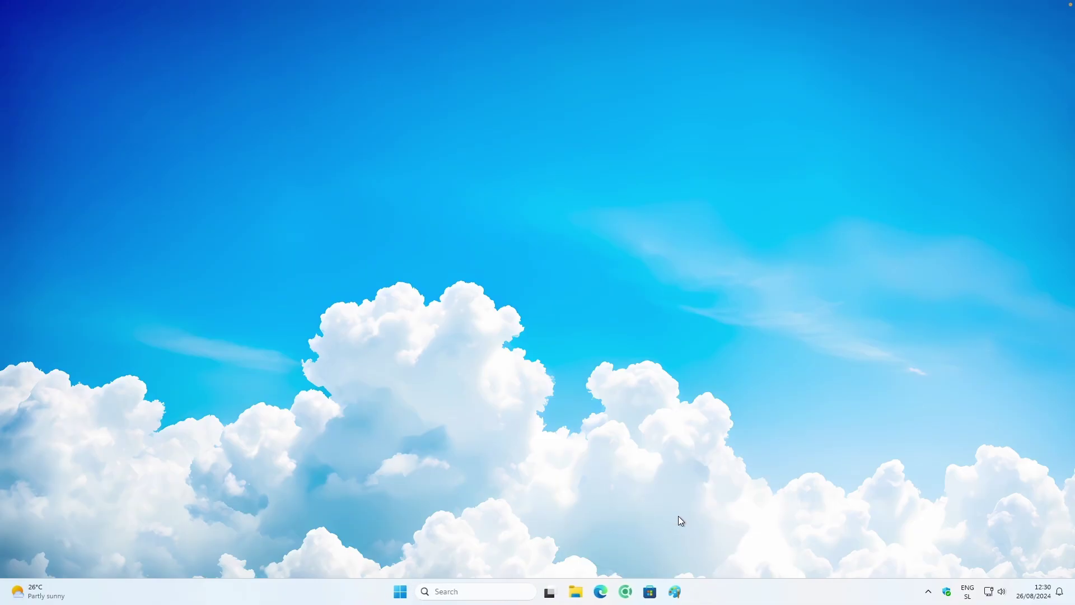
- Search the Start menu for "sdfsdf" and open the search permissions settings from the results
key(super)
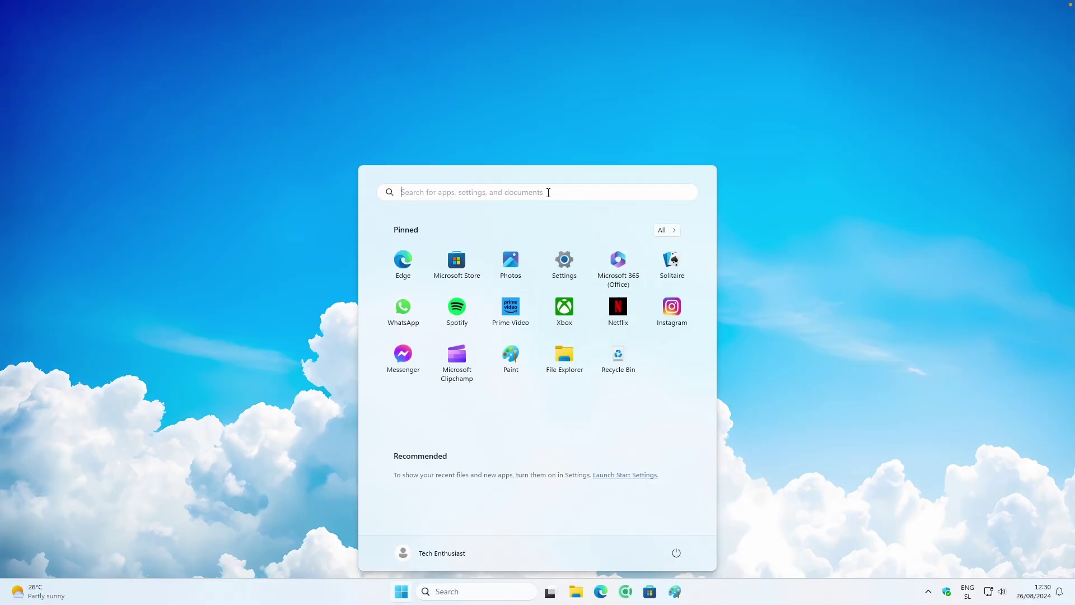
text(sdfsdf)
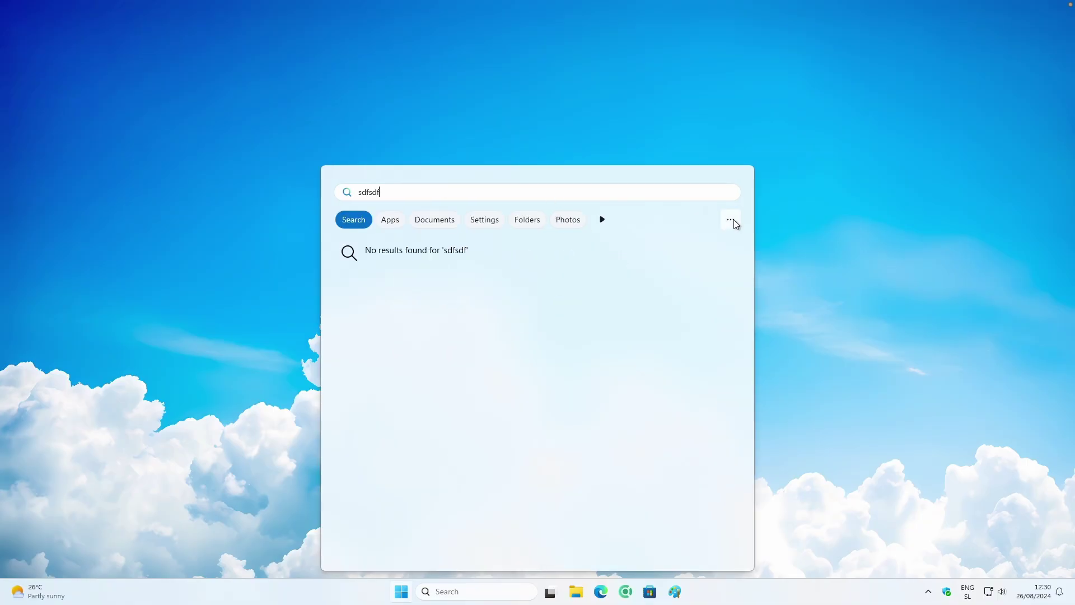
click(731, 220)
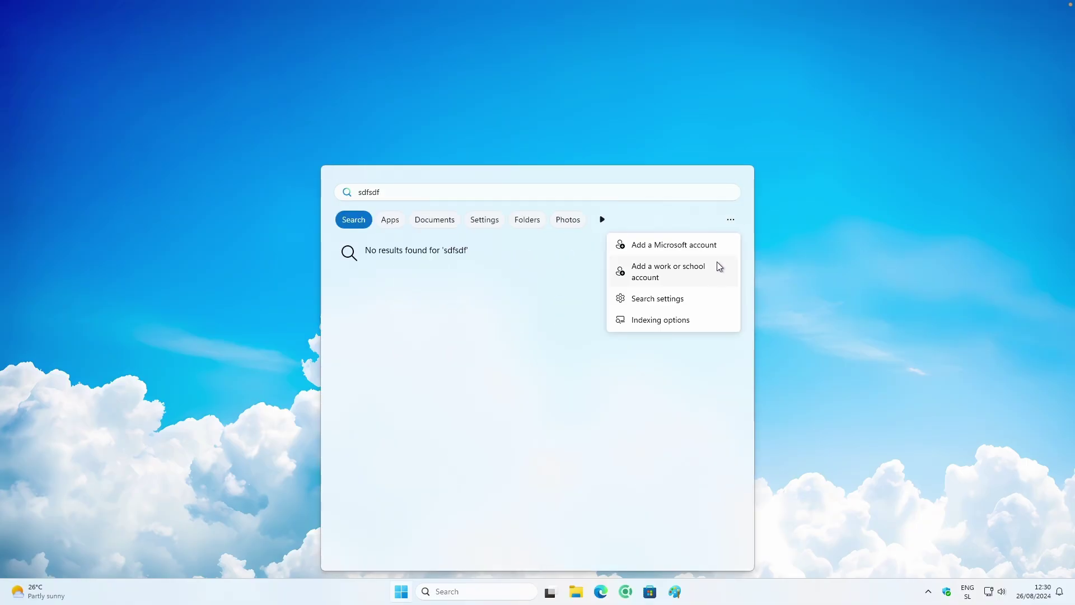
click(659, 305)
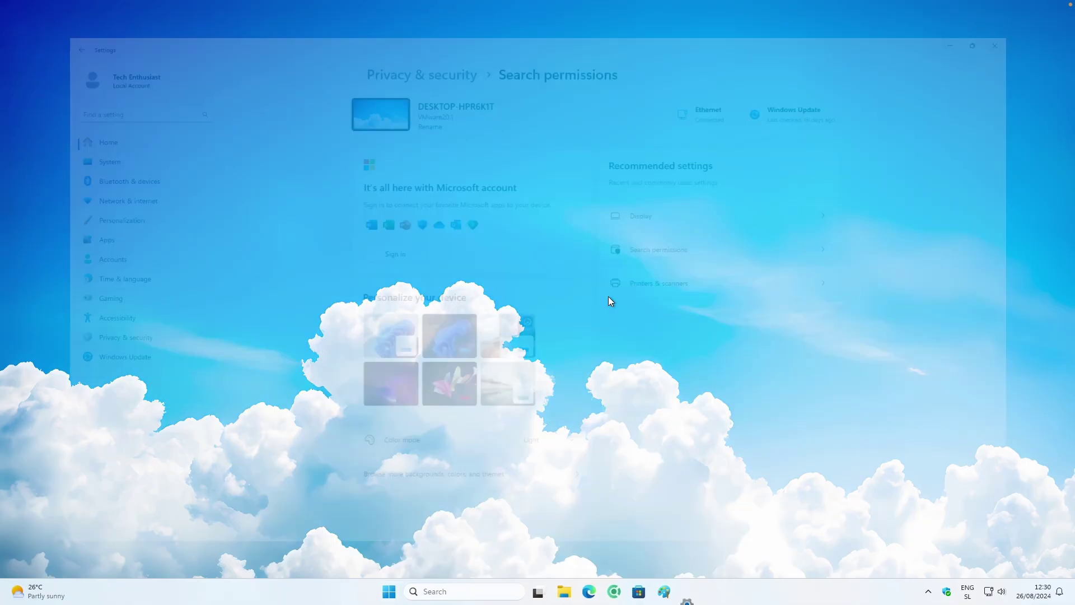
scroll(594, 305, down, 1)
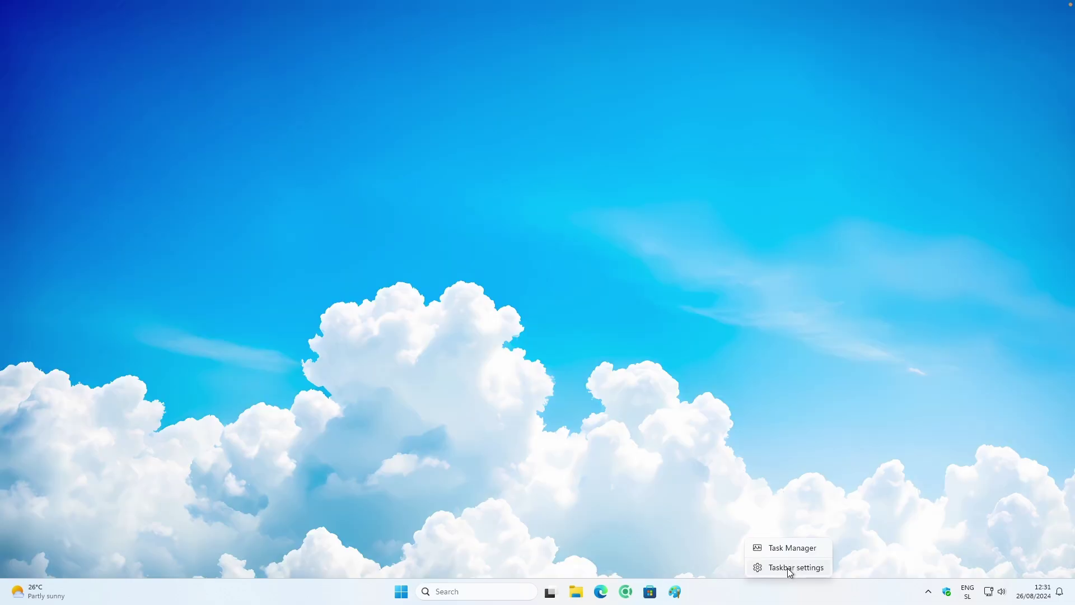
- Open the taskbar settings and set the taskbar alignment to Left
click(787, 568)
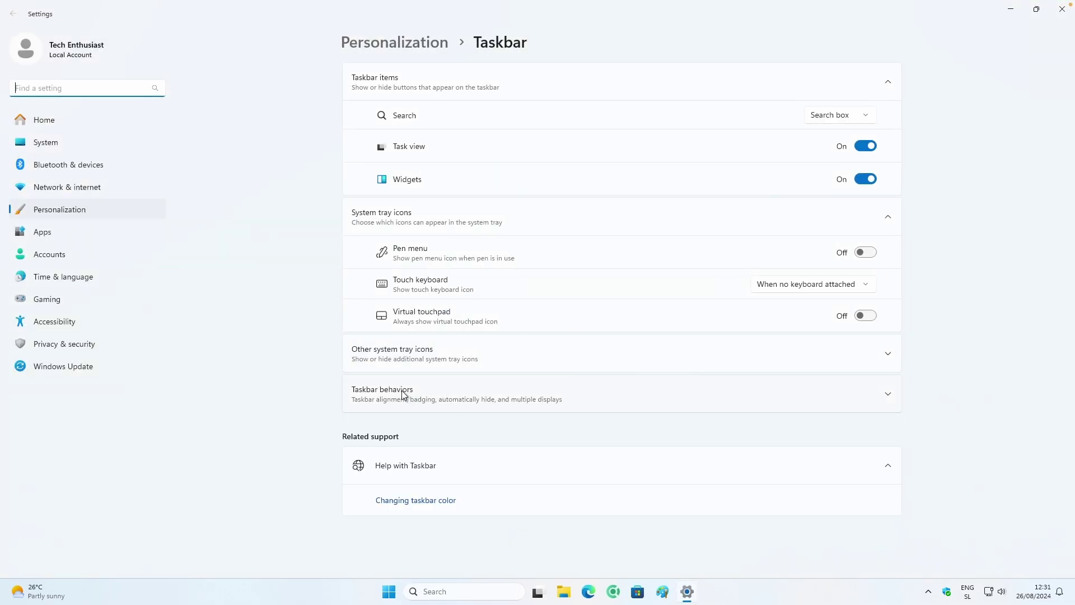
click(442, 394)
scroll(540, 392, down, 4)
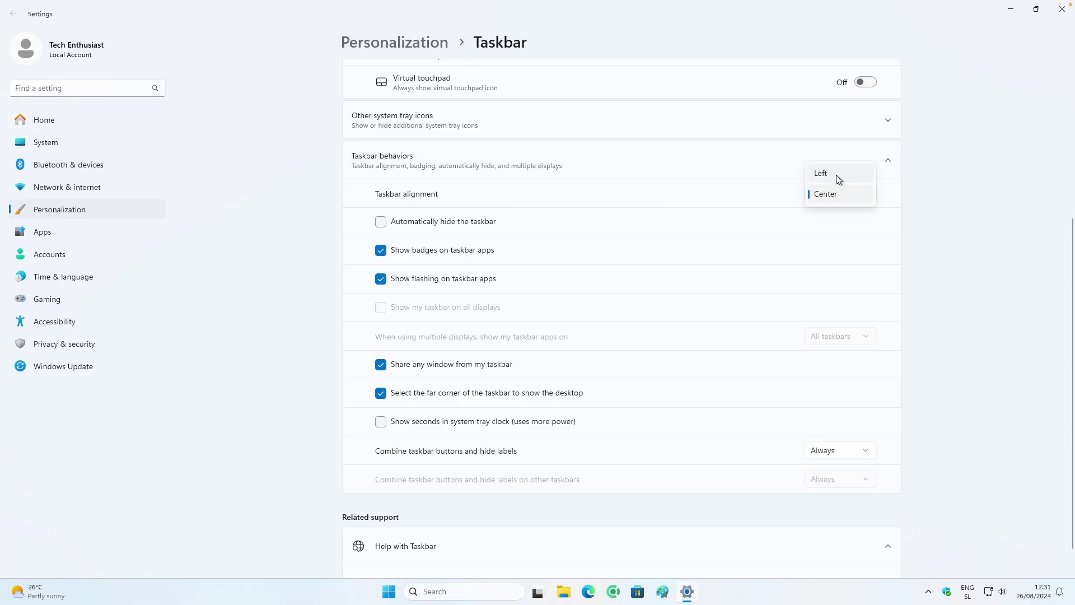
click(820, 174)
- Set the taskbar's search display to "Search icon and label" and close the settings
scroll(963, 196, up, 4)
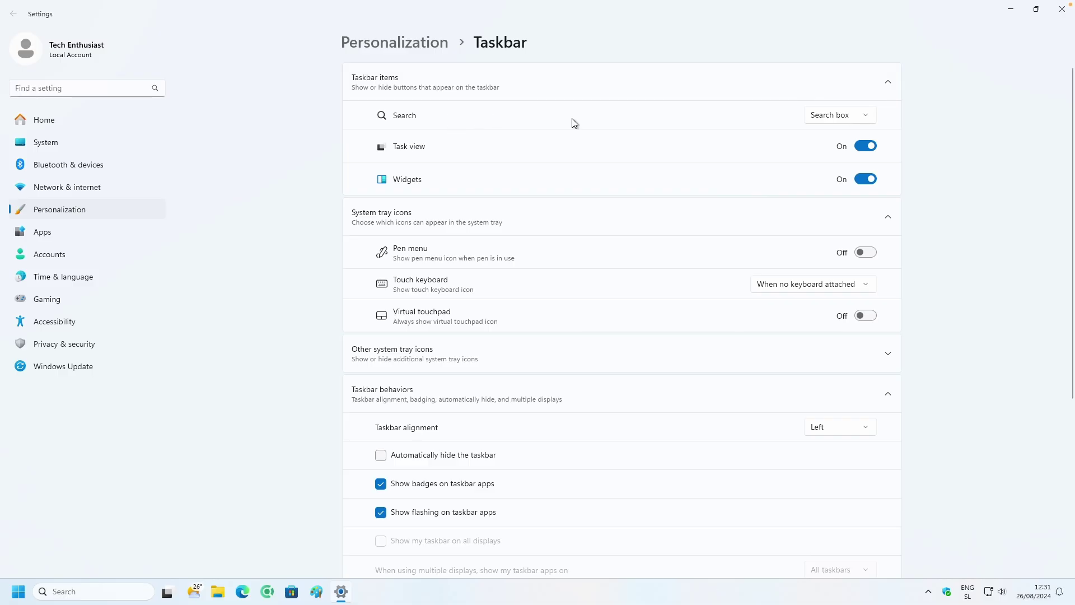
click(831, 115)
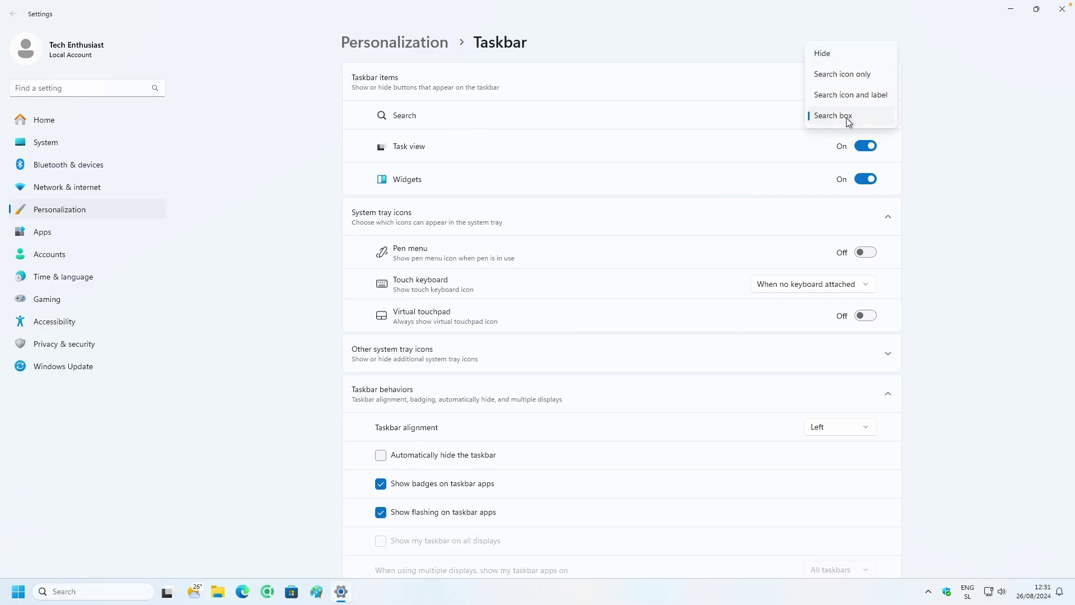
click(851, 95)
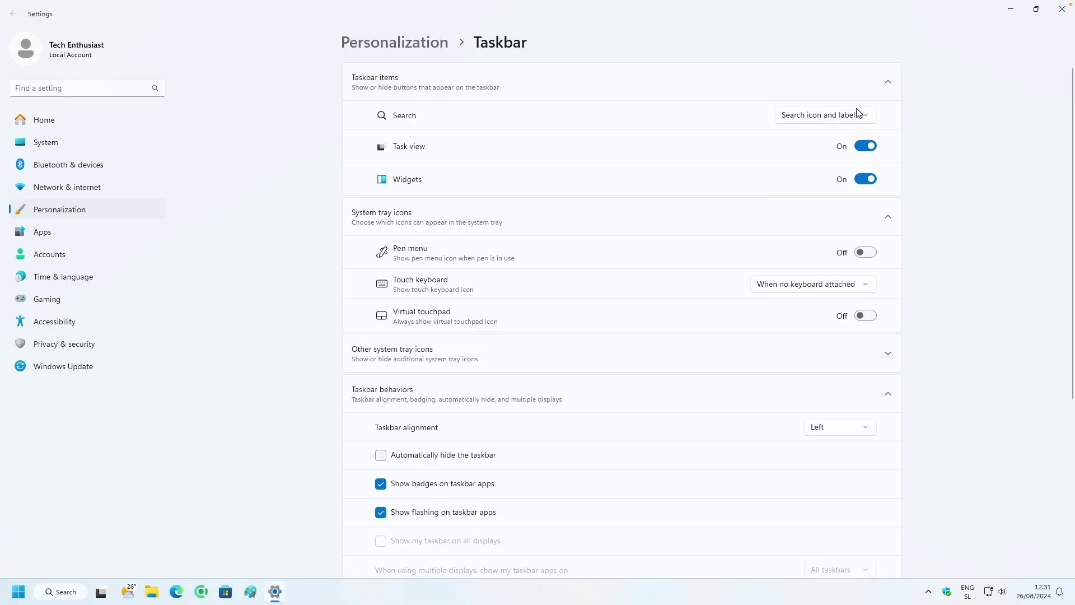
click(844, 116)
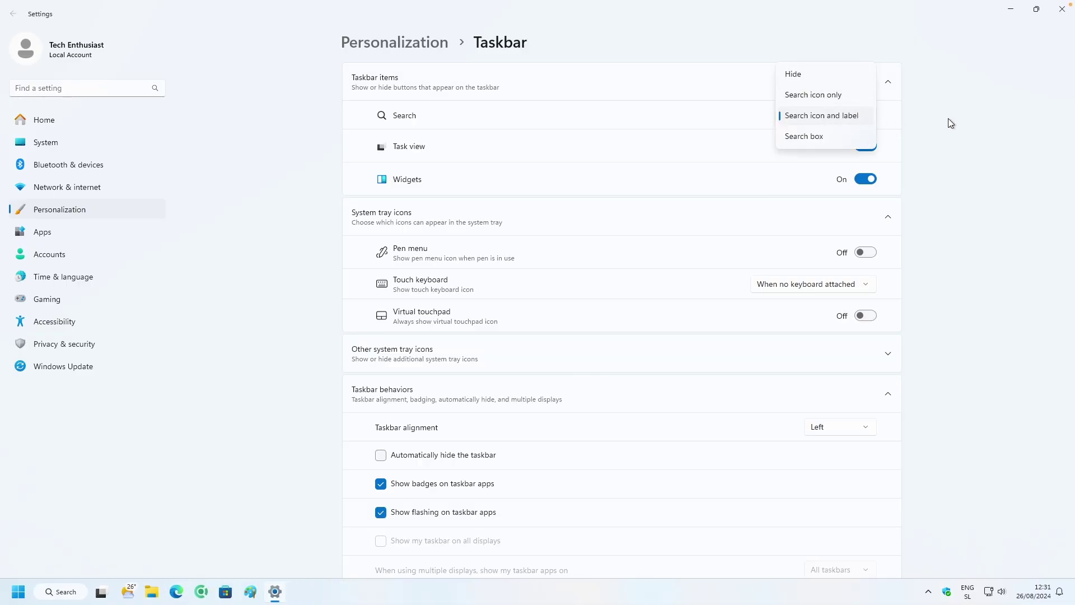
key(alt+F4)
- Open the Start personalization settings and view the layout options alongside the Start menu
click(20, 585)
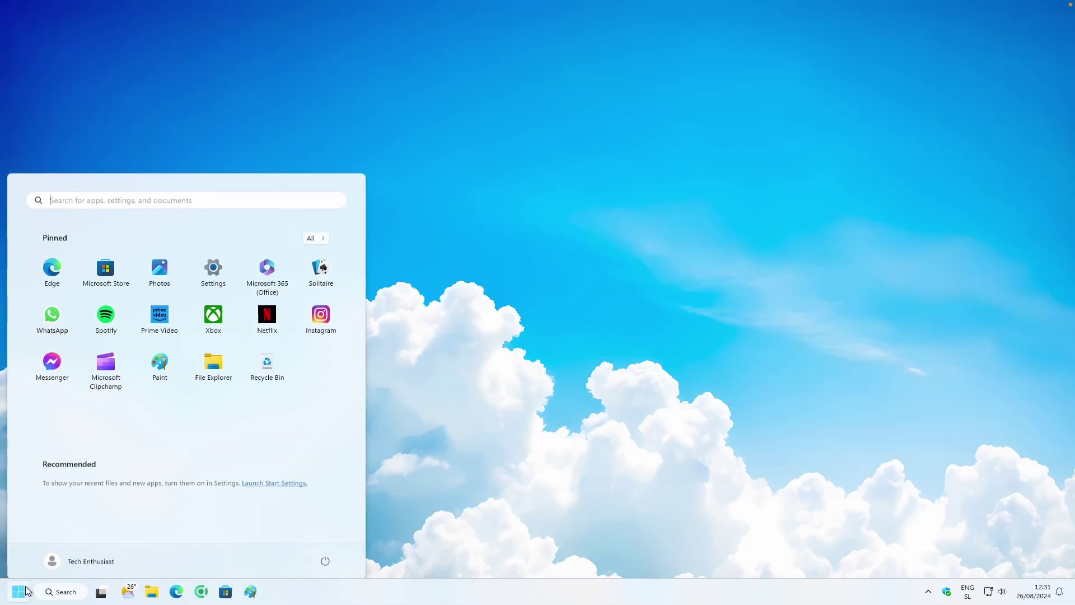
click(219, 259)
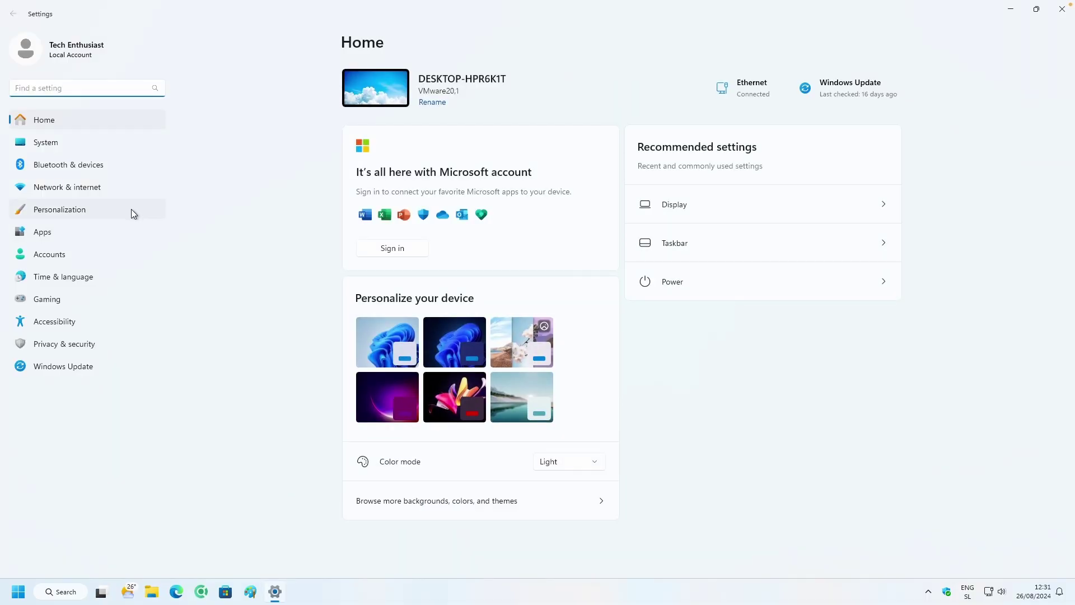
click(131, 209)
scroll(473, 379, down, 1)
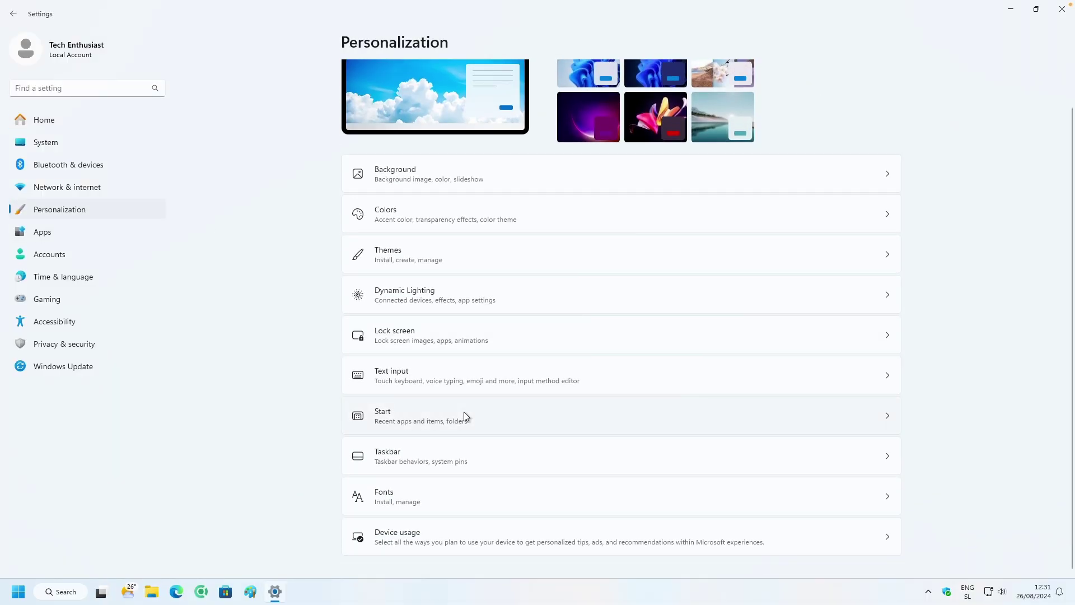
click(463, 416)
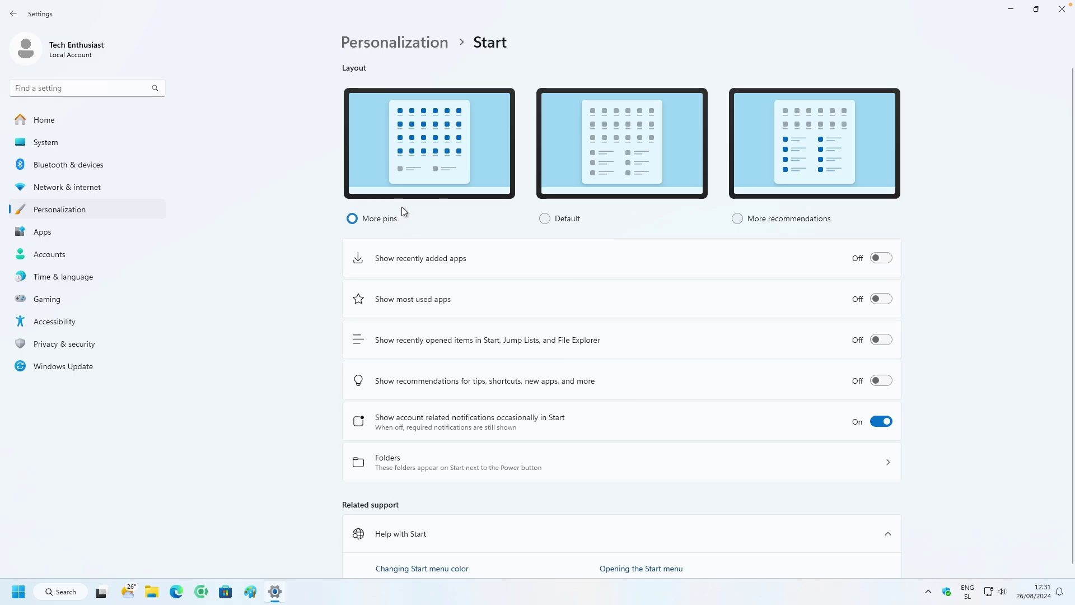
click(18, 591)
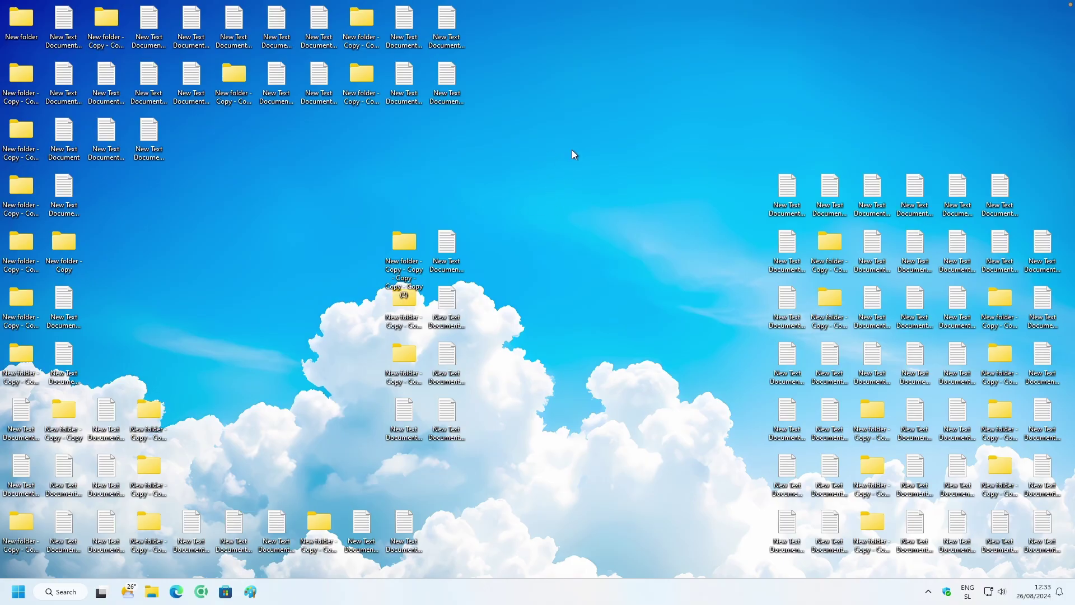
- Hide all icons on the desktop
right_click(536, 176)
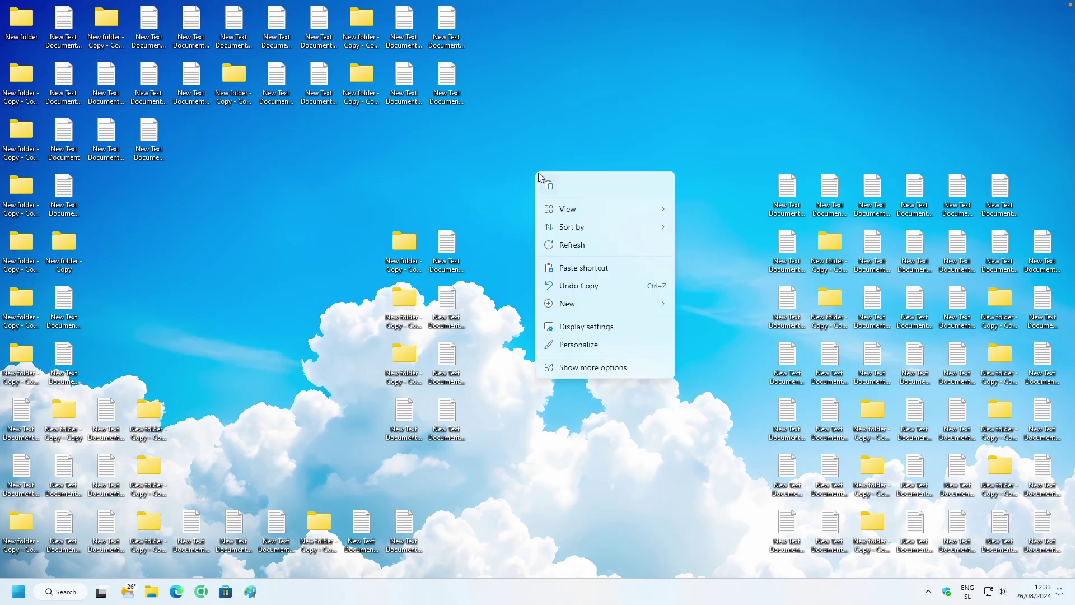
mouse_move(583, 210)
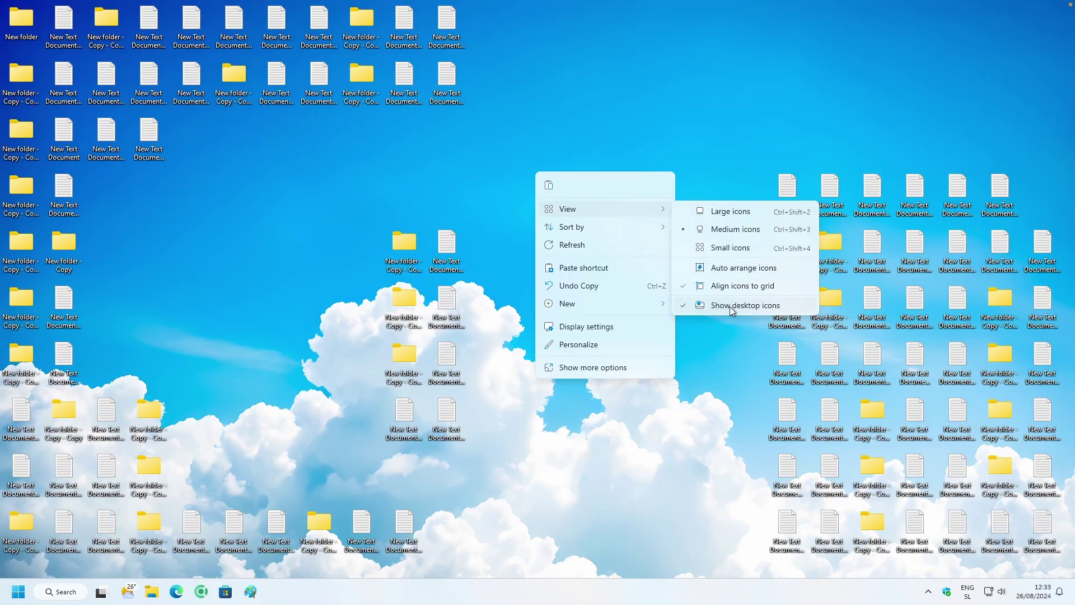
click(750, 308)
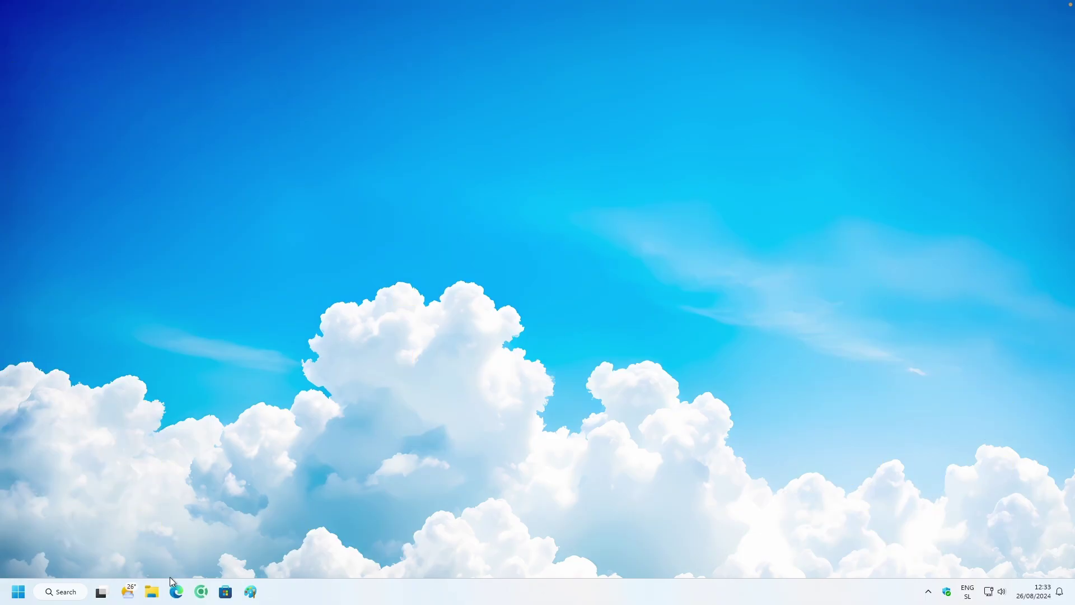
- Open the Desktop folder in File Explorer and look through its files and folders
click(152, 592)
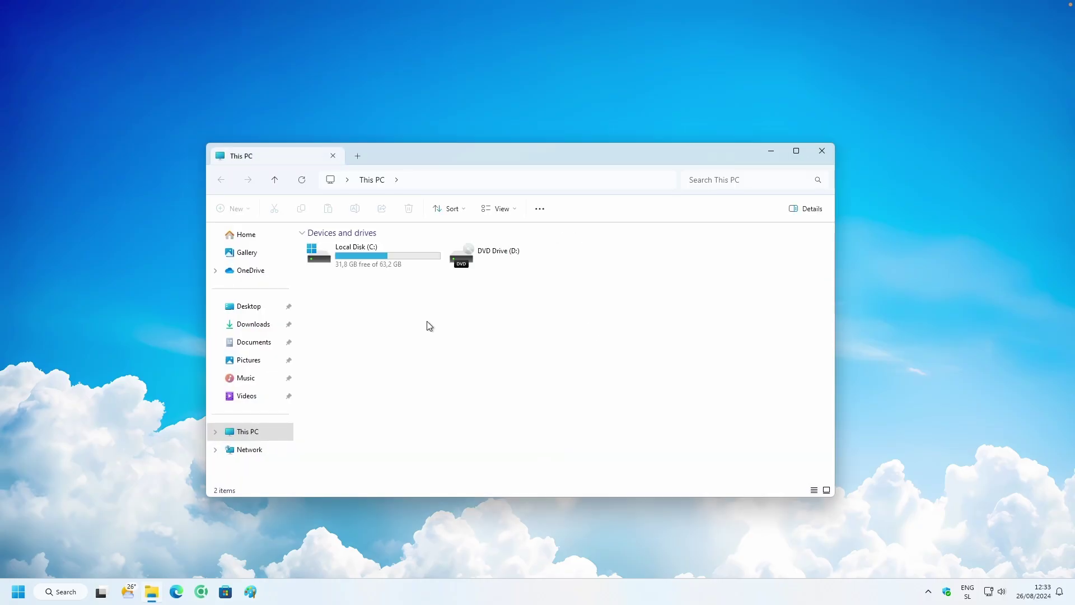
click(256, 311)
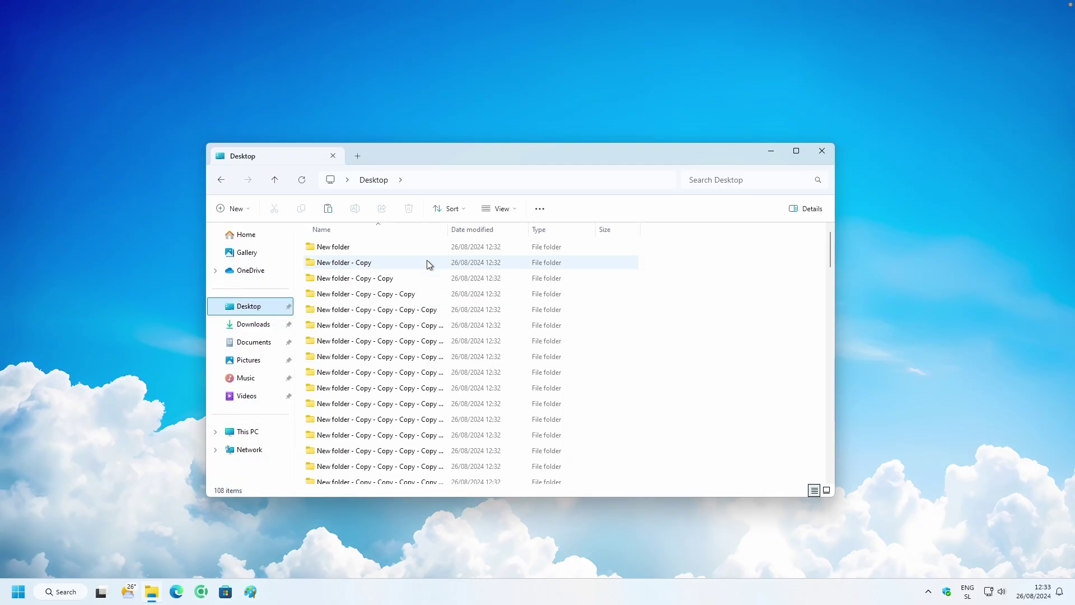
scroll(468, 274, down, 15)
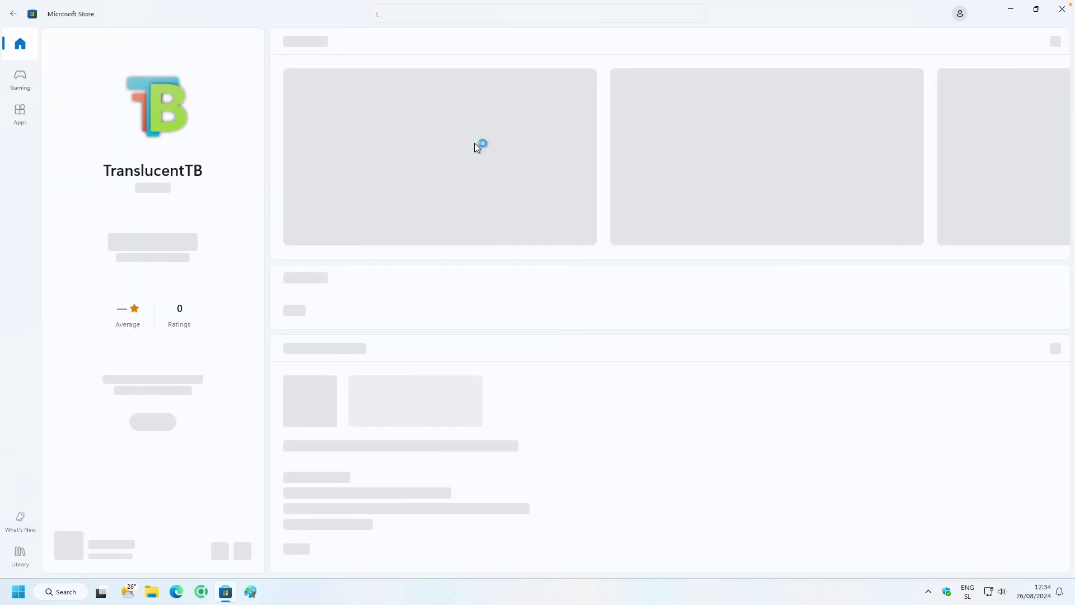
- Install TranslucentTB from the Microsoft Store and launch it
click(426, 18)
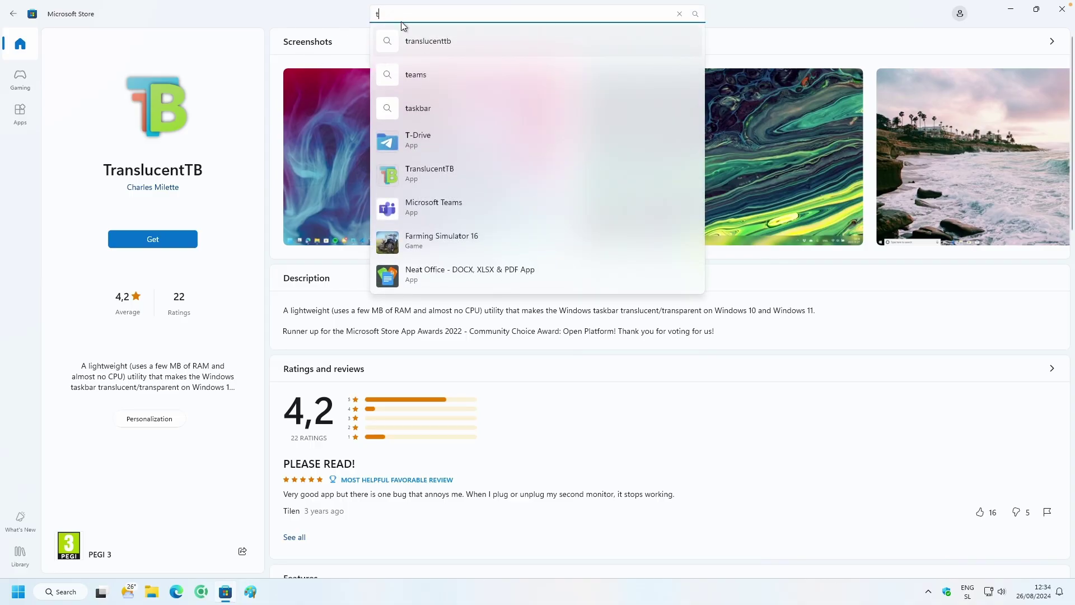
click(180, 244)
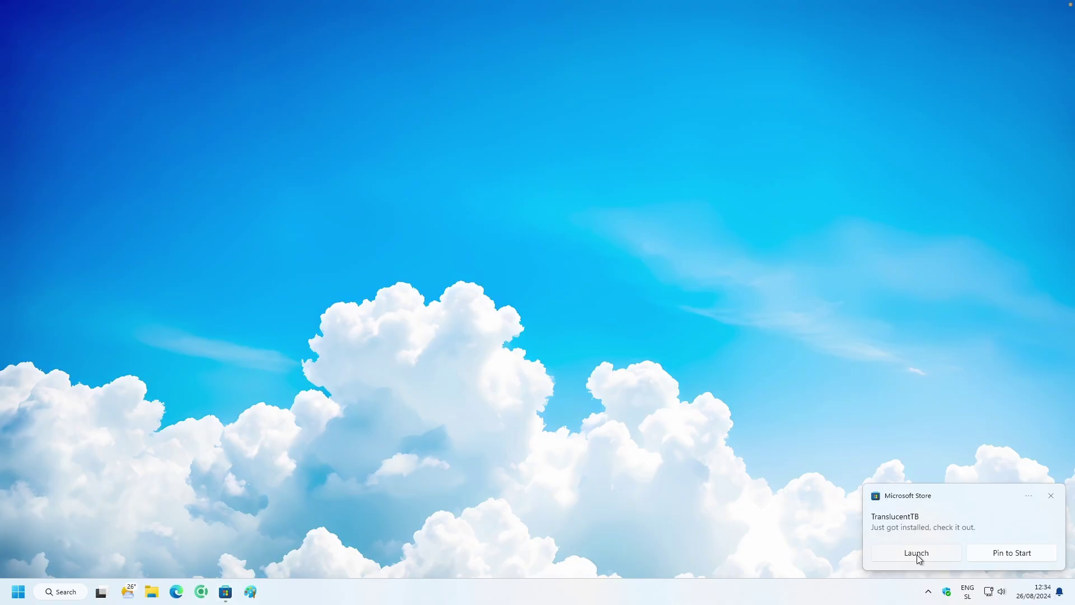
click(917, 553)
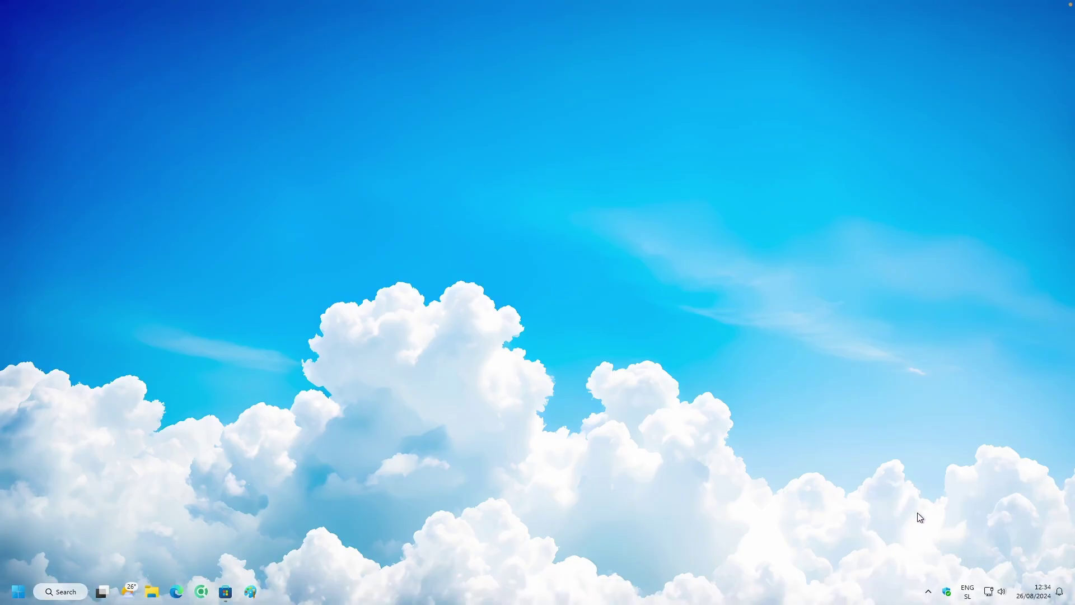
click(621, 413)
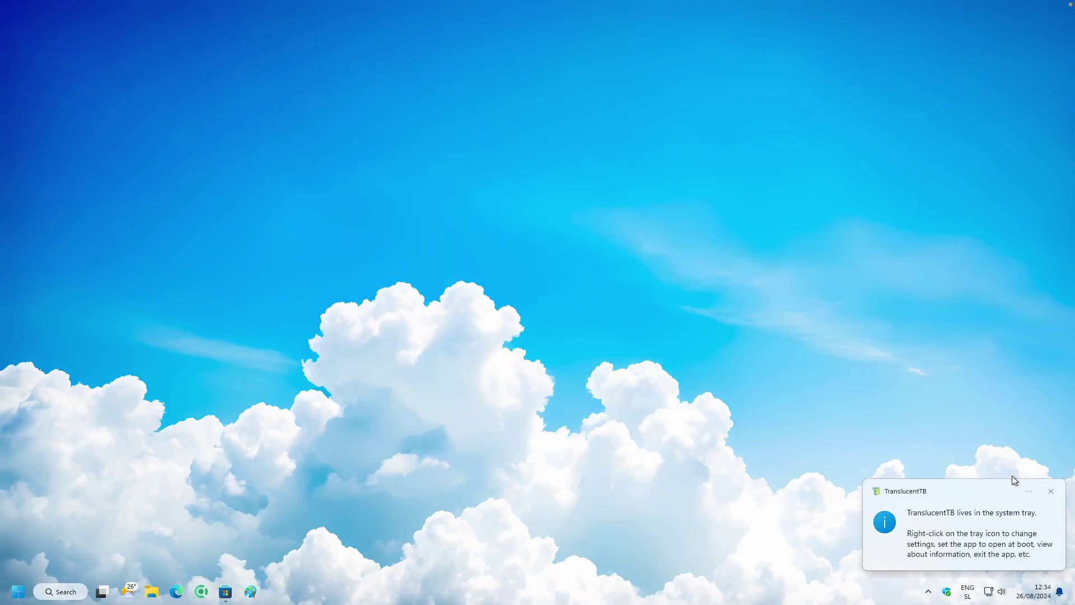
- Dismiss the TranslucentTB notification and view the app's options in the system tray
click(1050, 492)
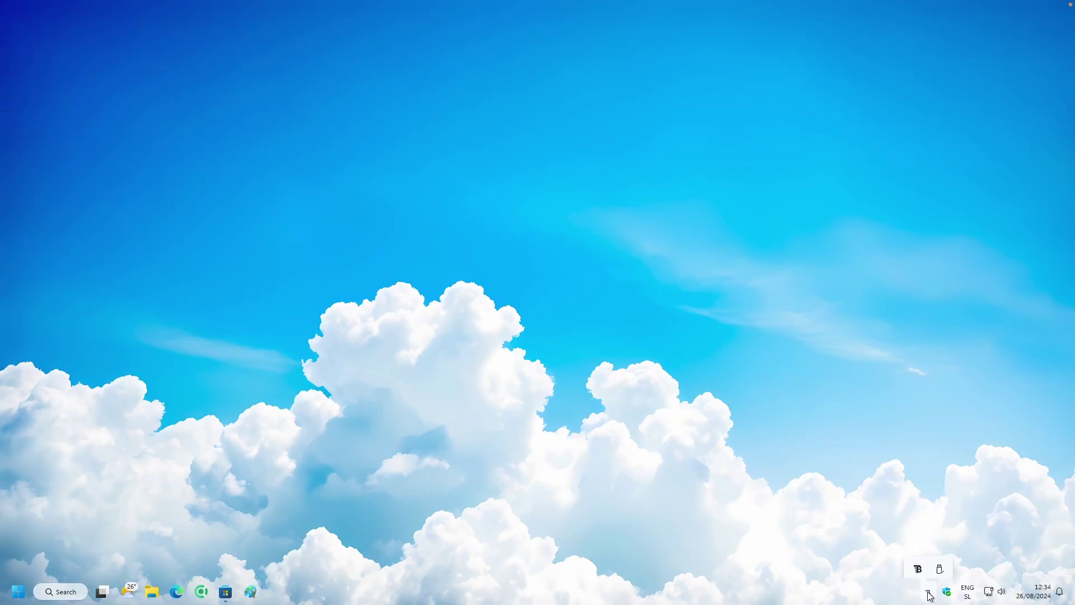
right_click(919, 566)
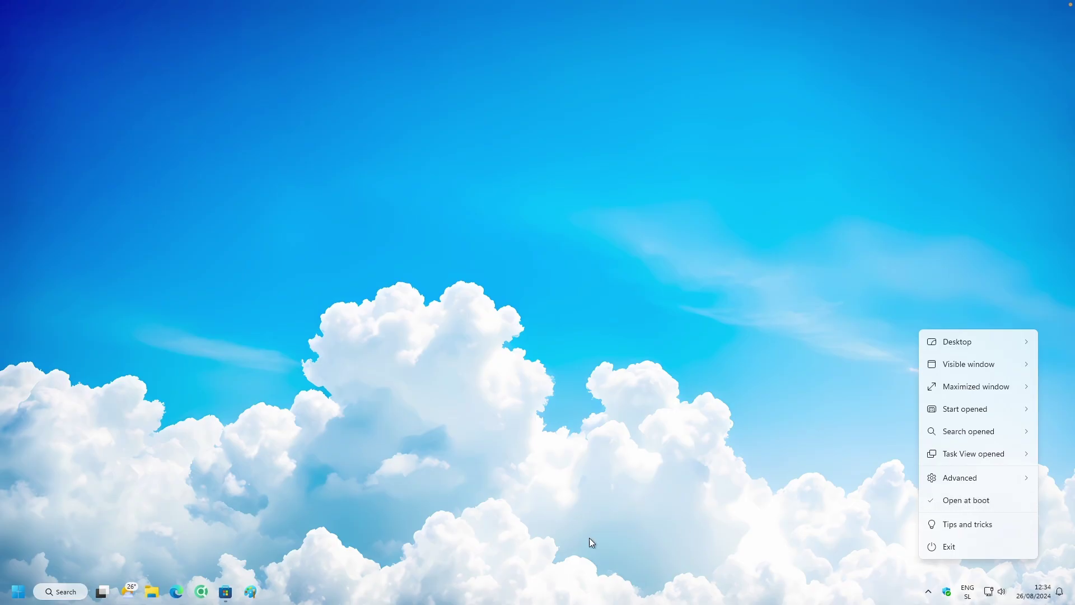
click(374, 529)
- Switch to the Microsoft Store, search for "lively" and open the Lively Wallpaper app page
key(alt+Tab)
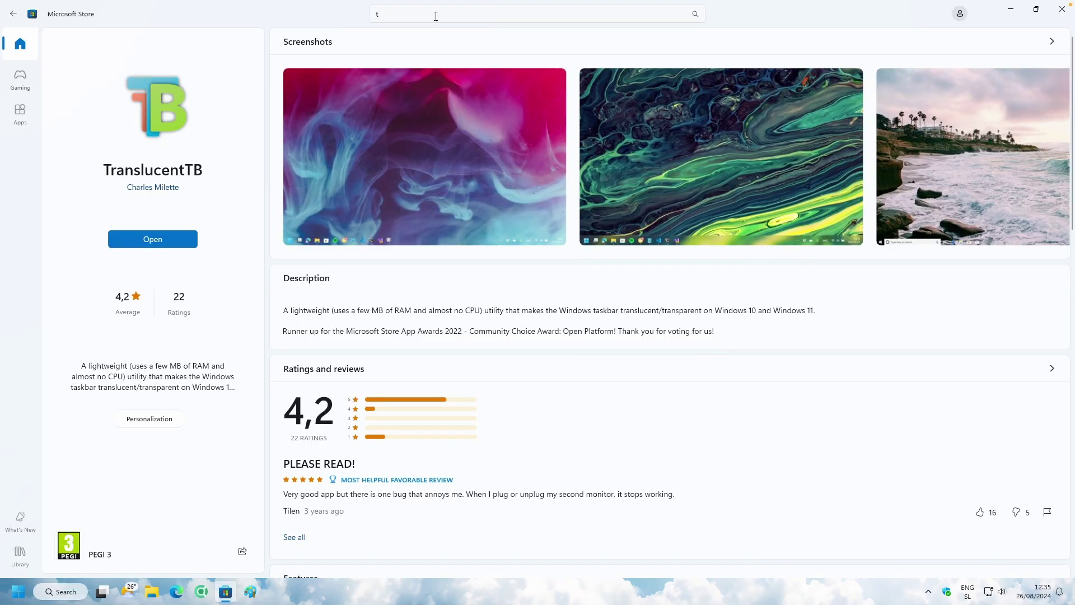
click(434, 15)
text(t)
key(BackSpace)
text(lively)
click(443, 42)
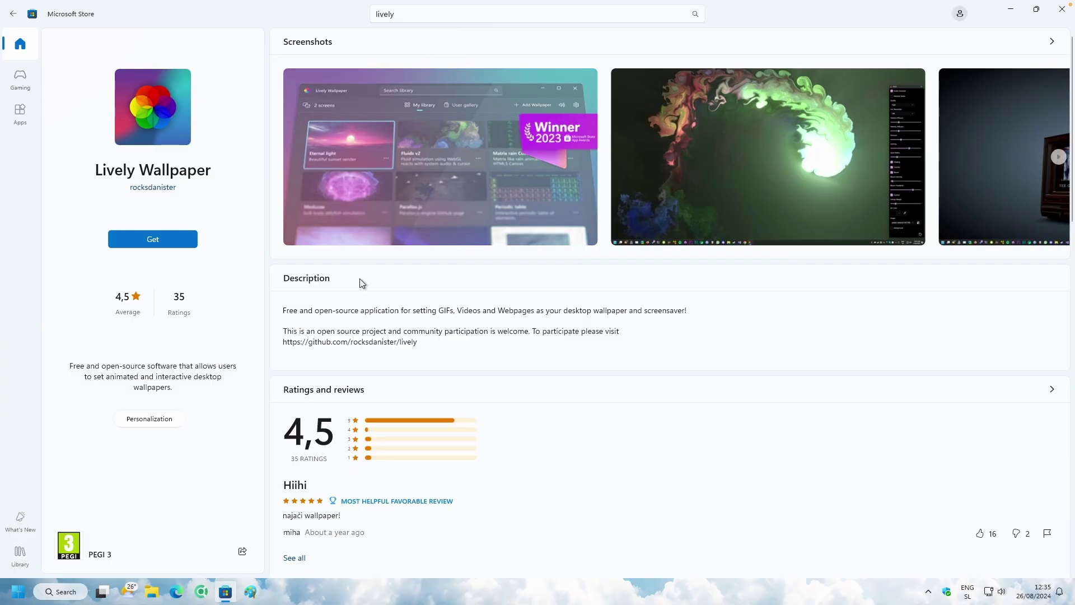
- Switch to the browser's GitHub releases page for Lively and find the latest release's downloadable assets
click(215, 592)
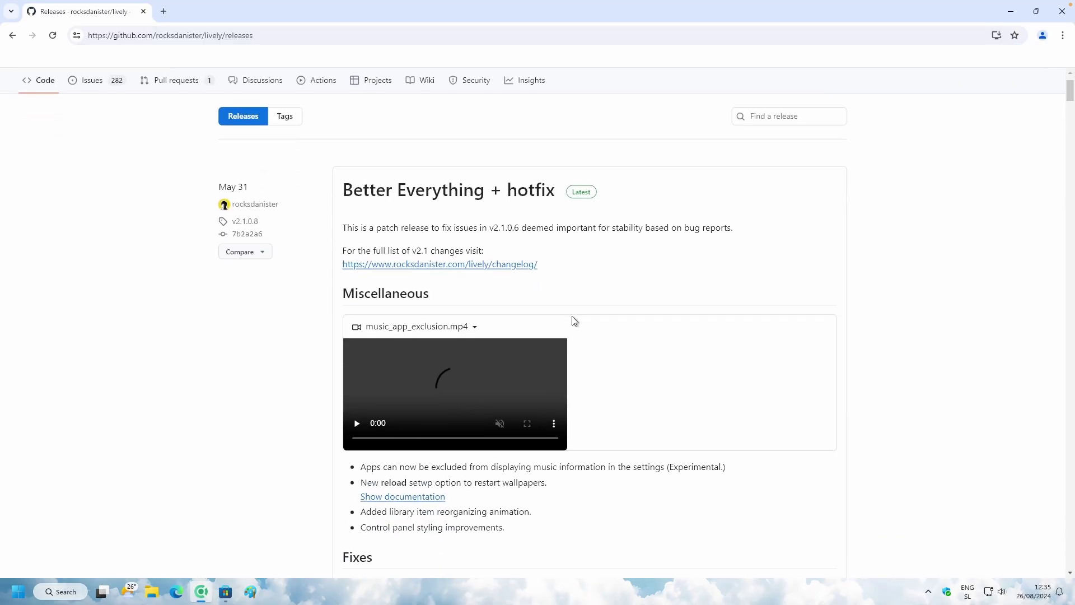
scroll(574, 320, down, 10)
scroll(602, 293, up, 3)
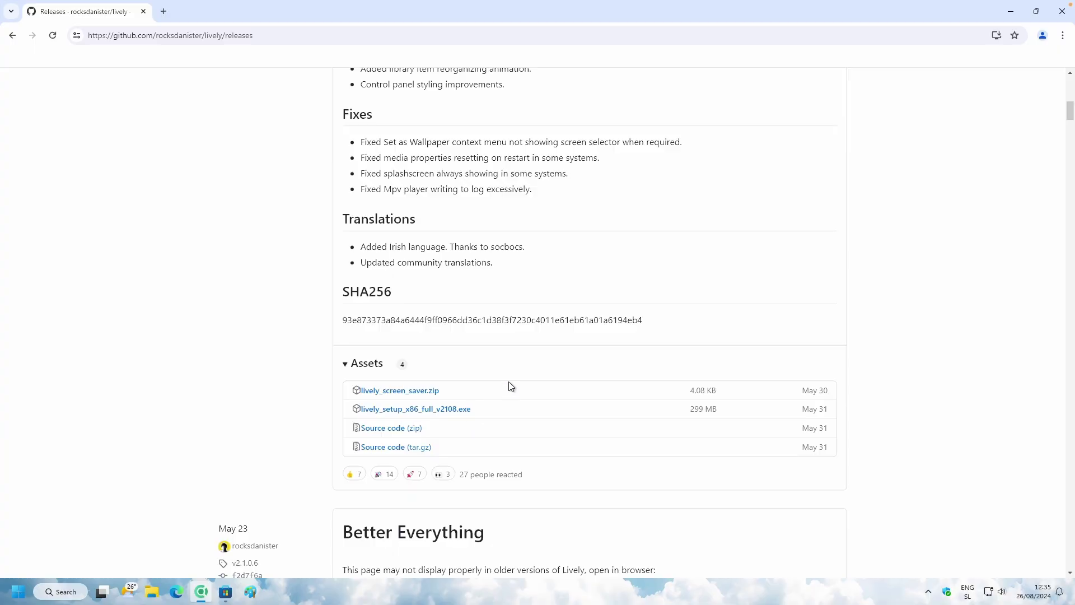
- Return to the Microsoft Store to launch Lively Wallpaper, and set Triangles & Light from its library as the wallpaper
scroll(485, 312, up, 15)
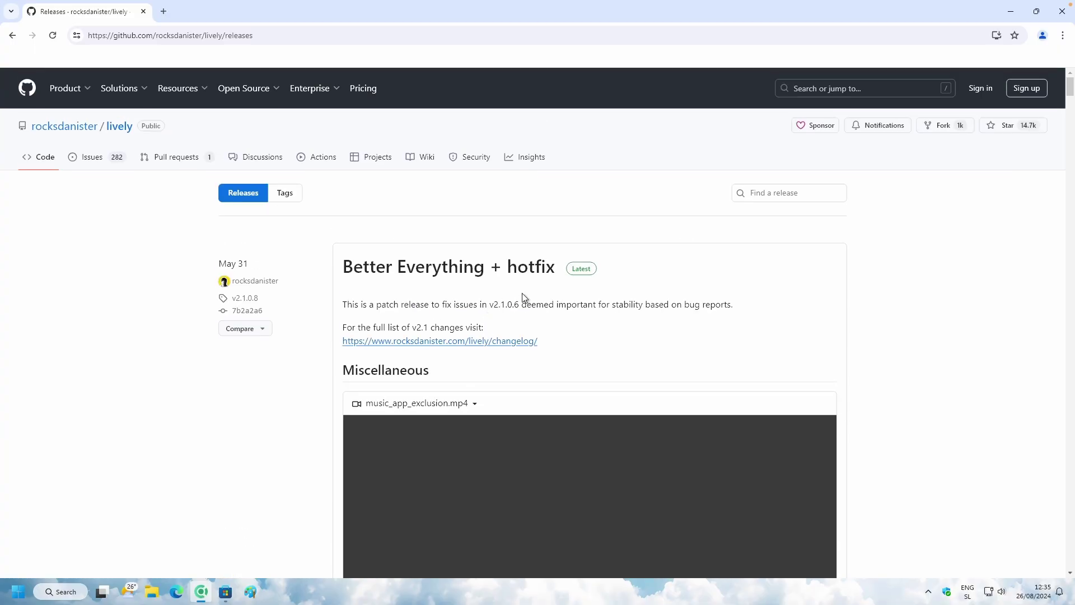
click(1008, 13)
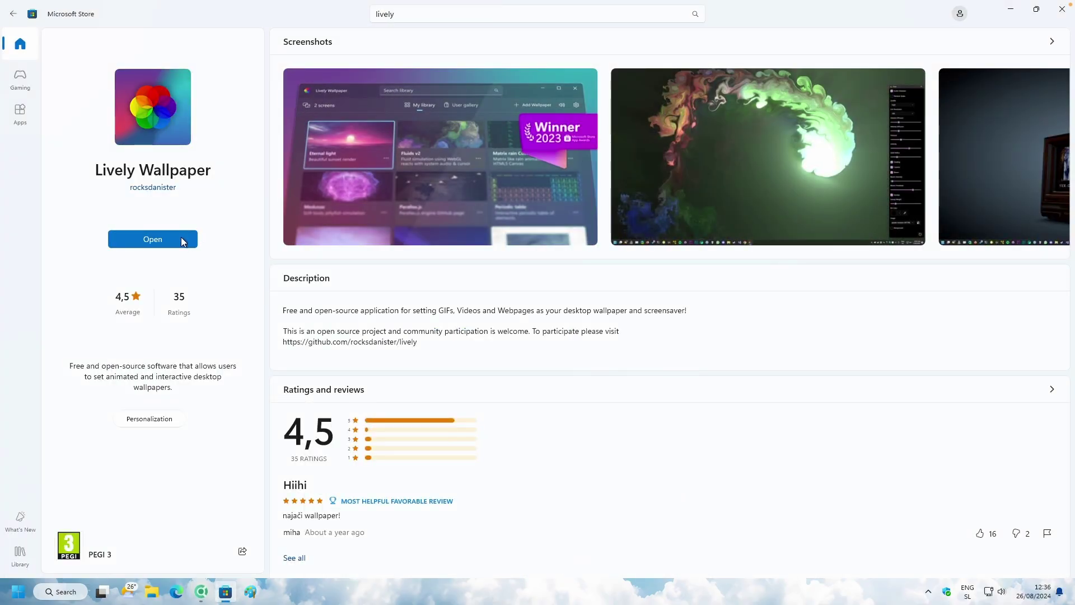
click(183, 241)
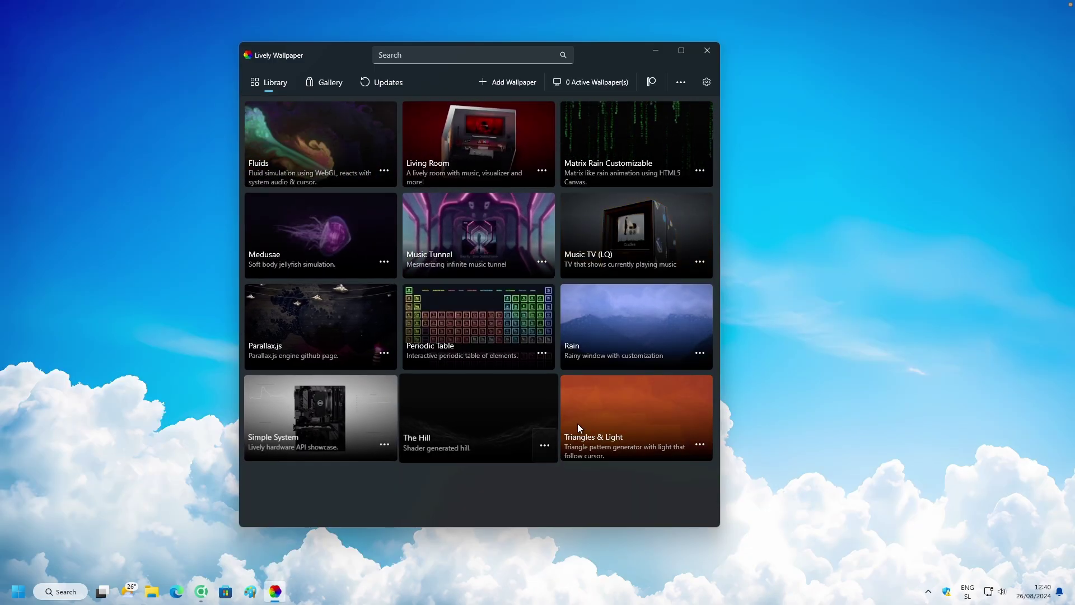
click(637, 406)
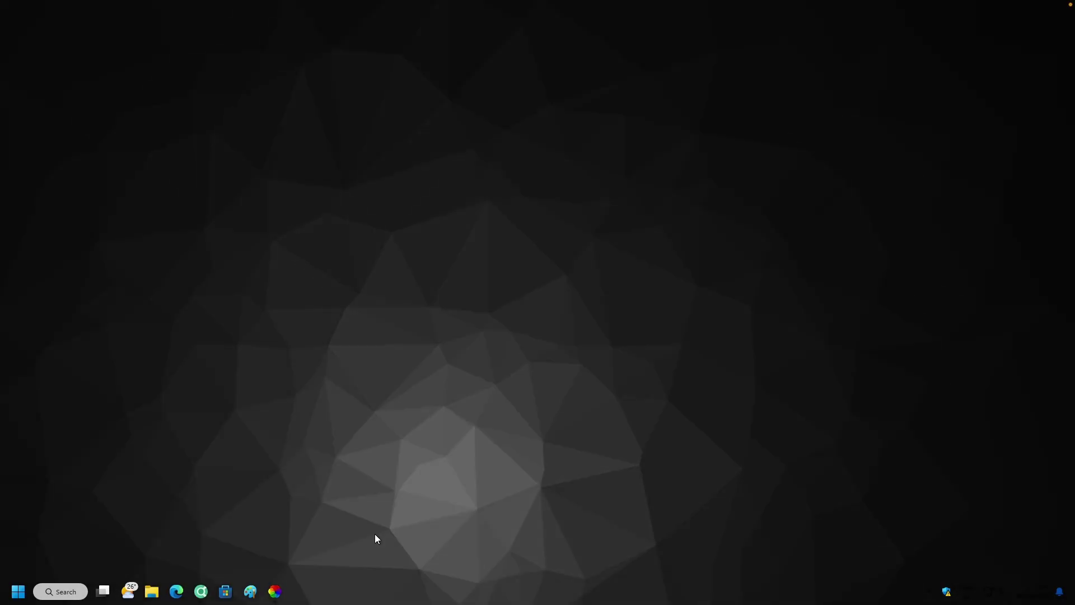
- Customise the Triangles & Light wallpaper in Lively with a red Mesh Ambient colour and a blue Mesh Diffuse colour
click(275, 590)
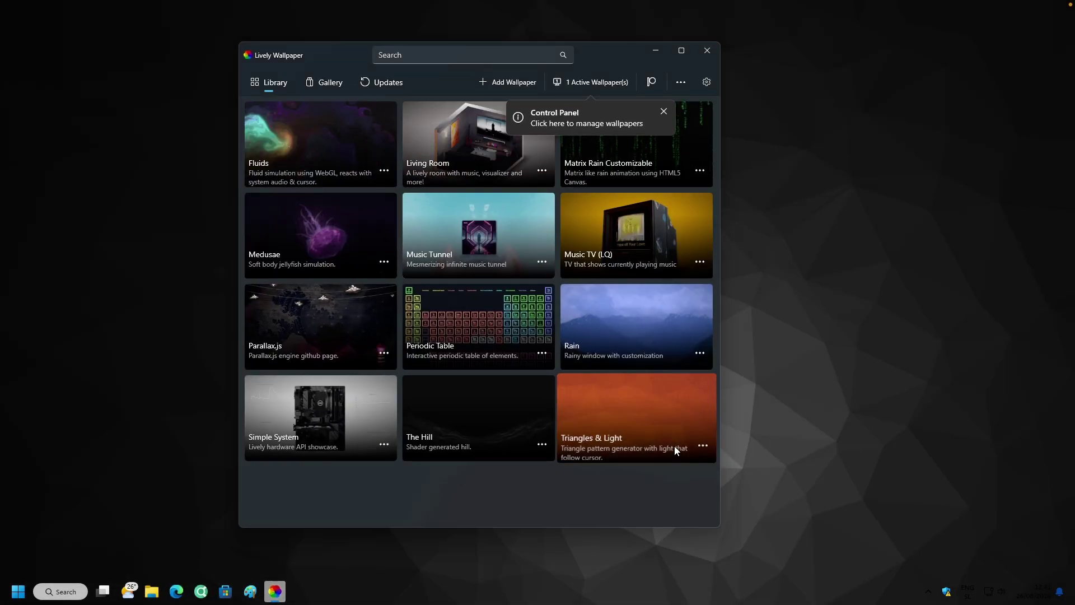
click(705, 445)
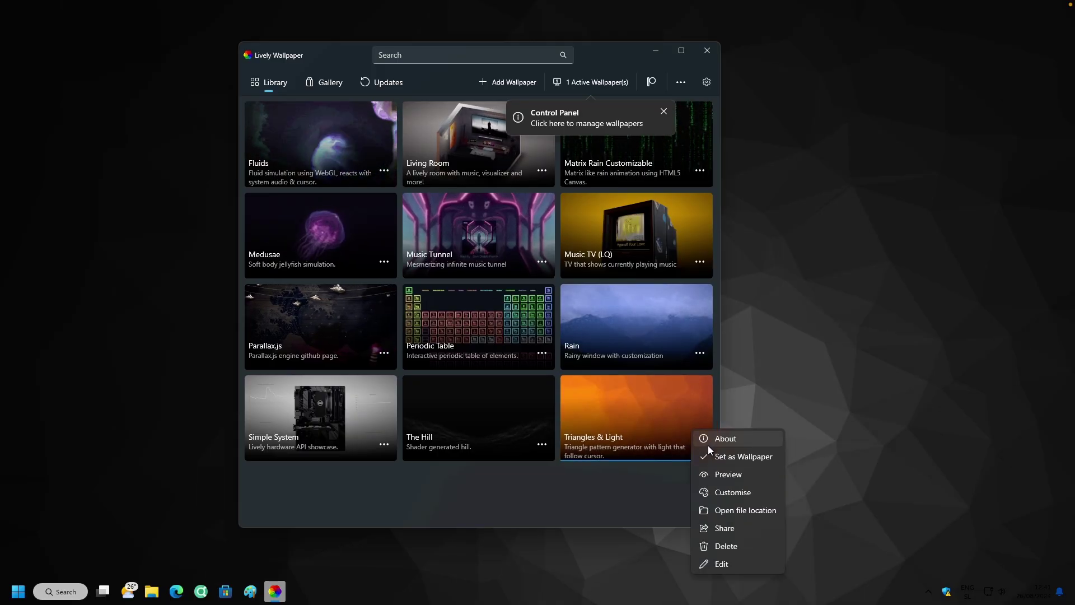
click(738, 492)
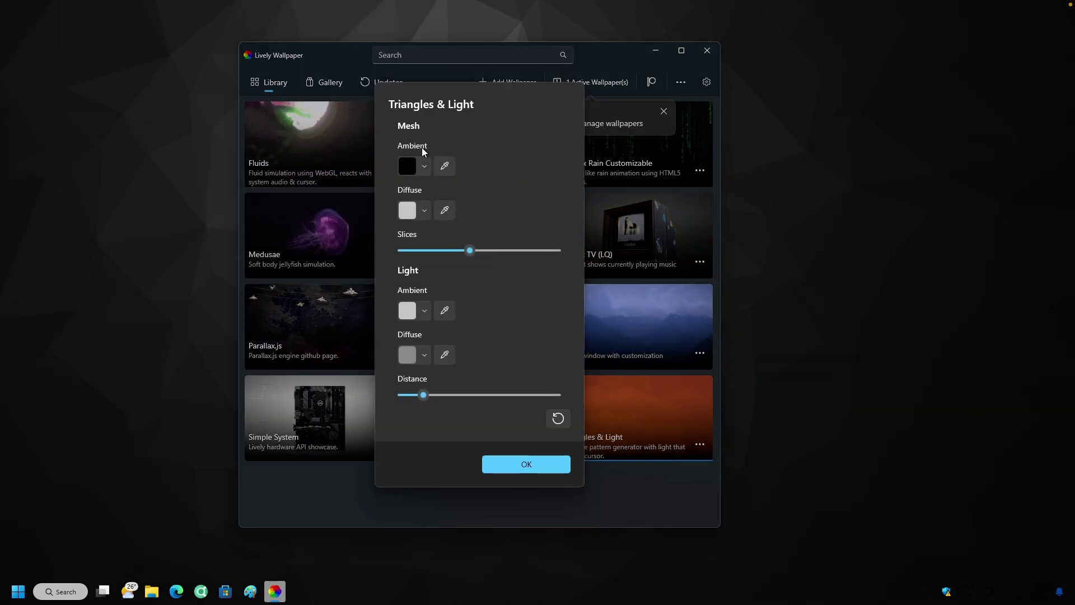
click(424, 166)
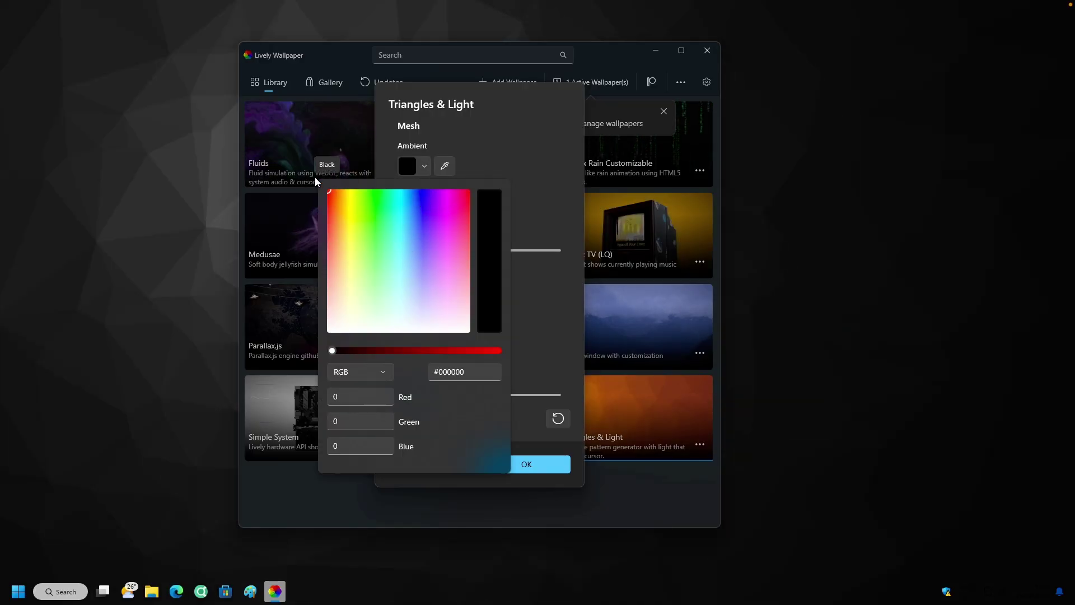
key(Escape)
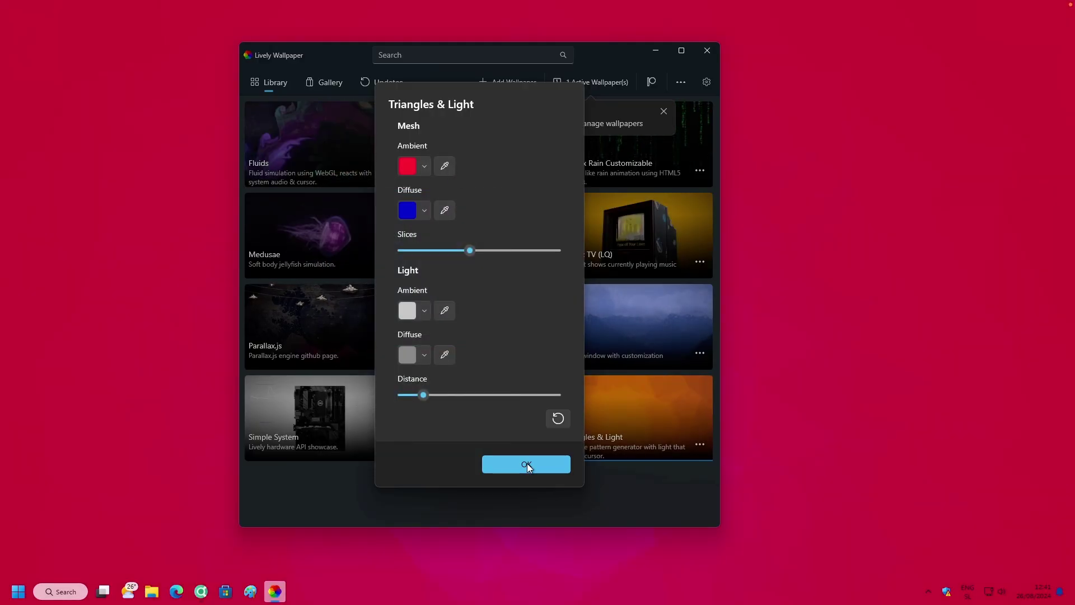
click(526, 464)
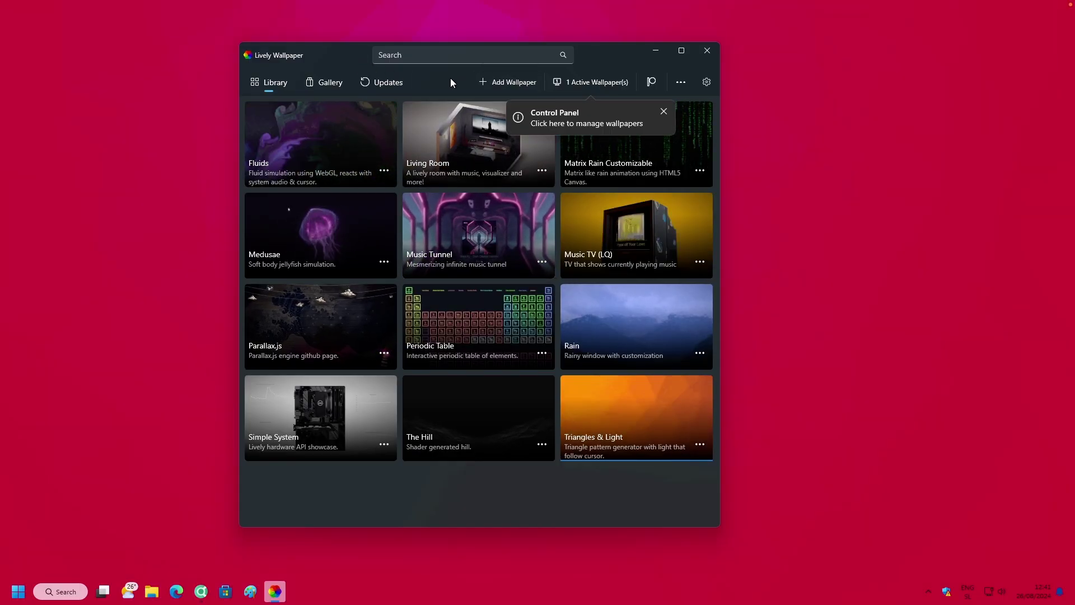
- Start adding a wallpaper by URL, and copy the Synth City Screensaver YouTube video's address from the browser
click(501, 84)
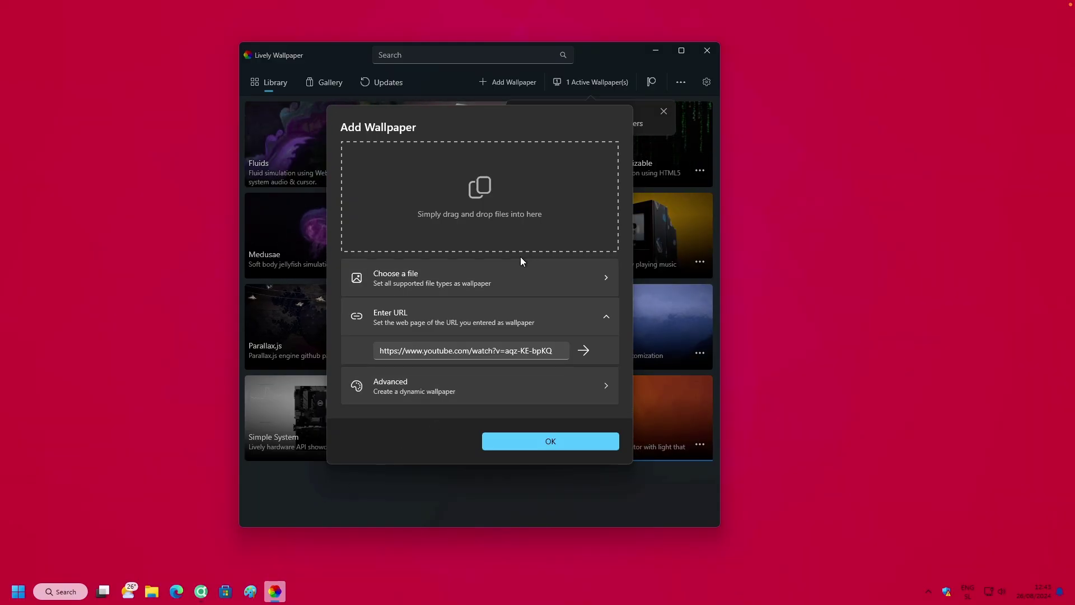
click(208, 592)
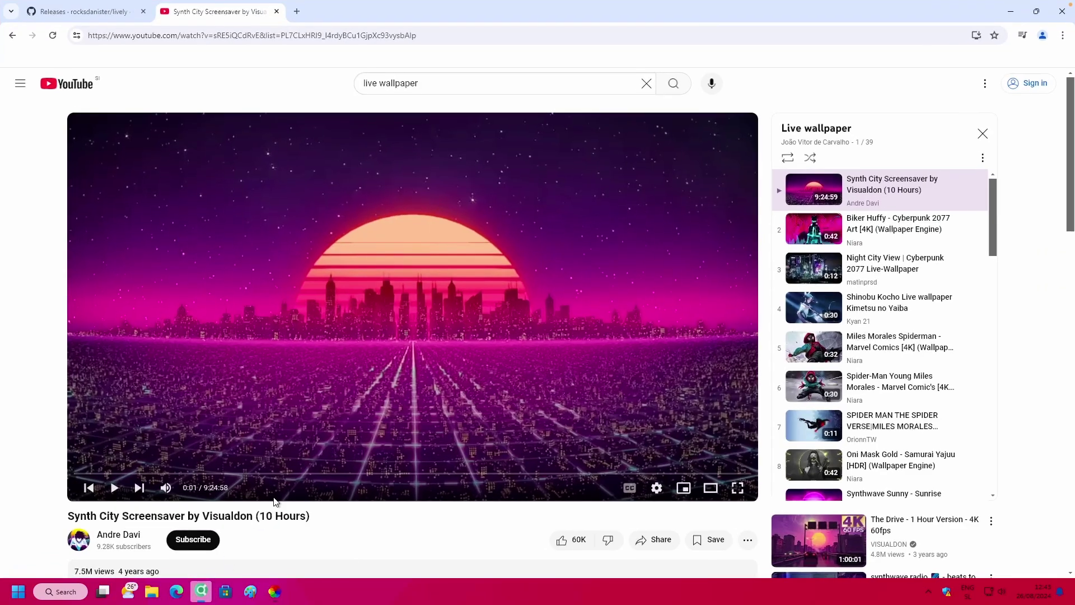
triple_click(439, 83)
click(312, 76)
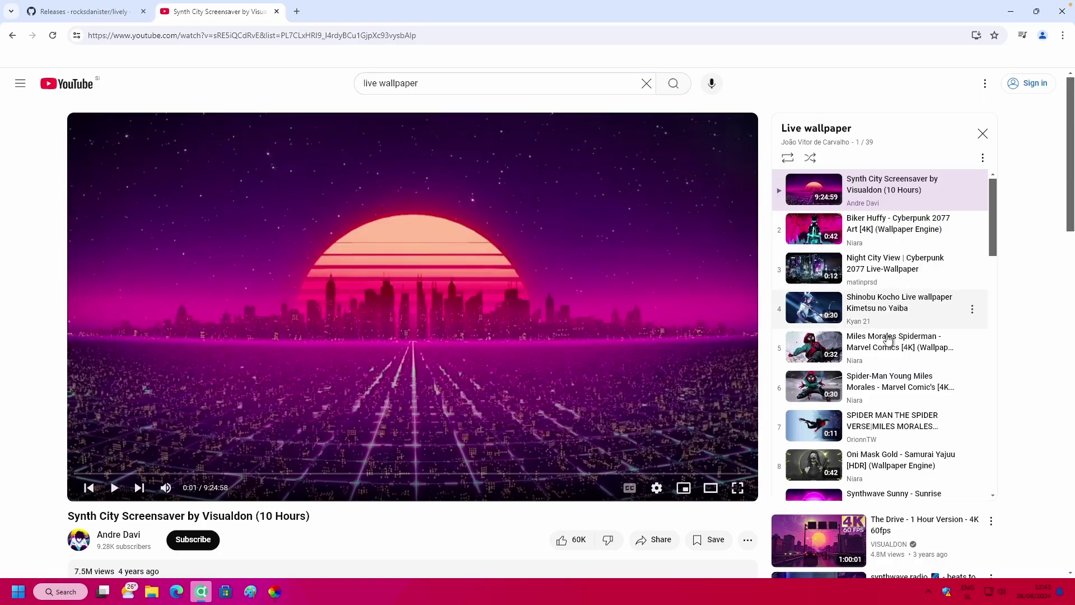
click(392, 37)
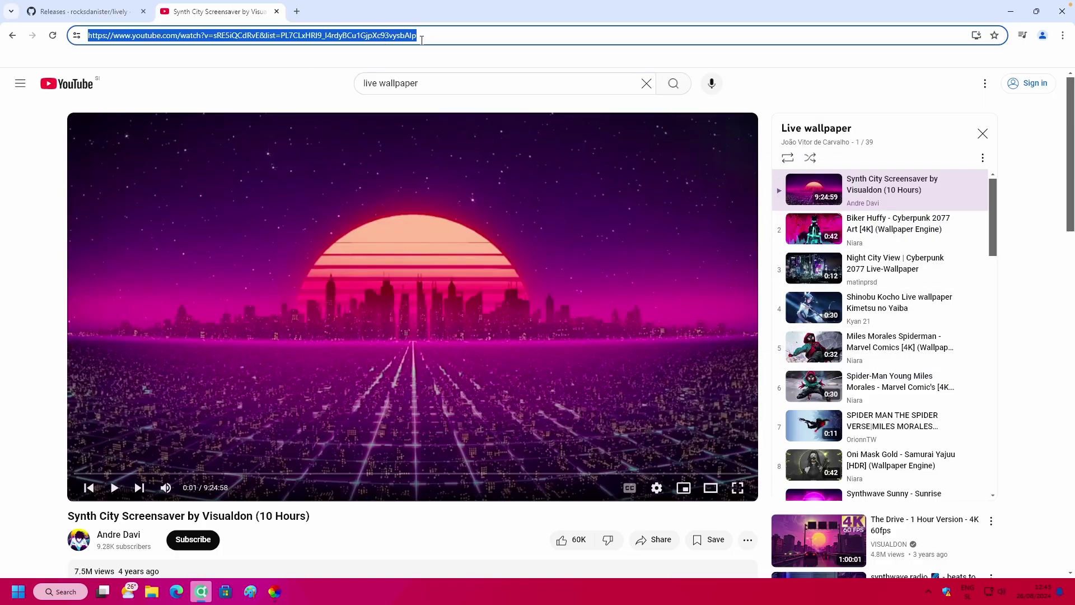
right_click(301, 38)
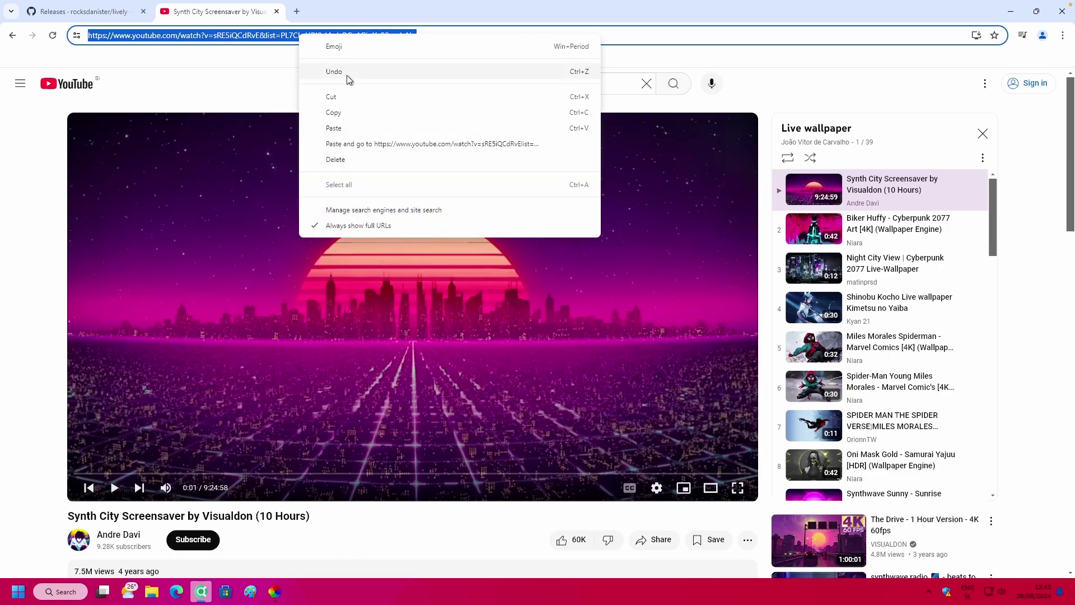
click(344, 112)
- Switch to Lively Wallpaper and add the copied YouTube address as a wallpaper, replacing the prefilled URL
click(275, 592)
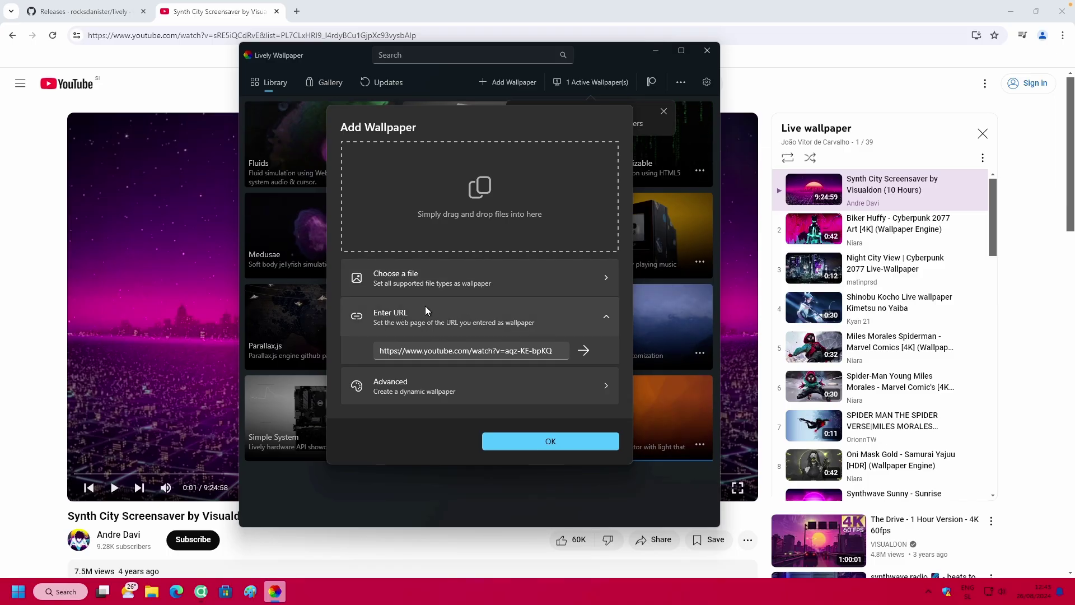
click(498, 350)
key(ctrl+a)
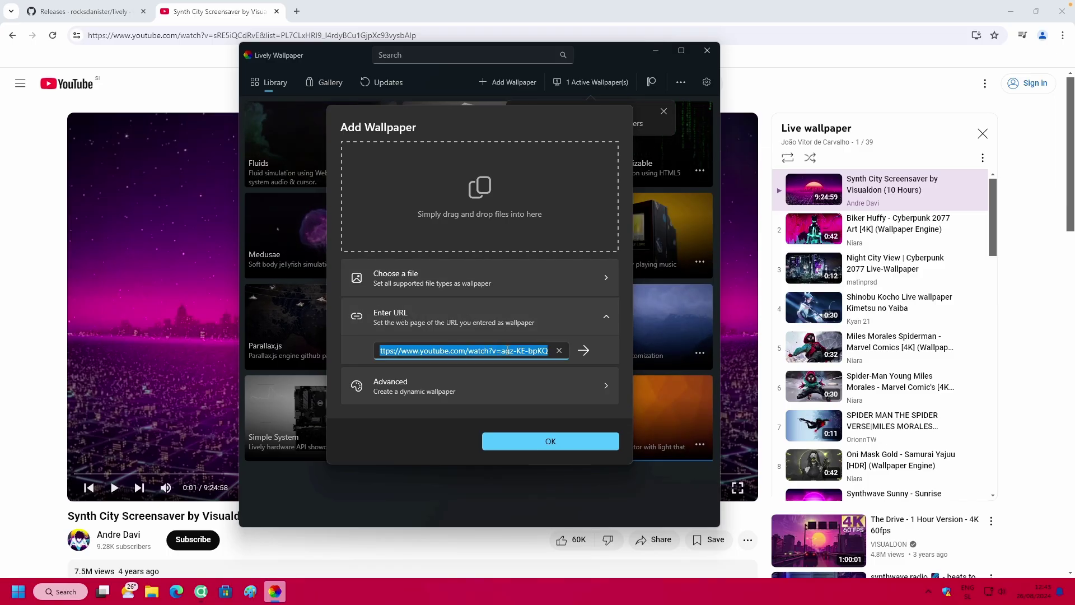
key(ctrl+v)
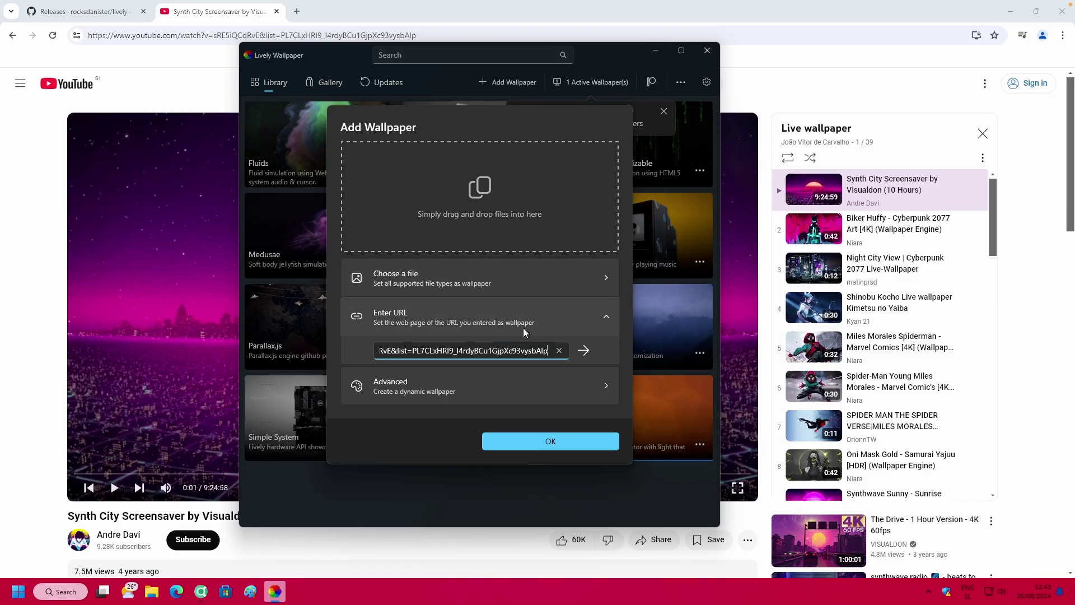
click(585, 352)
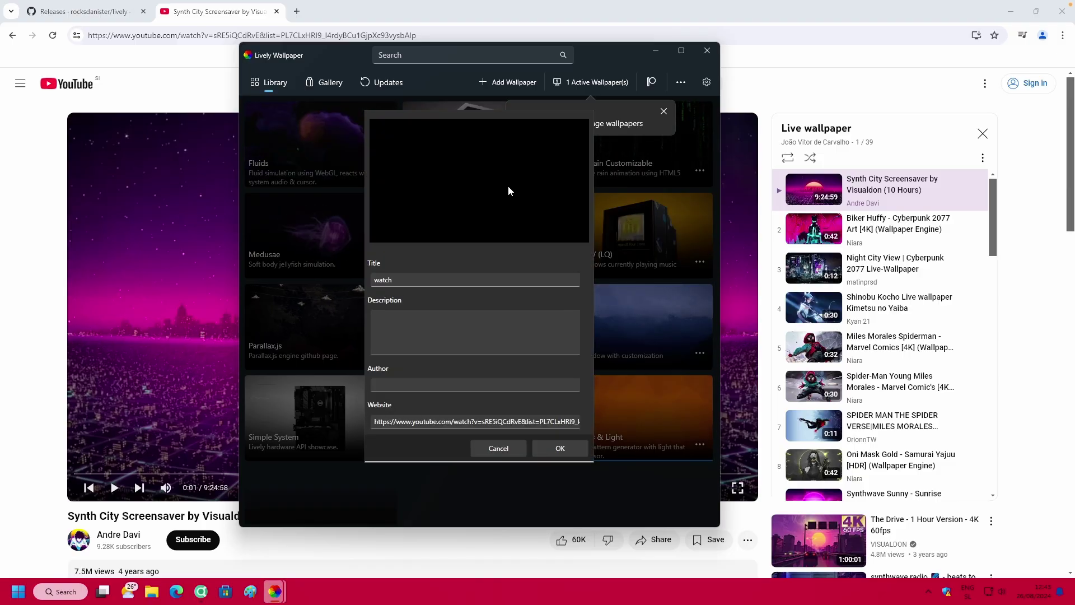
click(561, 448)
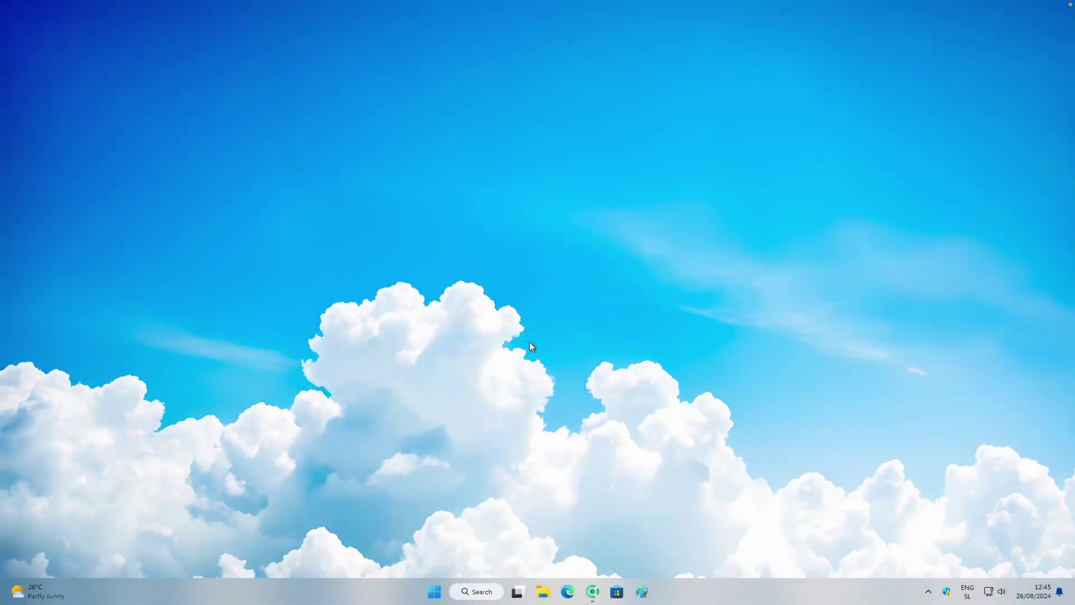
- Search Windows for "mou", open the mouse pointer display or speed settings and show the Pointers options
click(436, 592)
text(mou)
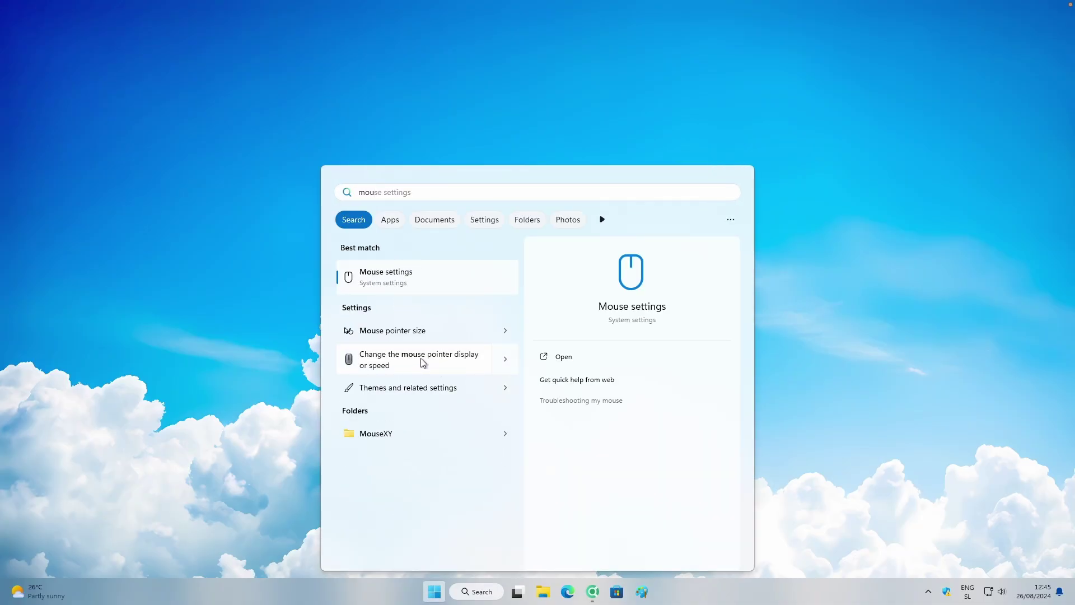
click(440, 357)
drag(239, 104, 460, 144)
click(372, 166)
- Apply the Windows Black (large) pointer scheme
click(386, 197)
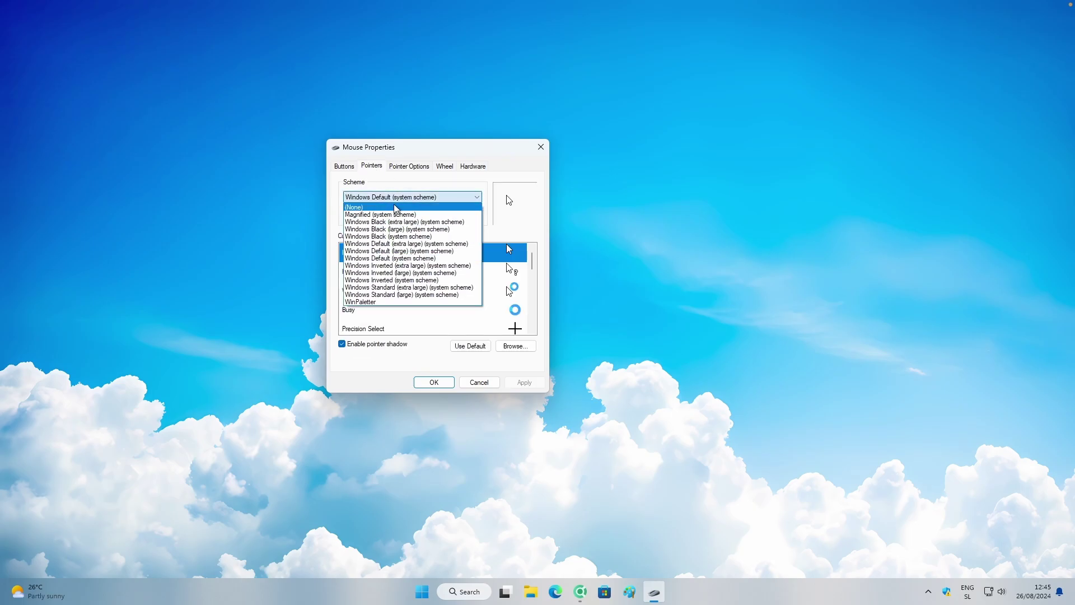
click(423, 230)
click(524, 382)
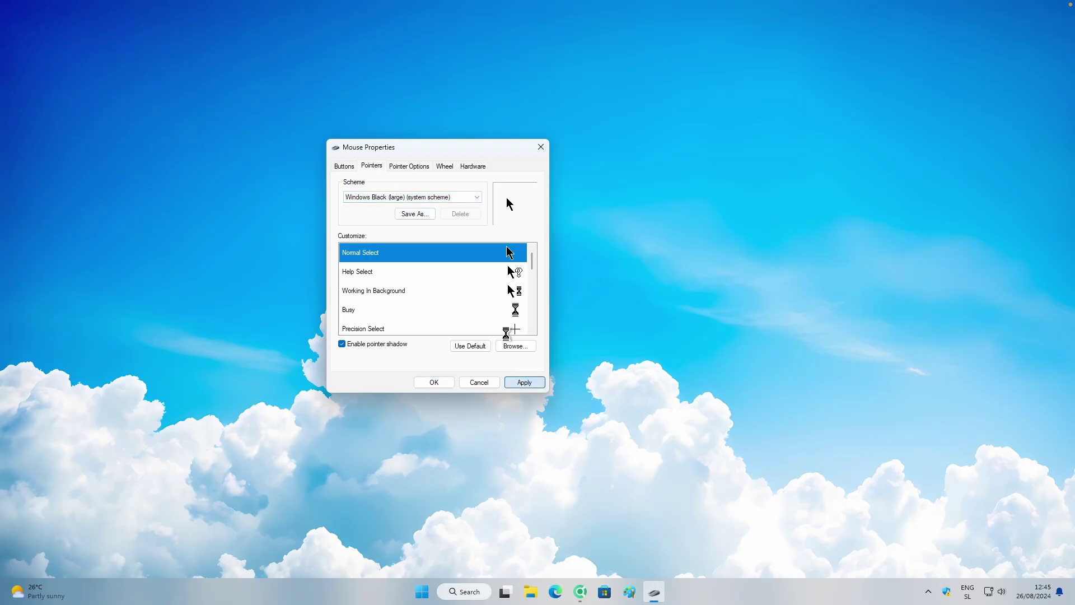
- Apply the Windows Inverted (system scheme) pointer scheme and close Mouse Properties
click(454, 201)
click(434, 285)
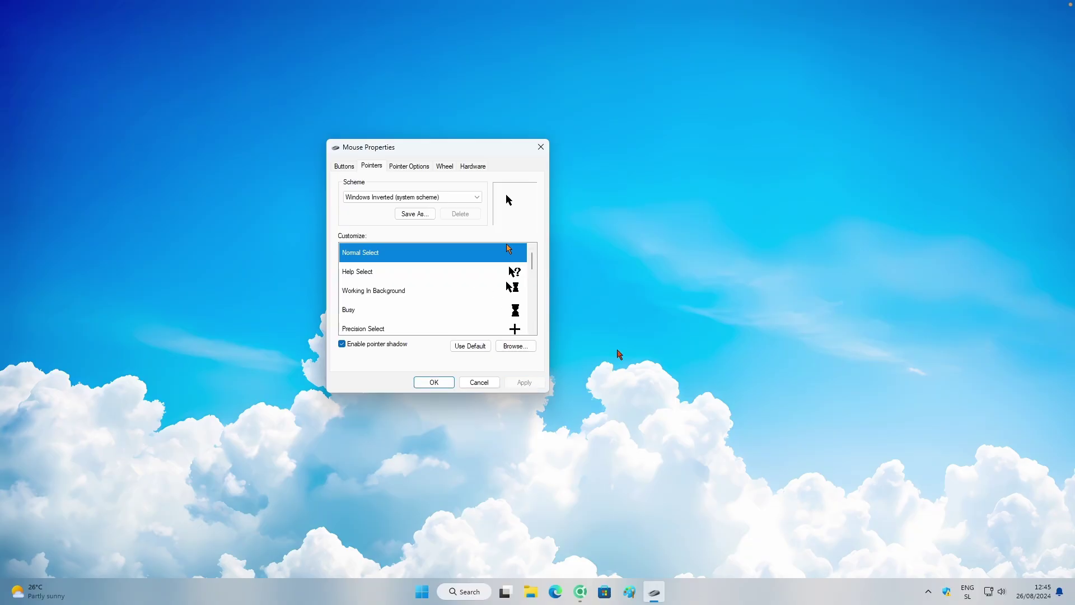
click(449, 386)
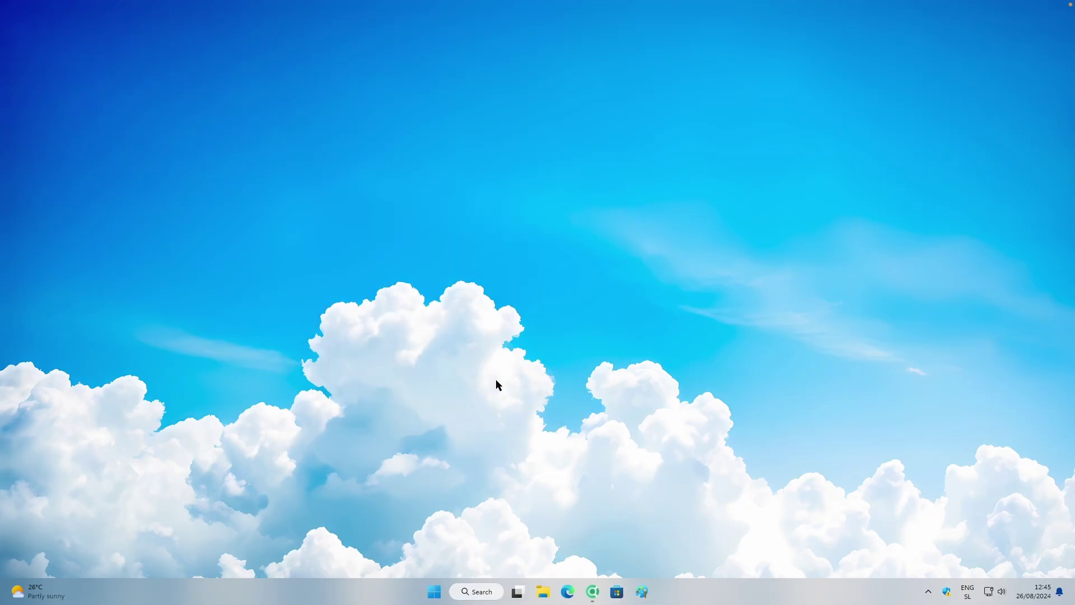
- Switch to the browser, open DeviantArt's cursors tag page in a new tab and sort it by Most Recent
click(592, 591)
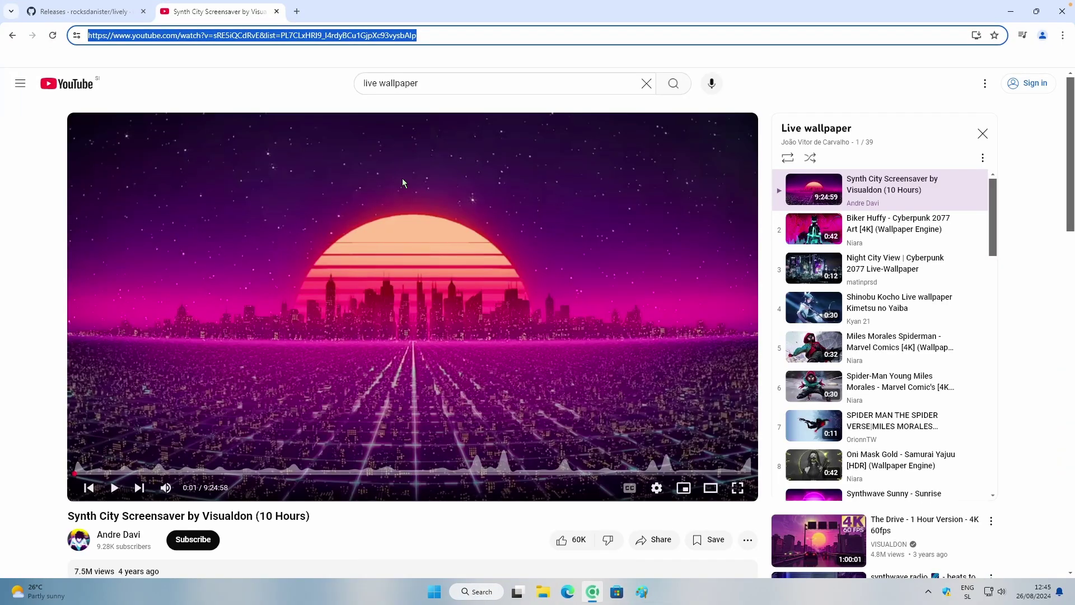
click(297, 12)
text(curs)
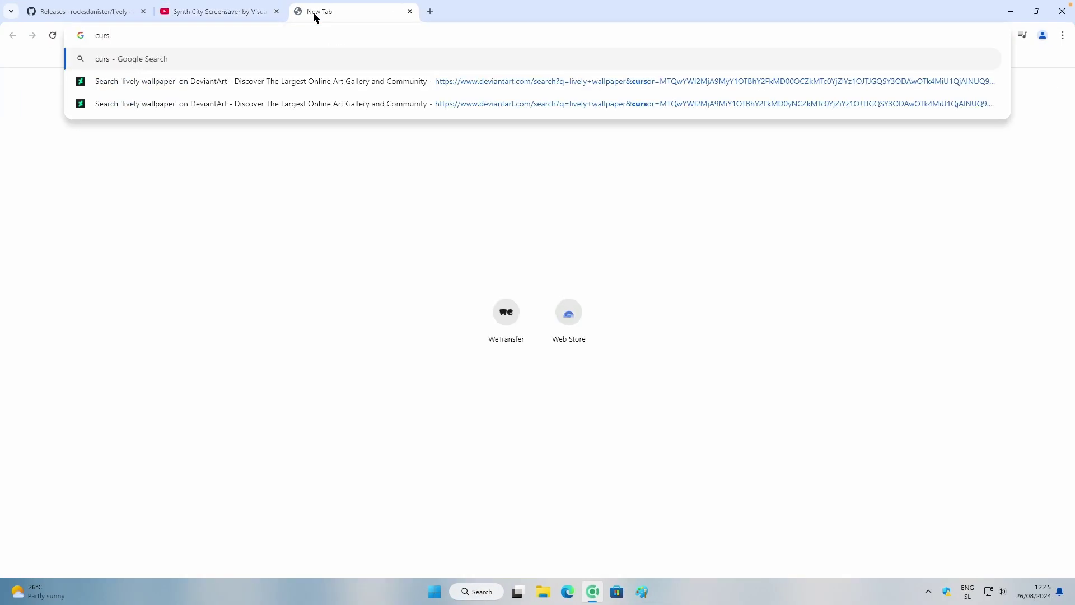
click(288, 34)
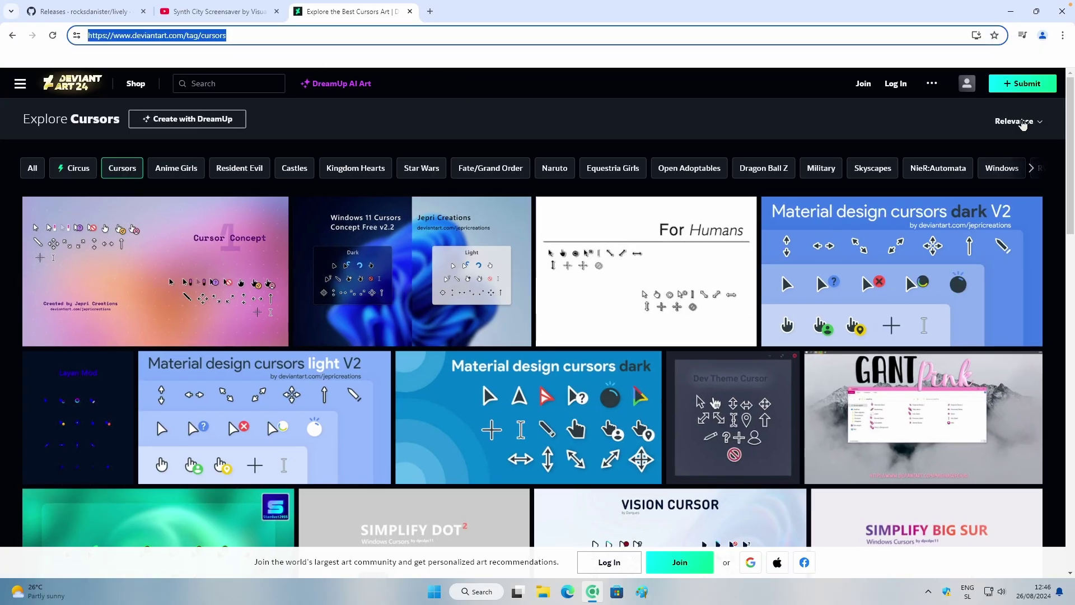
click(1022, 123)
click(1005, 168)
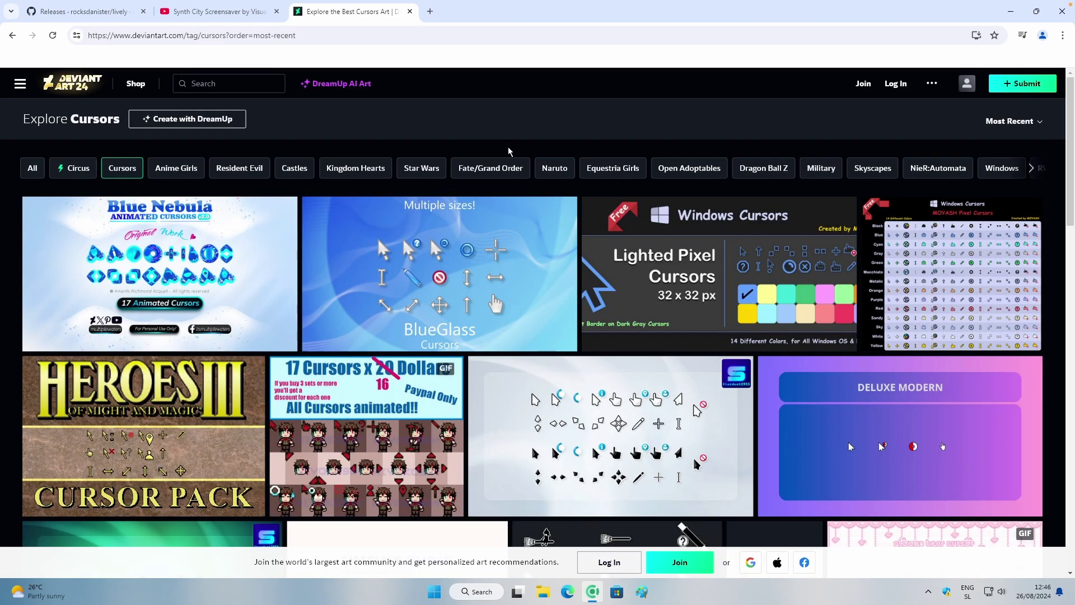
- Open the MaterialDesignCursors pack from the DeviantArt listing and follow its link to the GitHub repository
scroll(472, 99, down, 5)
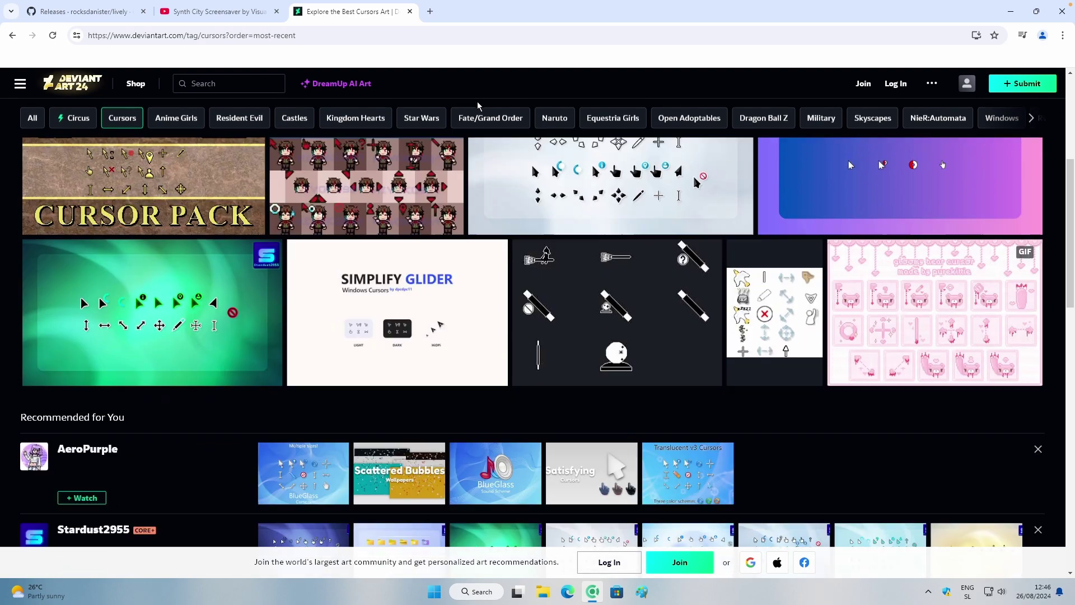
scroll(477, 102, down, 10)
click(253, 313)
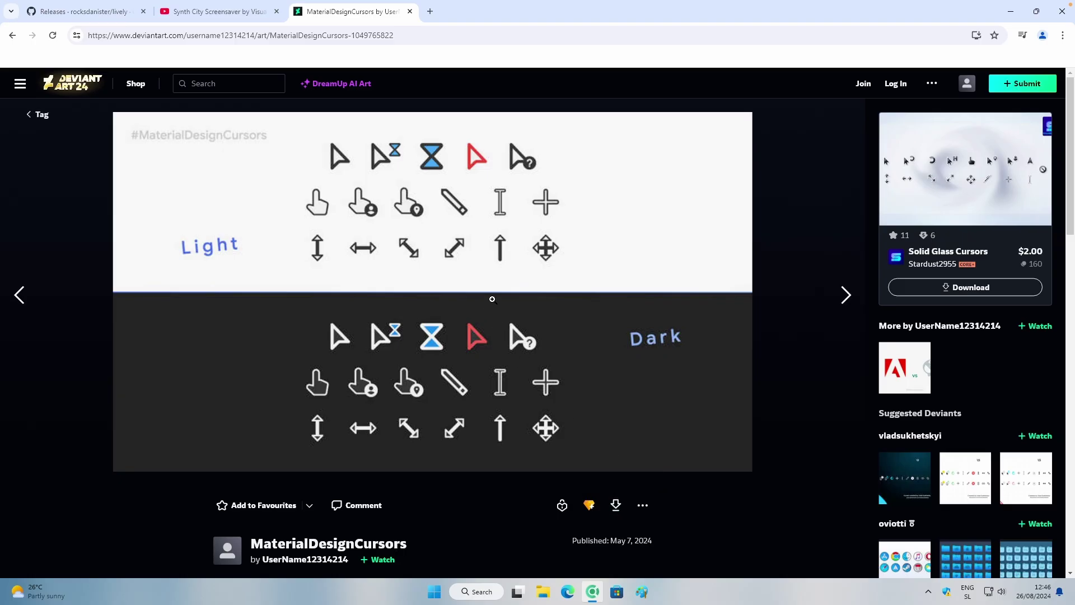
scroll(492, 299, down, 5)
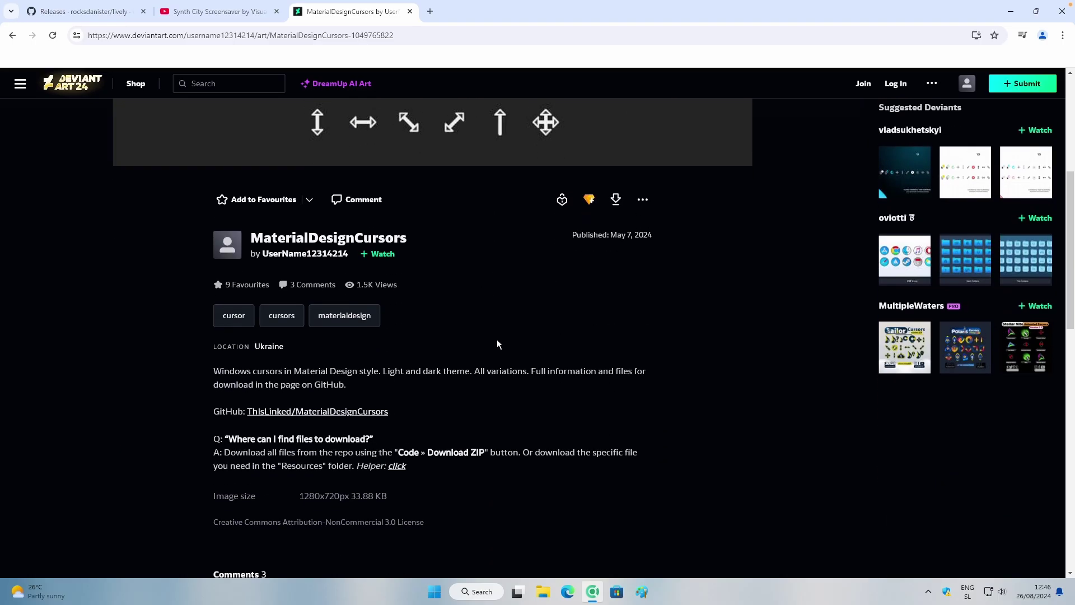
click(353, 412)
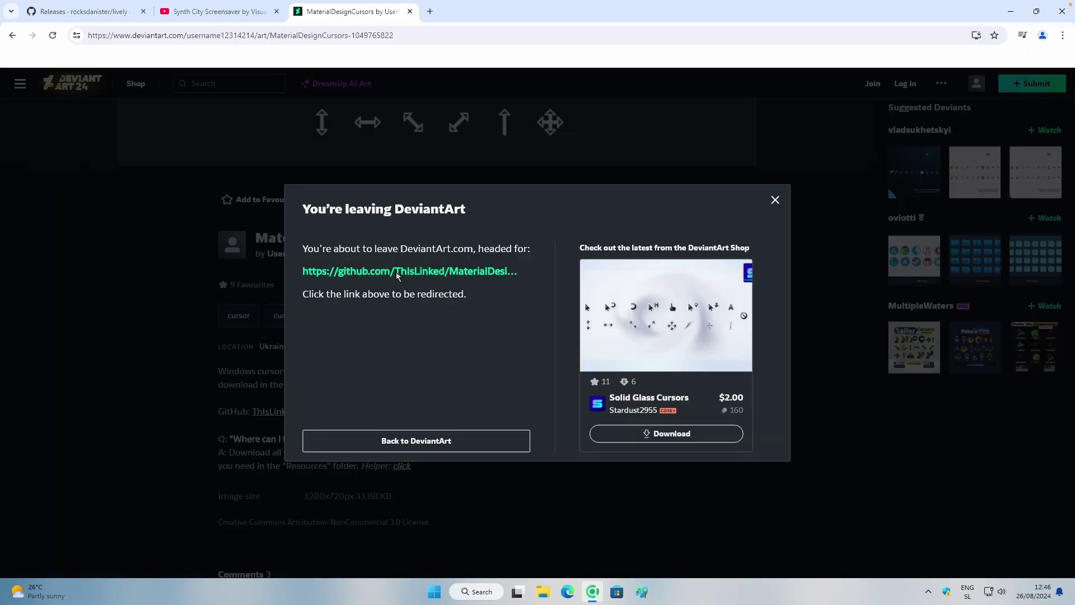
click(400, 273)
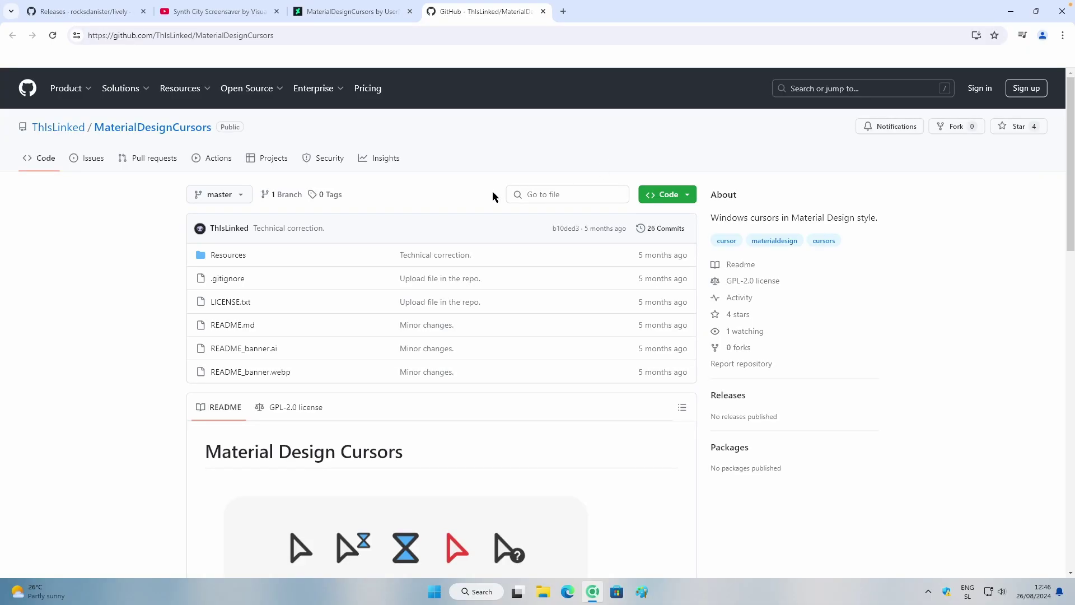
- Look over the MaterialDesignCursors repository page and download its code as a ZIP
scroll(444, 261, down, 8)
scroll(516, 260, up, 8)
click(686, 196)
click(528, 354)
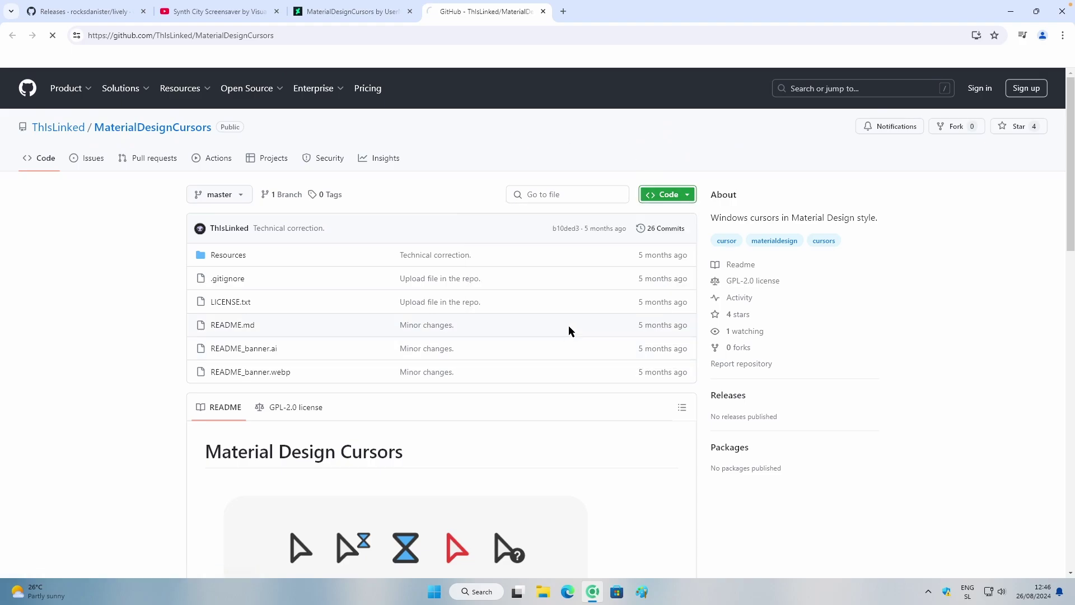
- Minimize the browser and extract the MaterialDesignCursors-master ZIP in Downloads to its default destination folder
click(450, 281)
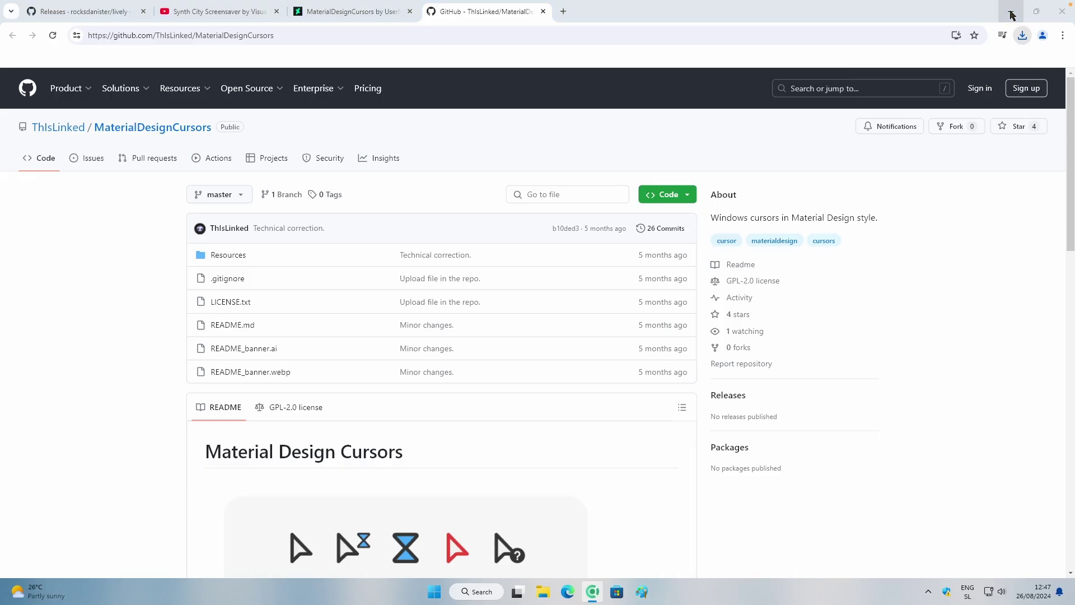
click(1013, 15)
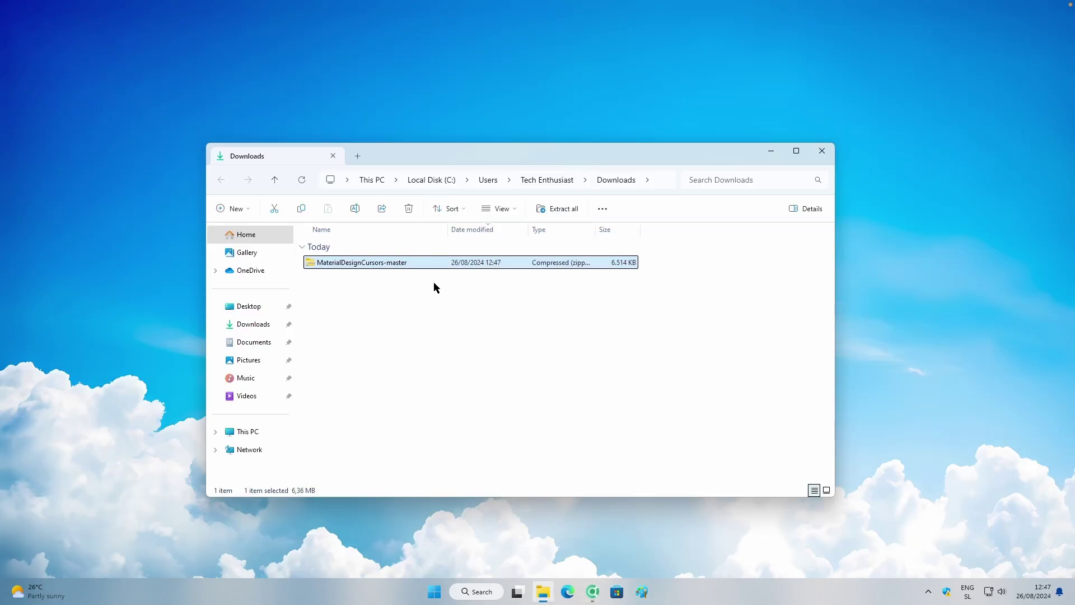
click(562, 210)
click(642, 402)
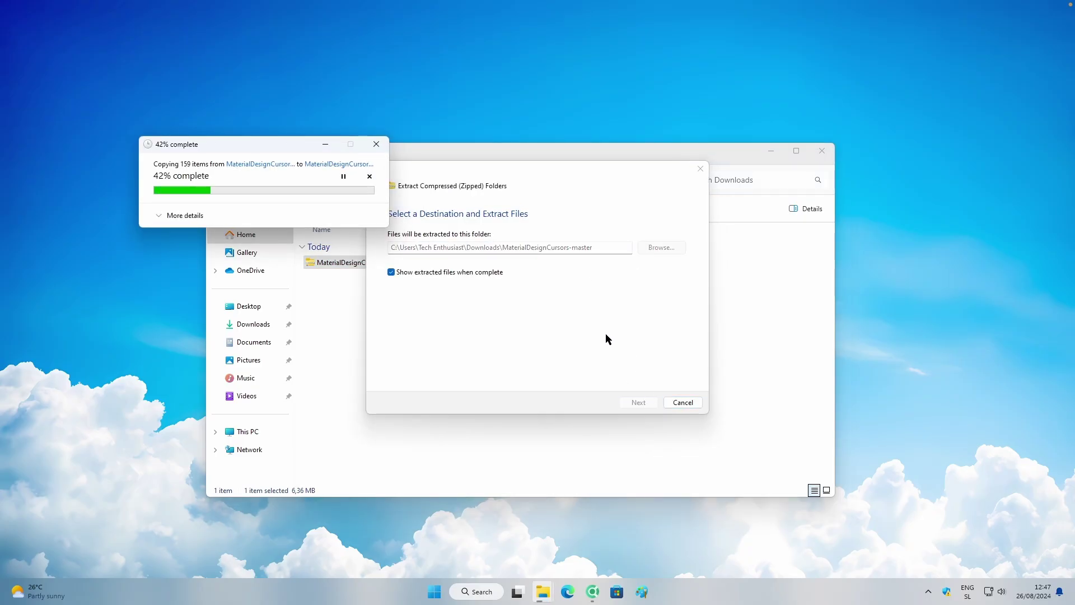
- Open the extracted pack's Regular size folder under Resources and Dark
double_click(409, 280)
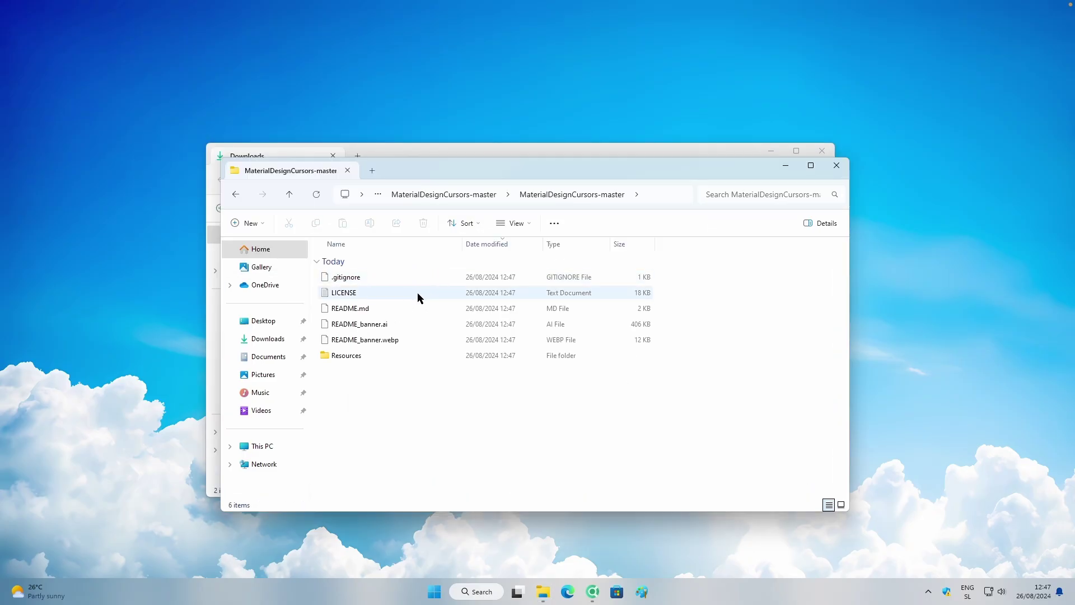
double_click(363, 355)
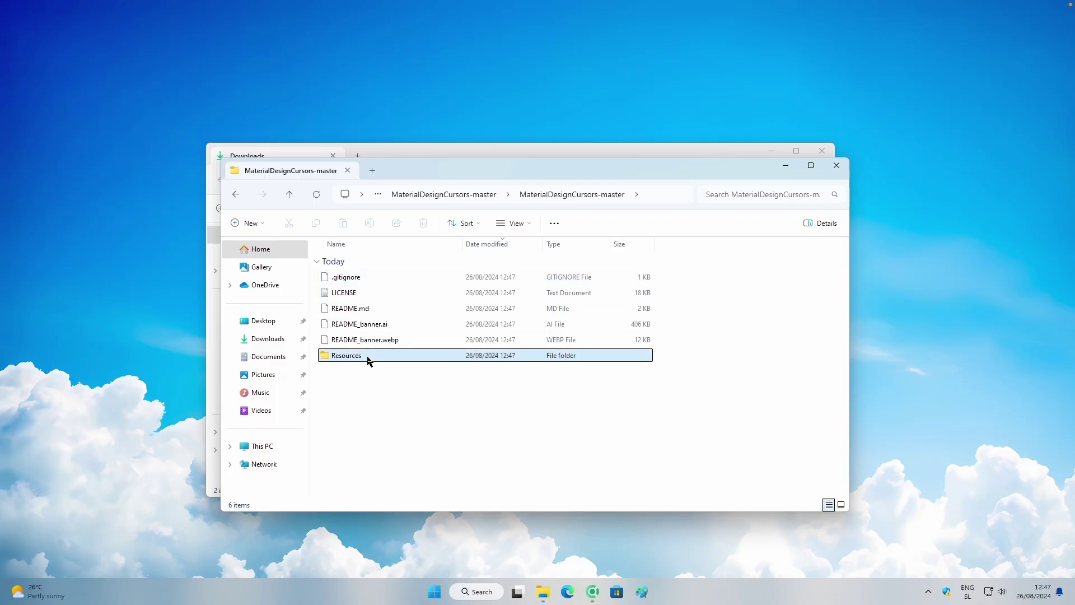
click(498, 291)
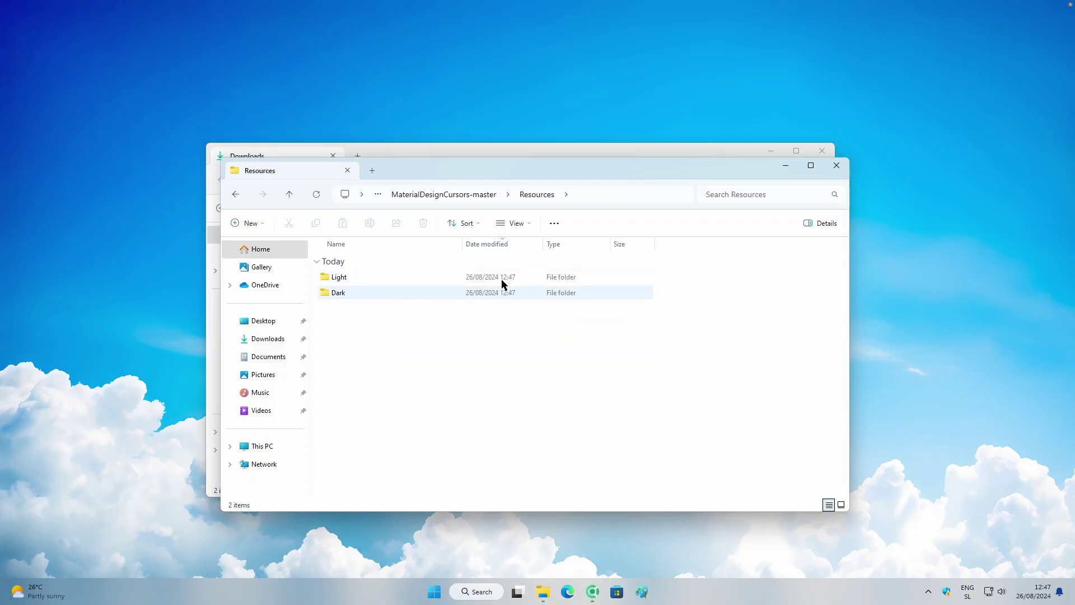
double_click(399, 295)
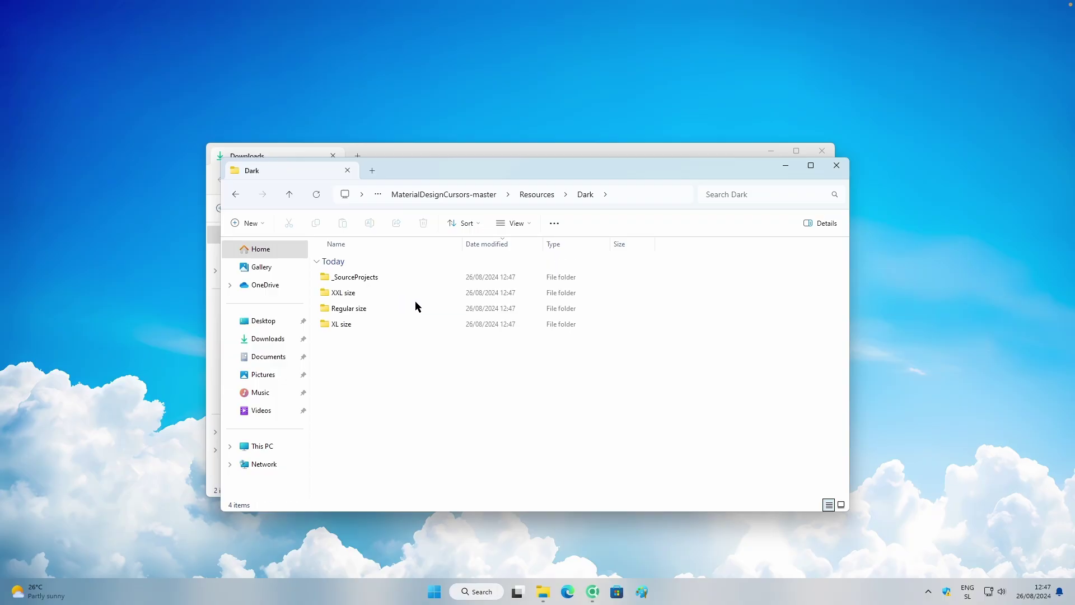
double_click(384, 307)
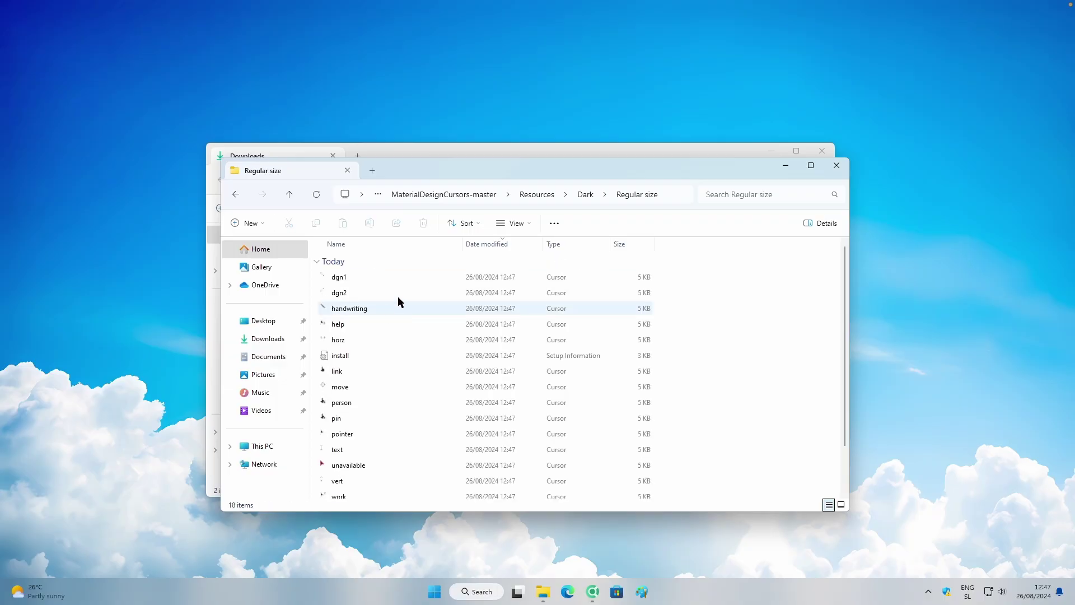
- Install the cursor pack from the install setup information file and allow it to open
click(375, 356)
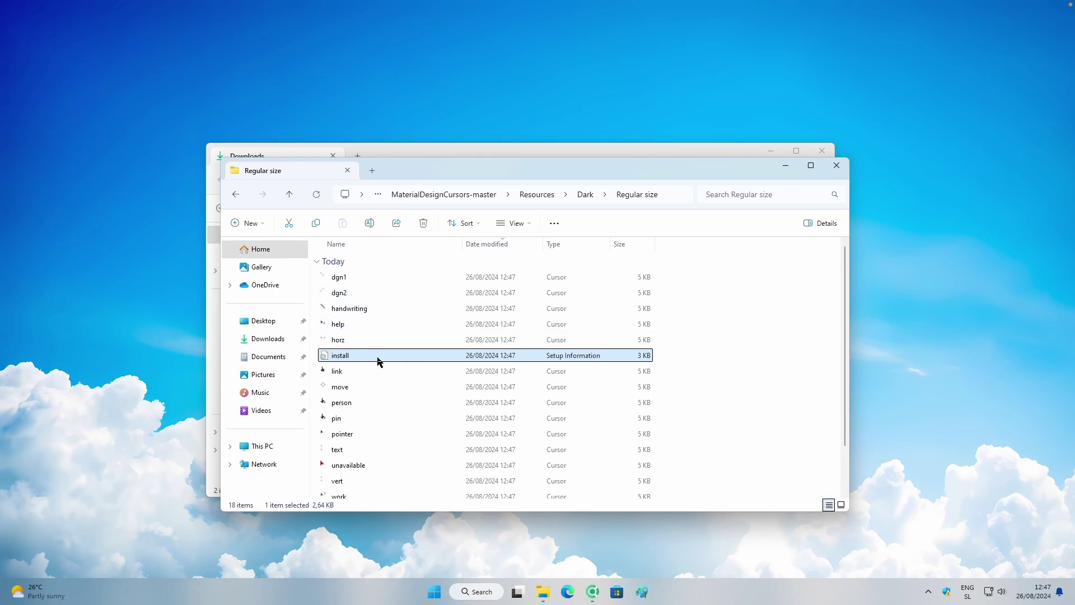
right_click(367, 357)
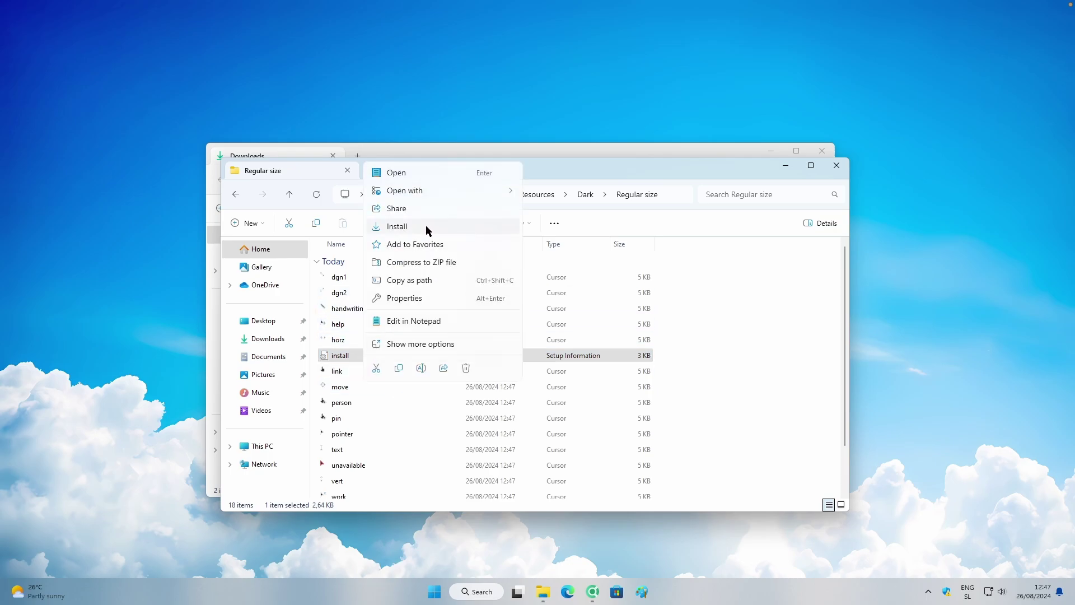
click(427, 230)
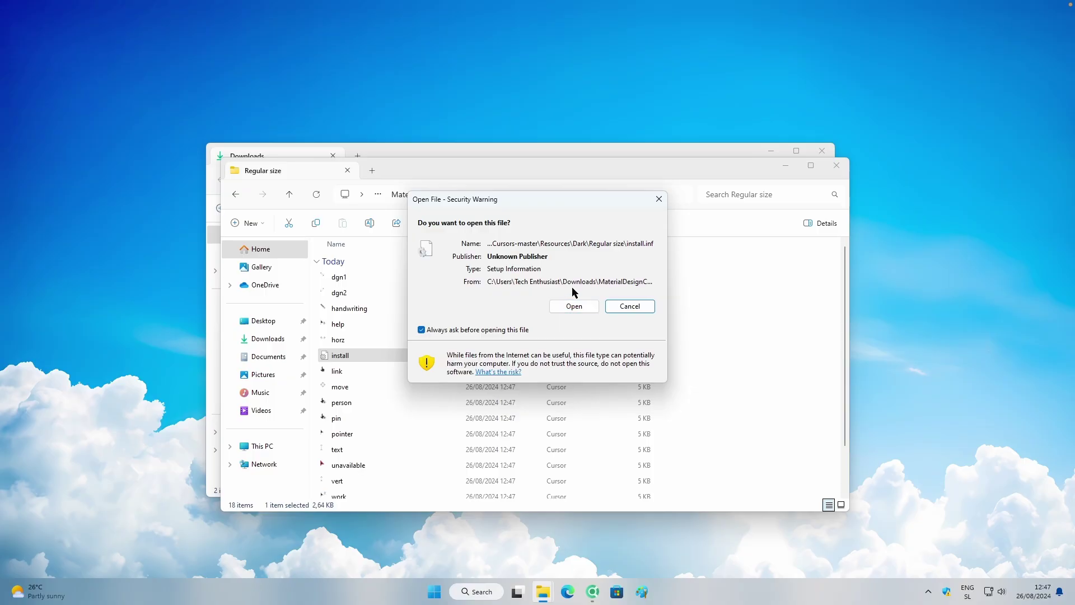
click(574, 307)
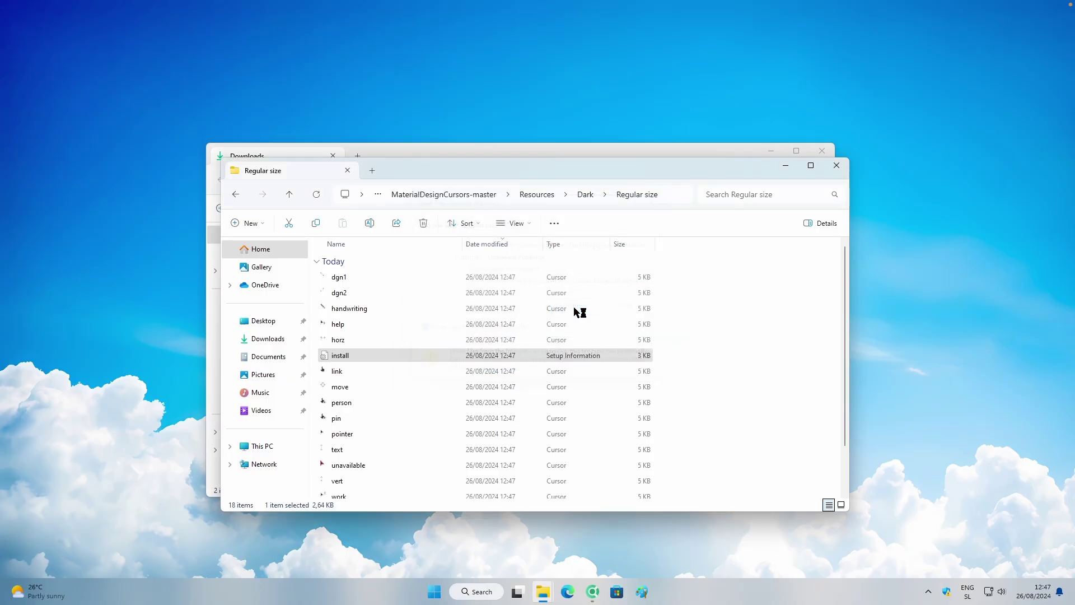
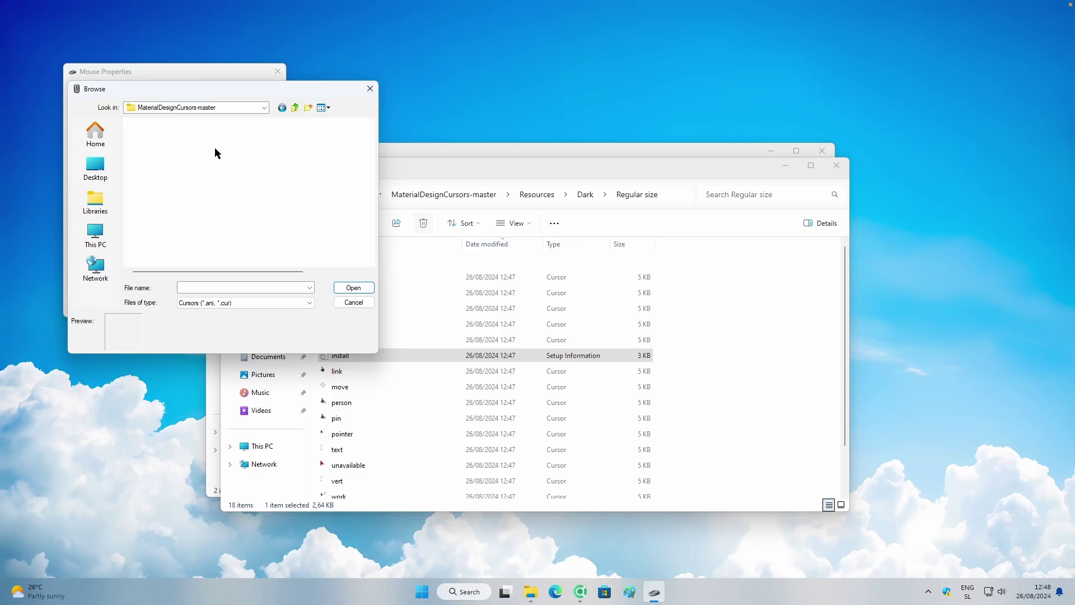
- Assign the pointer cursor file from the pack's Regular size folder to Normal Select
double_click(216, 151)
double_click(174, 171)
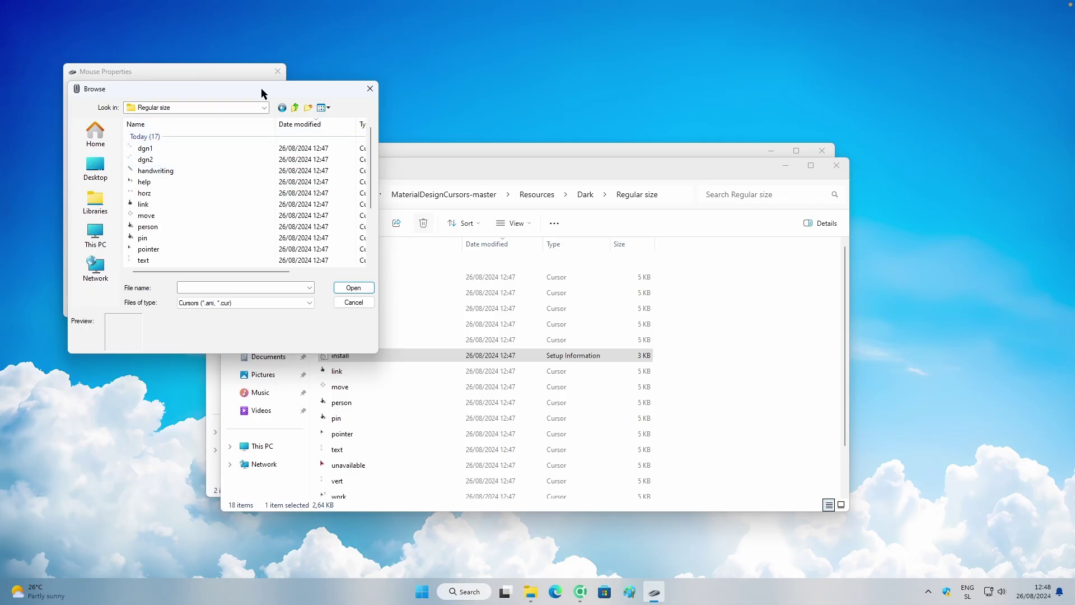
drag(264, 89, 651, 118)
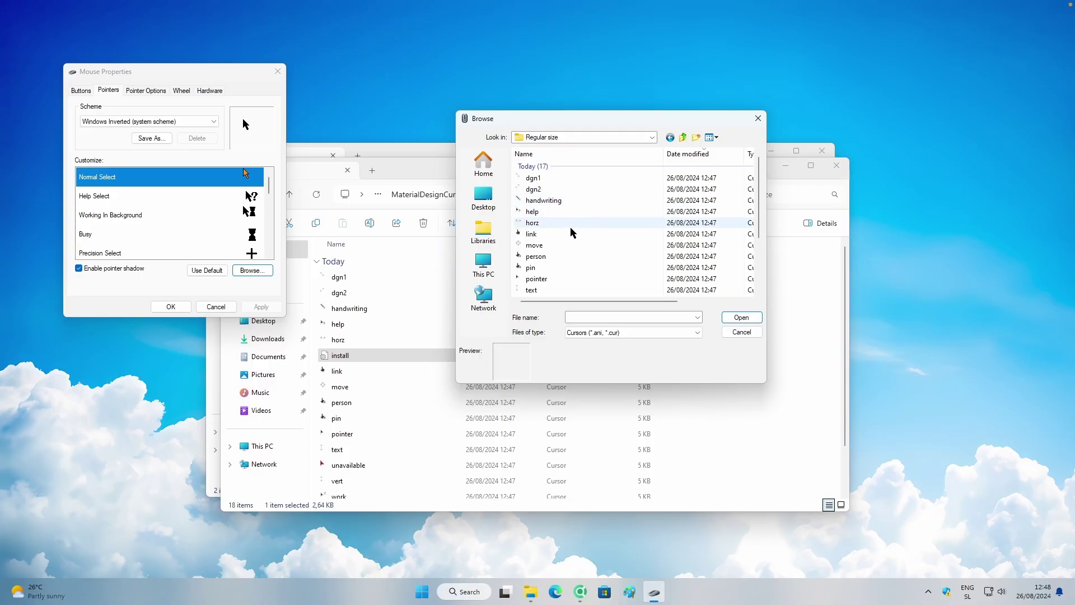
click(593, 223)
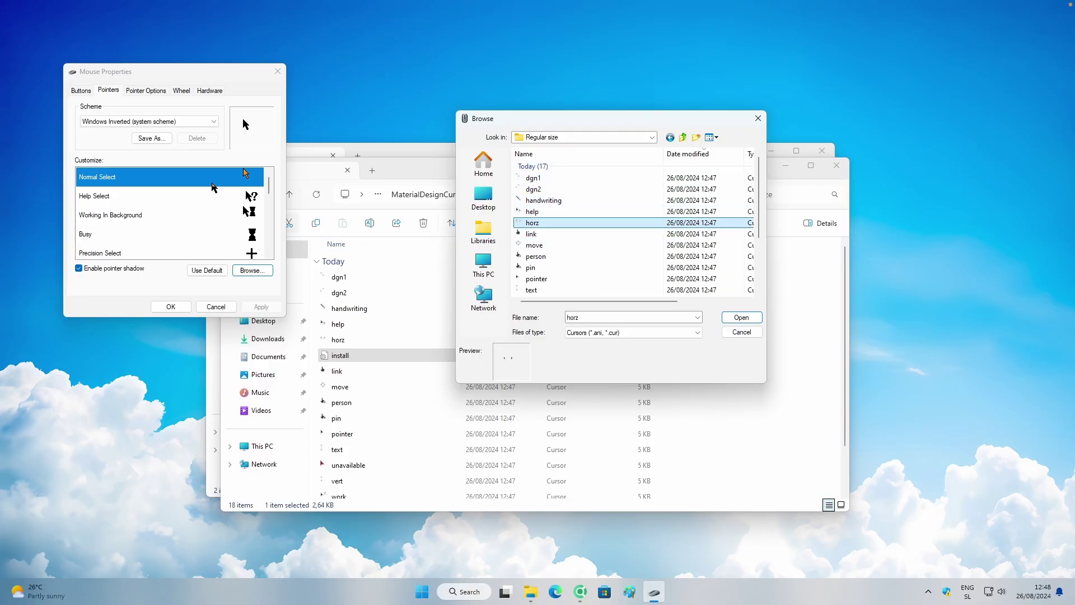
scroll(633, 235, down, 3)
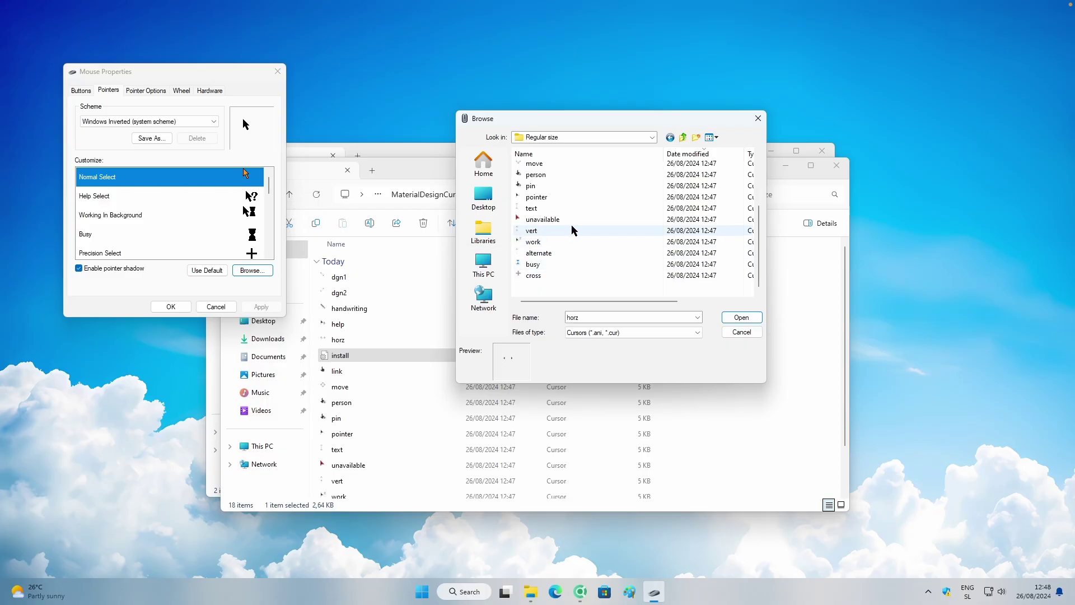
scroll(566, 207, up, 1)
click(549, 230)
click(730, 317)
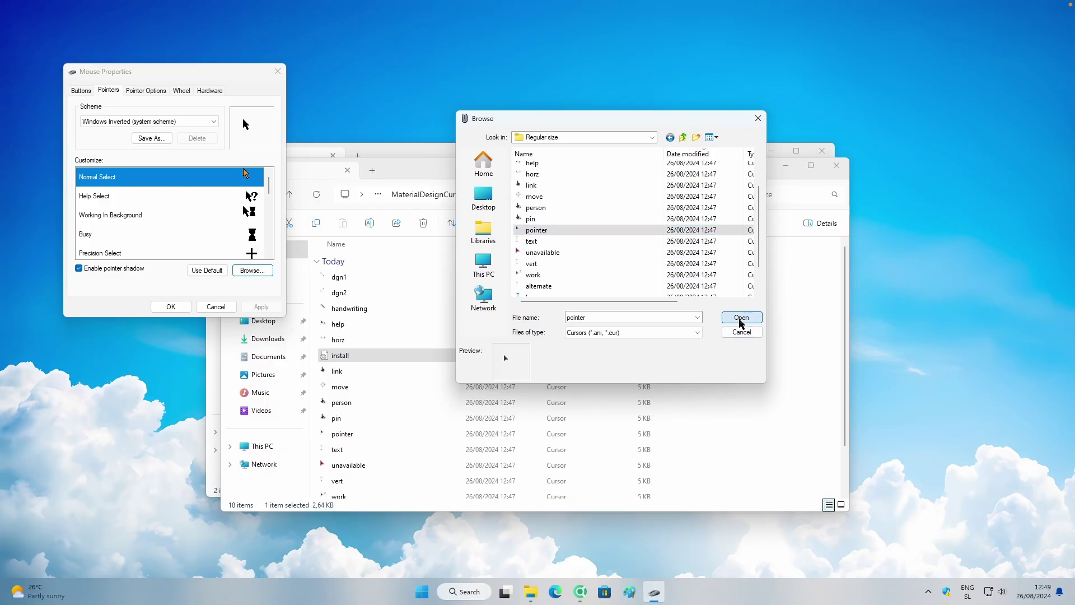
- Assign the help cursor file from the Regular size folder to Help Select
click(112, 198)
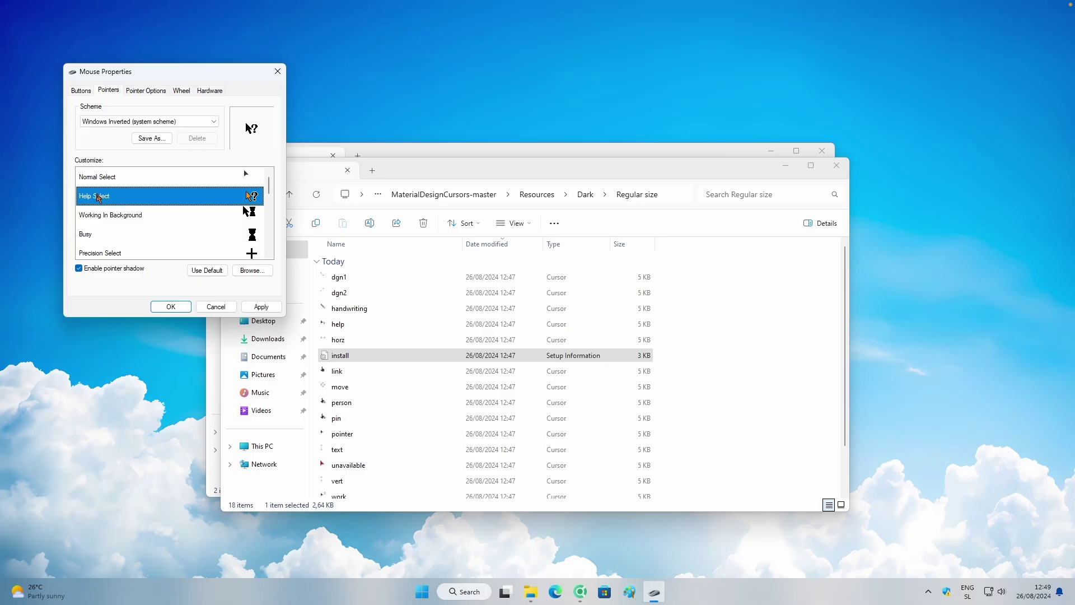
click(252, 271)
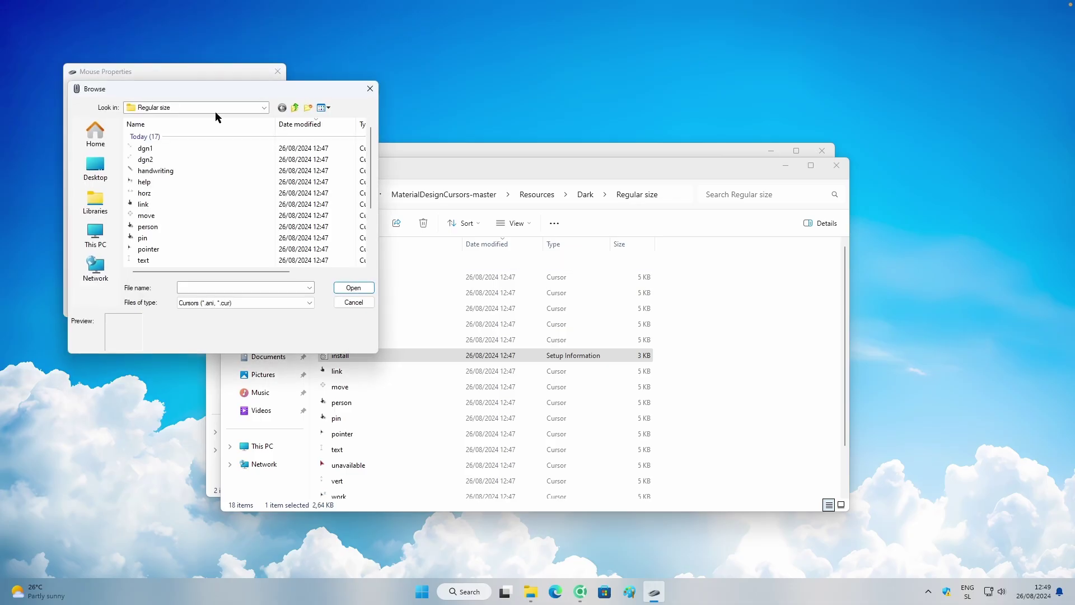
drag(219, 87, 647, 169)
click(617, 288)
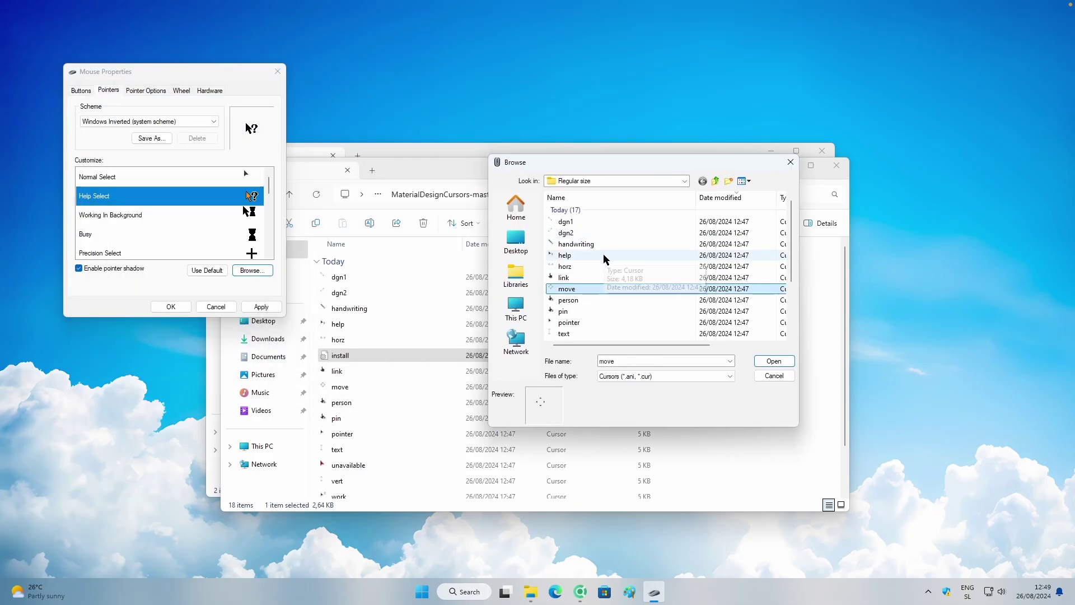
click(605, 256)
click(762, 360)
- Open the Regular size cursor files for the Working In Background pointer and move the file dialog clear of Mouse Properties
click(258, 215)
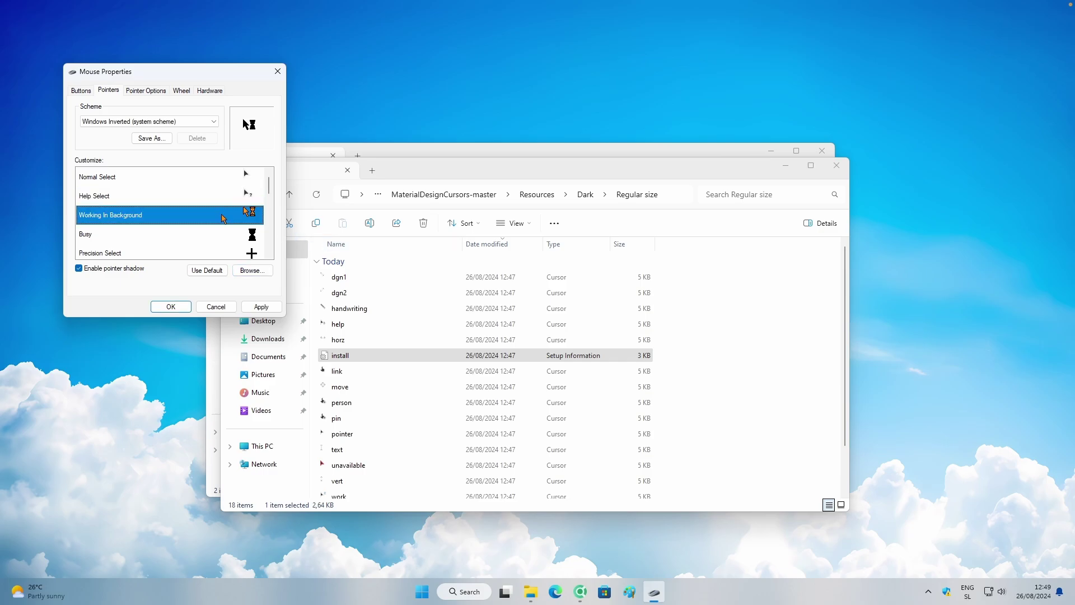
click(255, 270)
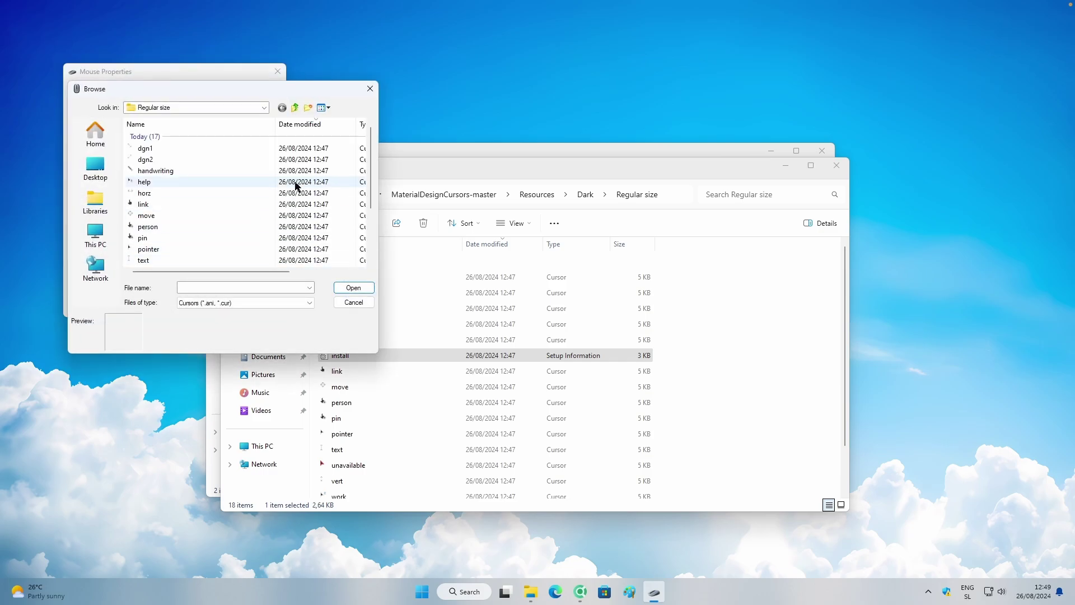
drag(263, 93, 706, 188)
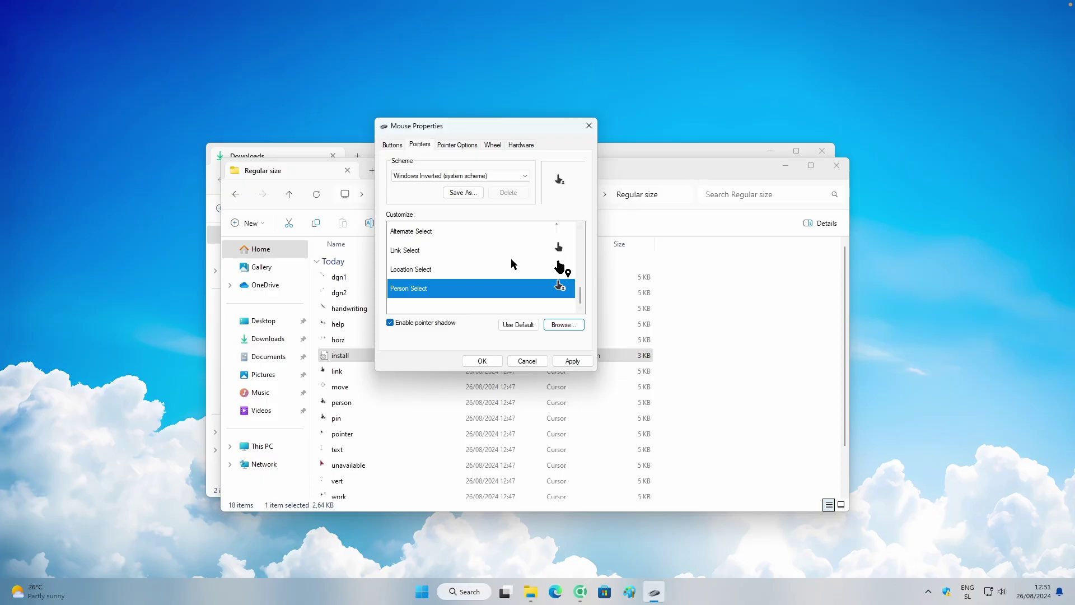
- Apply the customized pointers, save them as a scheme named "custom cursor" and close Mouse Properties
scroll(518, 266, up, 5)
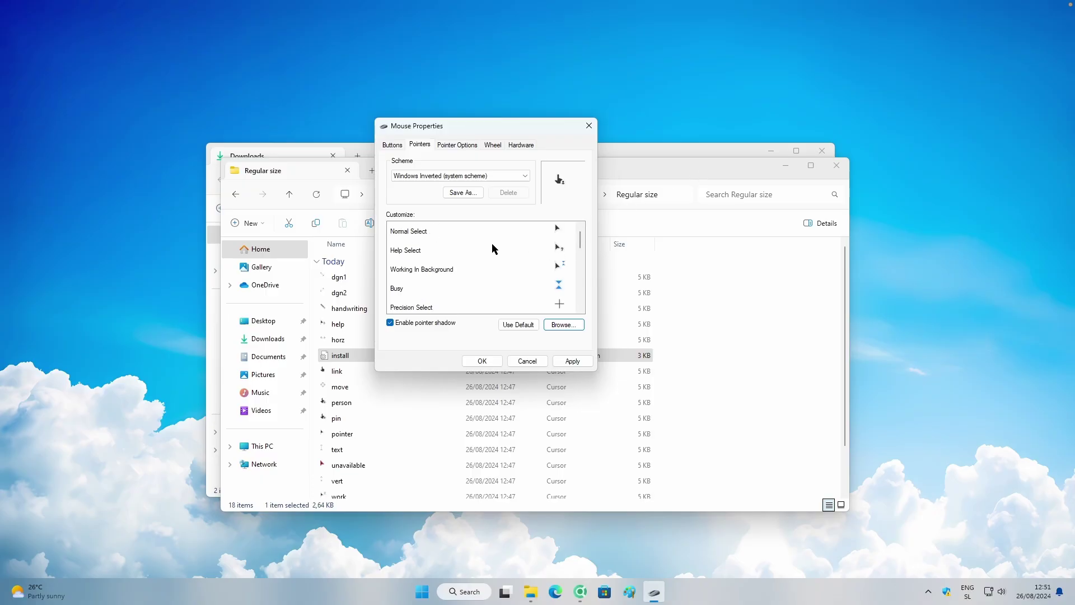
click(576, 358)
click(463, 192)
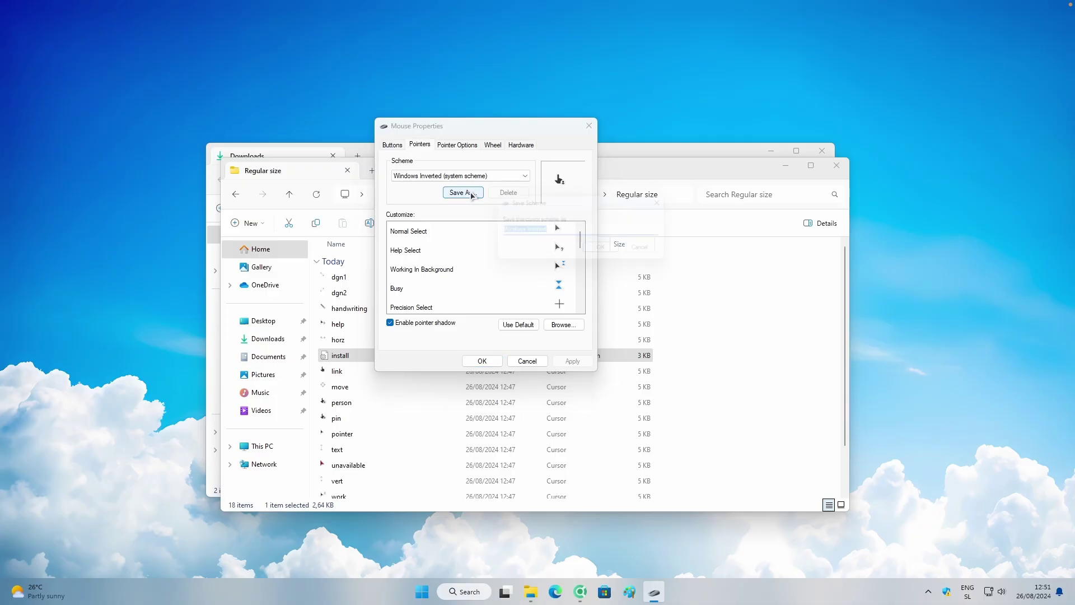
text(cus)
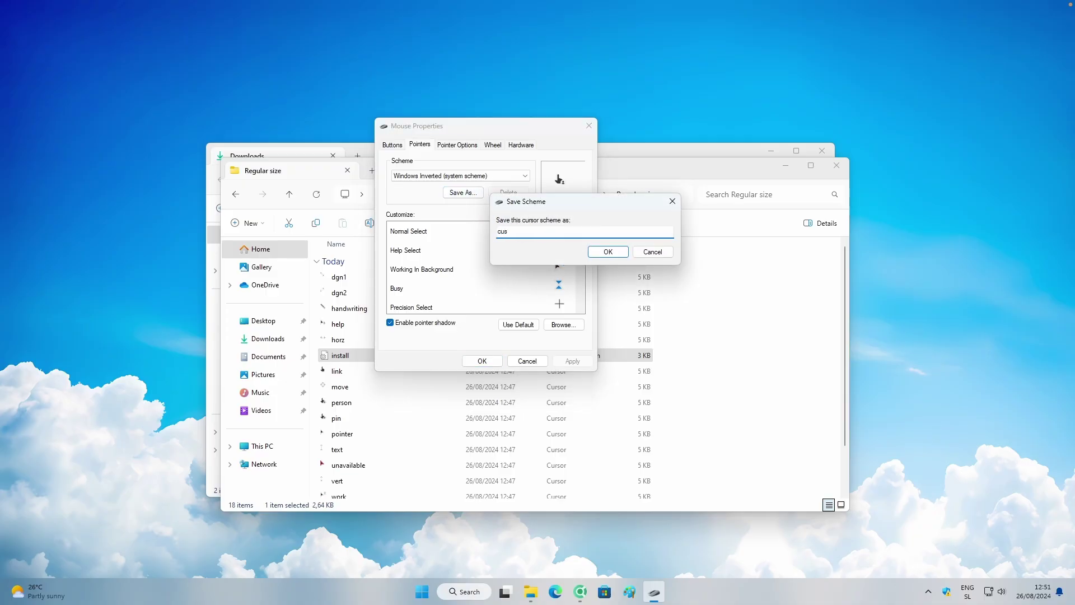
key(Return)
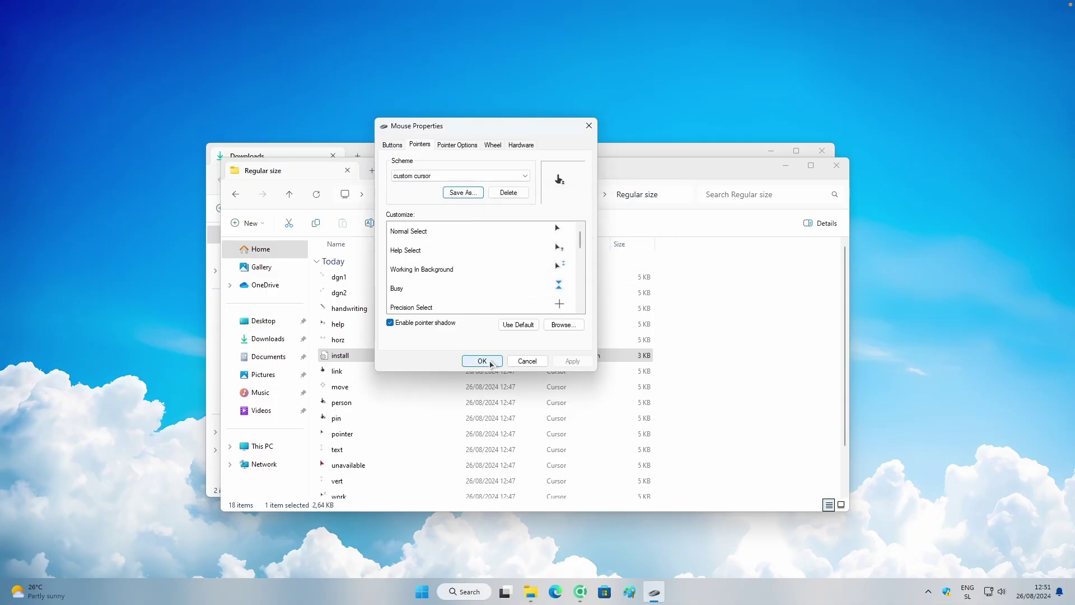
click(483, 360)
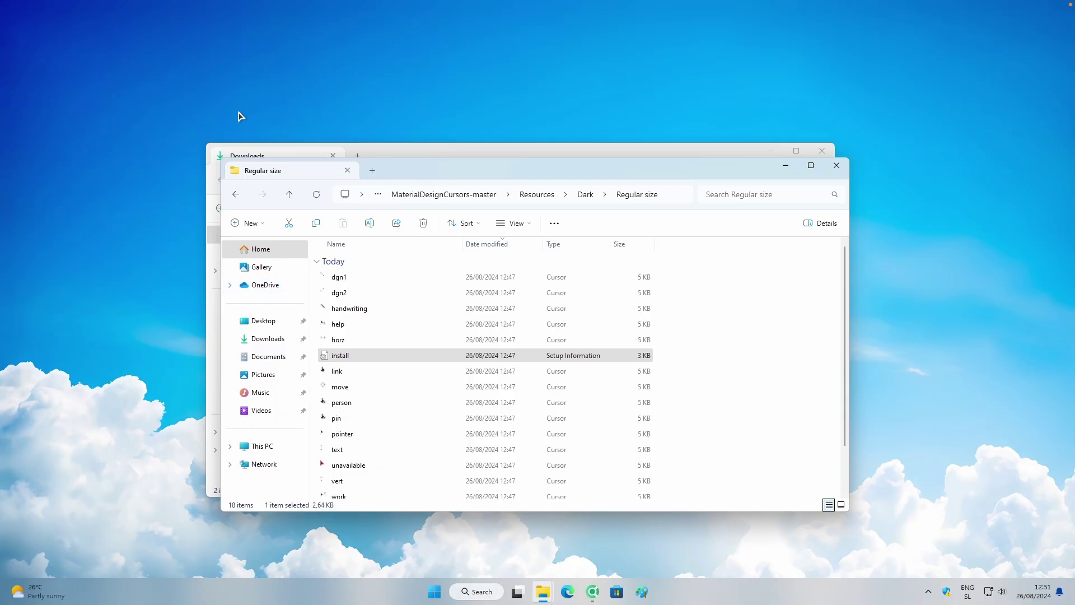
- Check the new pointers on the desktop, in the browser and in a File Explorer window
key(super+d)
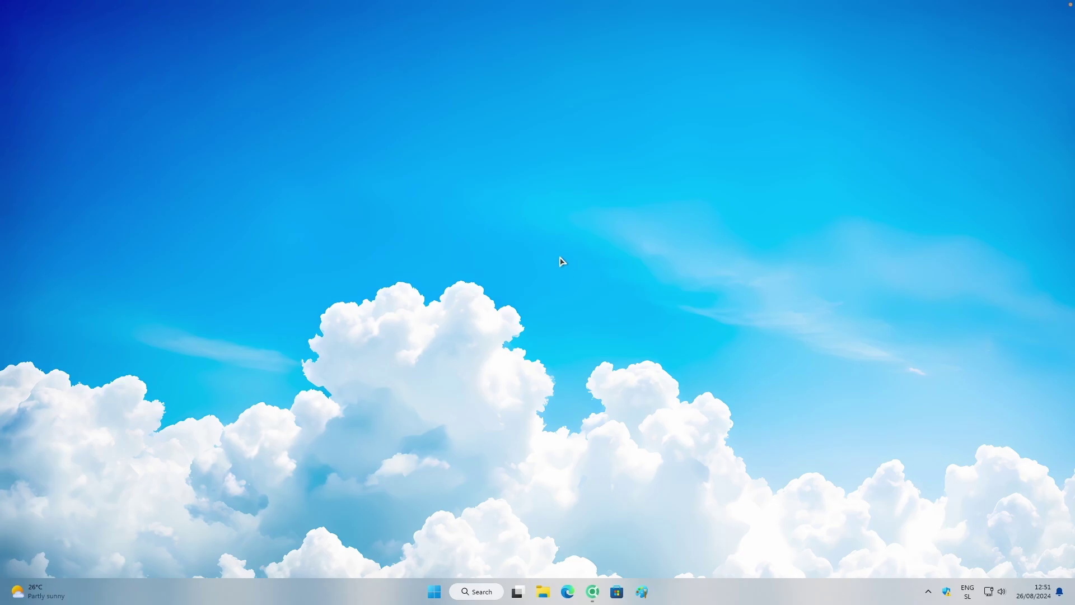
click(593, 592)
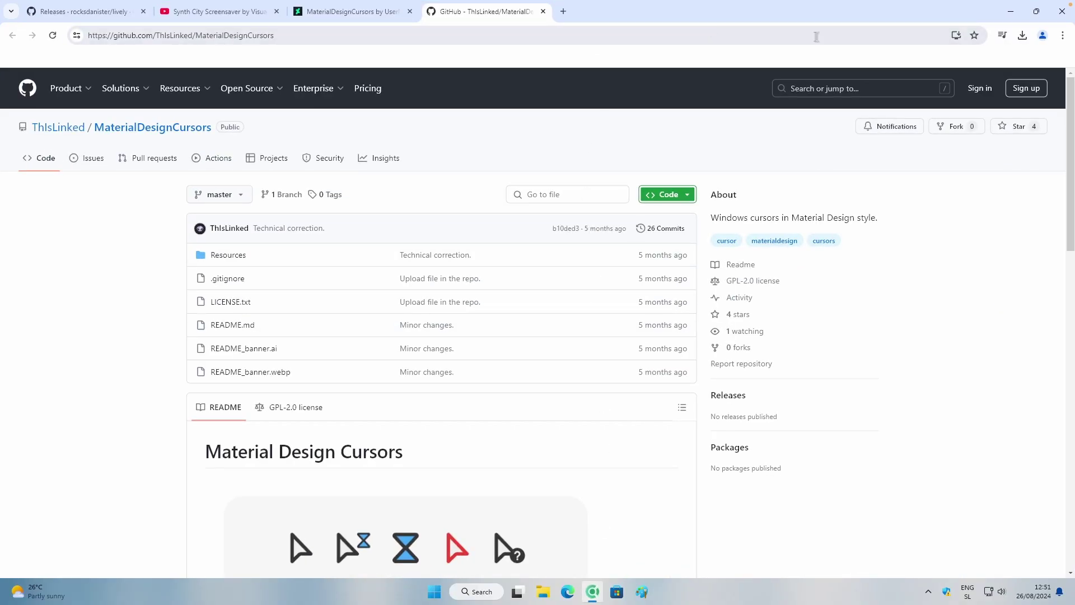
click(1011, 11)
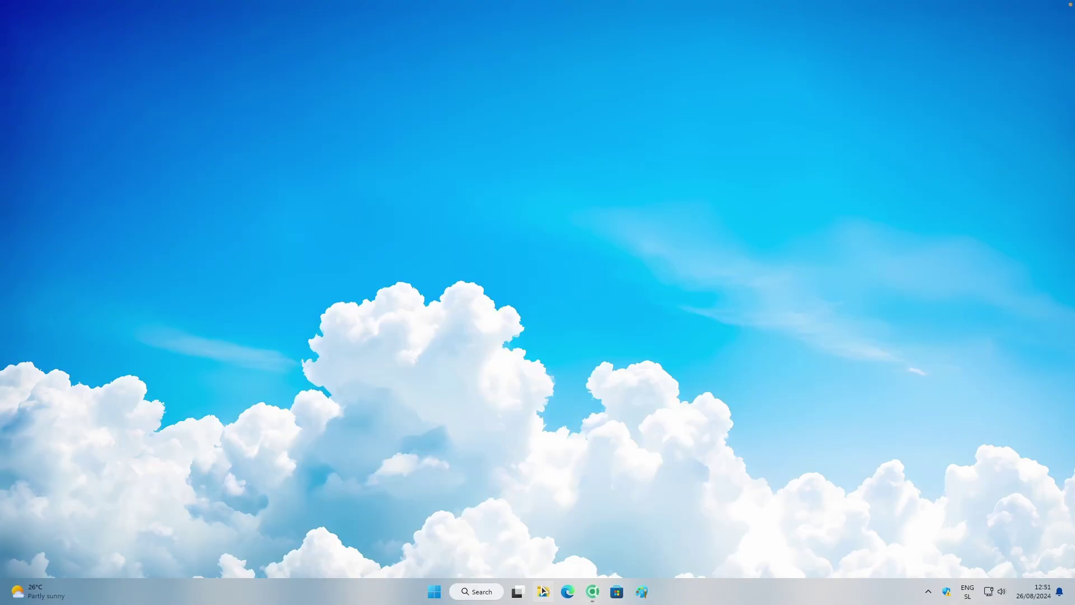
click(542, 592)
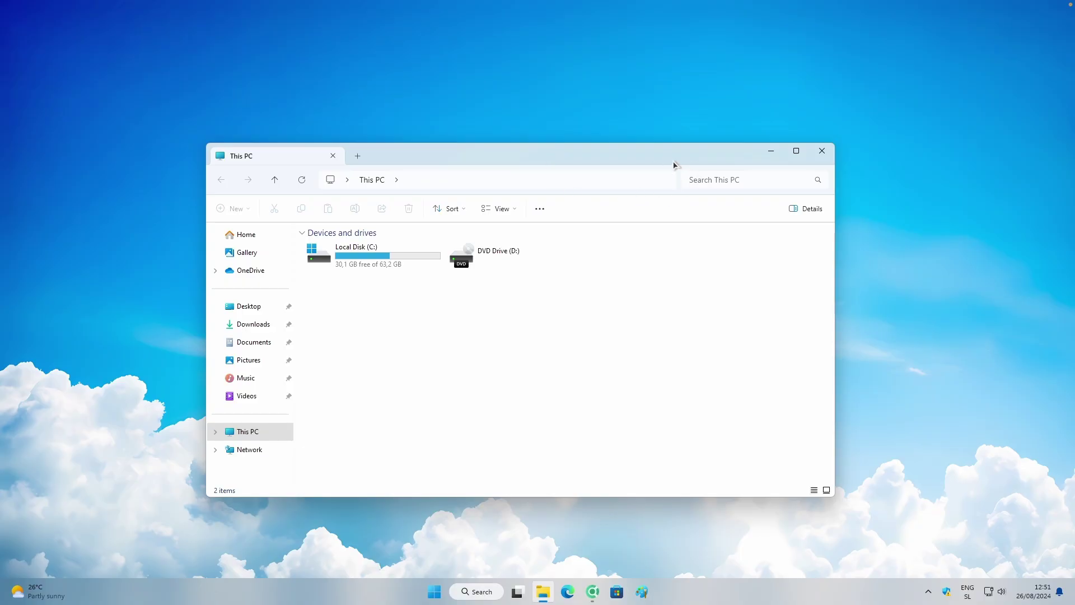
- Switch to the browser, search for "files for windows" in a new tab and open the files.community site
key(alt+Tab)
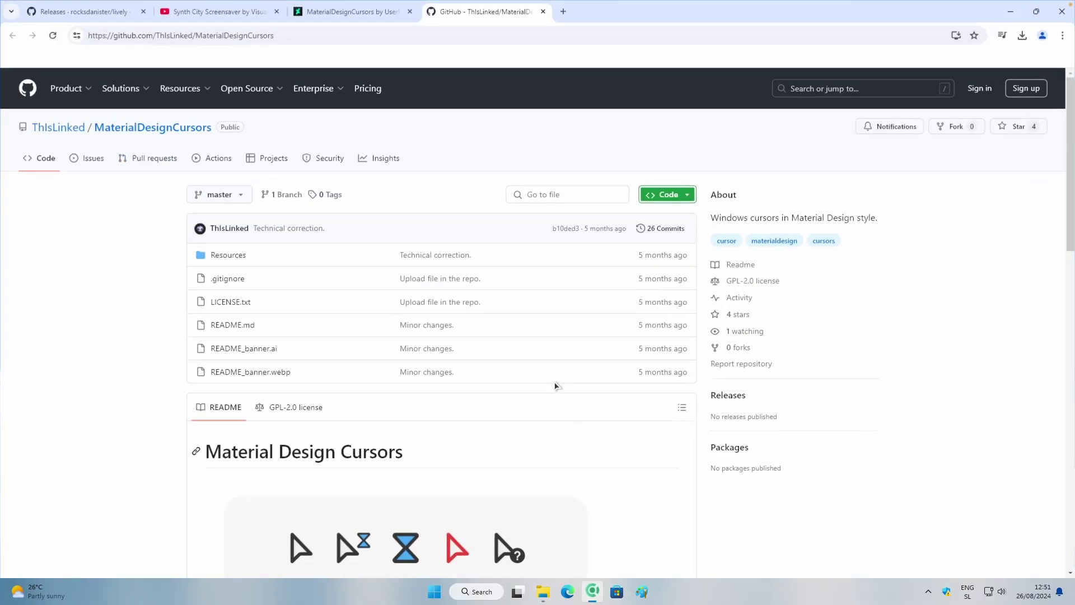
click(564, 12)
text(fi)
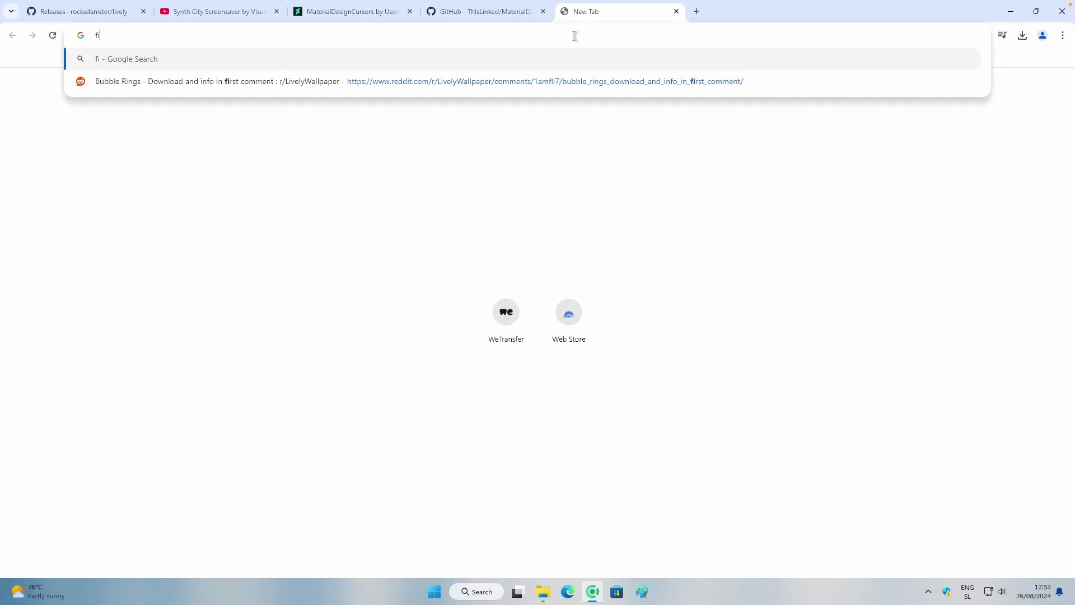
text(les for windows)
key(Return)
click(162, 191)
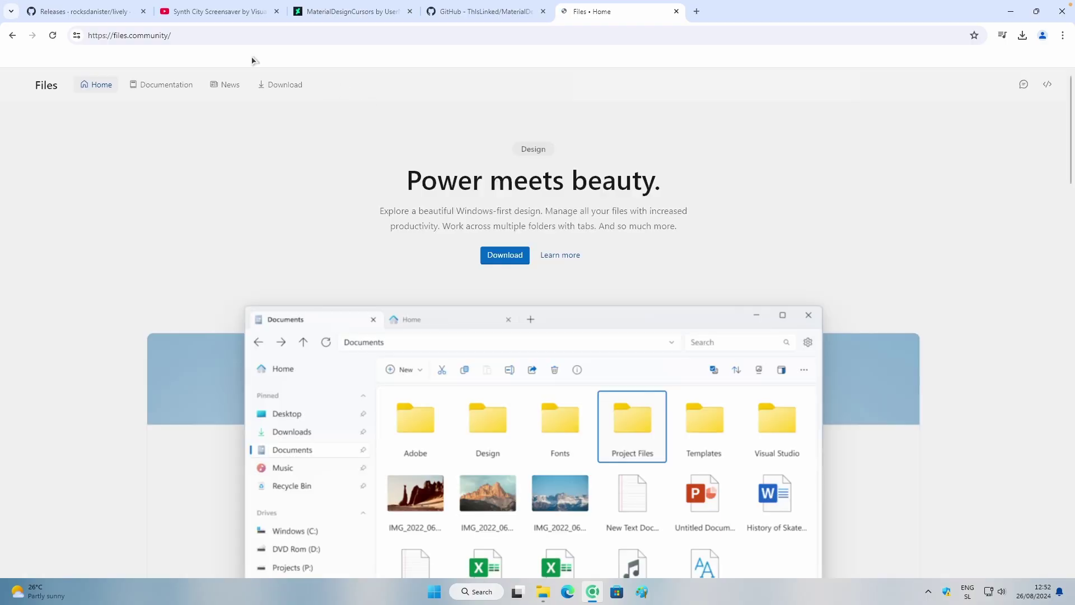
key(ctrl+l)
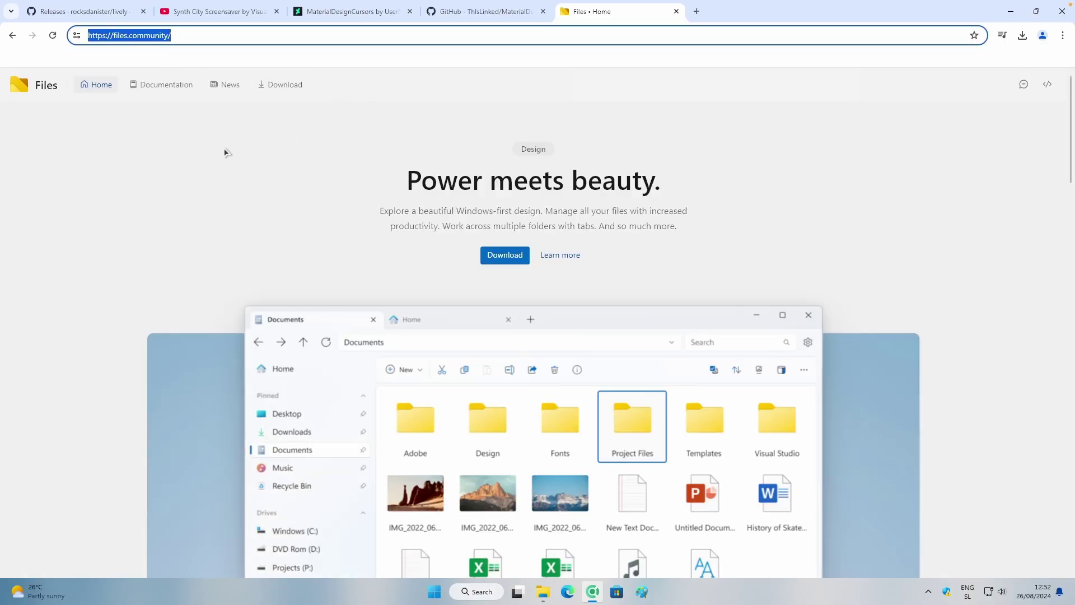
- Download the classic installer of Files from the site's download page and save it to the Downloads folder
click(296, 87)
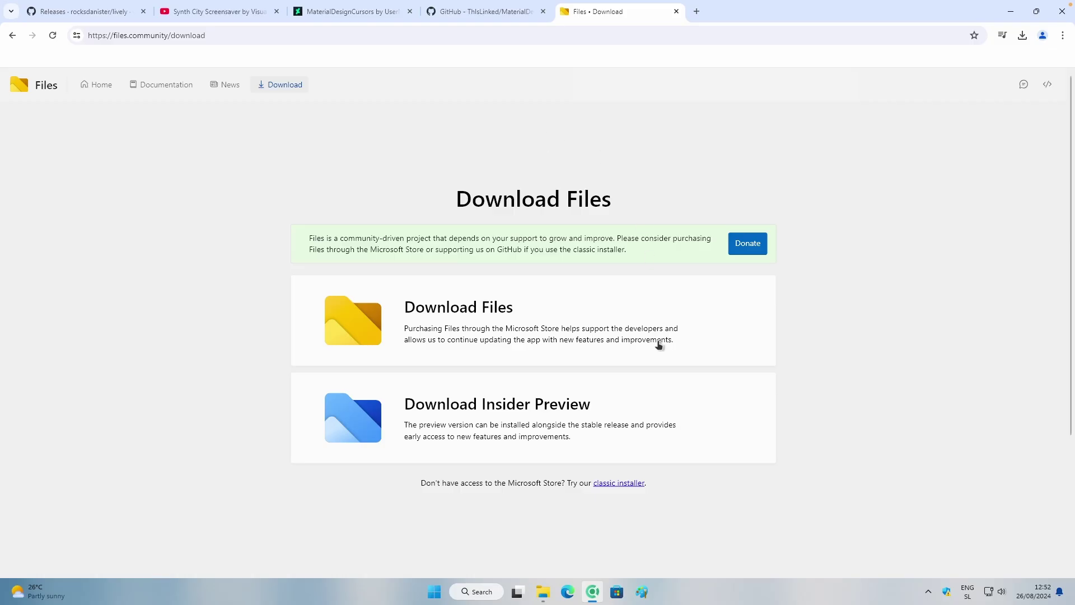
click(619, 483)
click(443, 284)
click(694, 130)
- Run the downloaded Files.Stable.exe, minimize the browser and install the Files app
click(1022, 35)
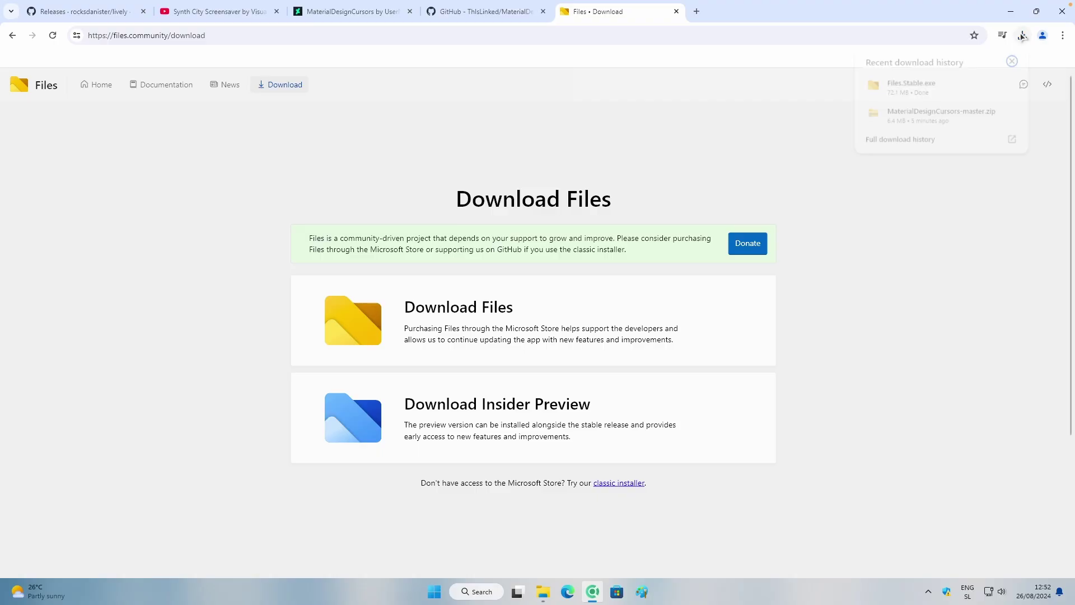
click(943, 91)
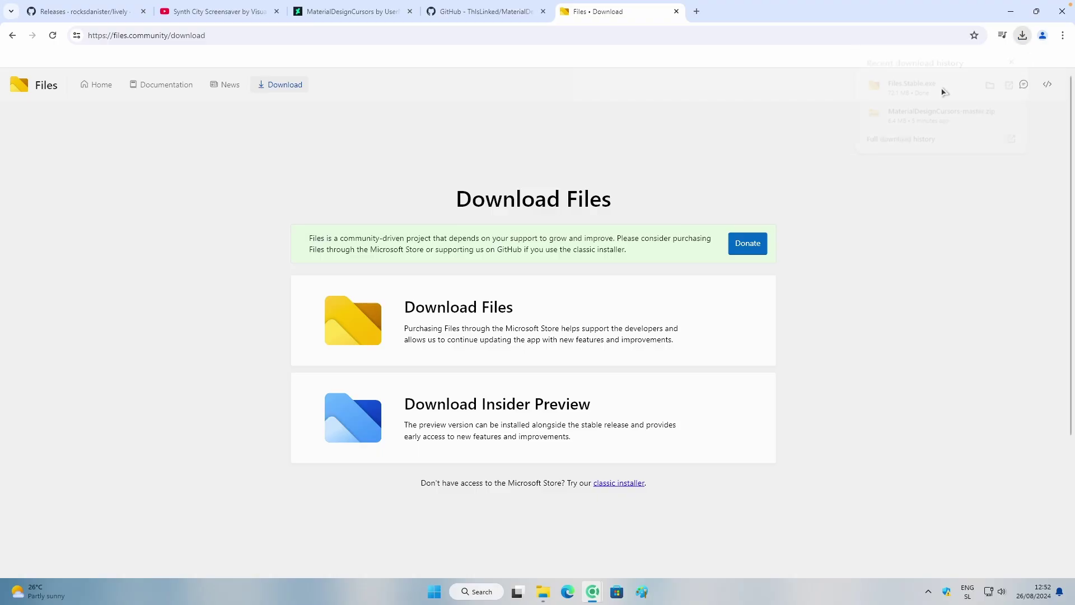
click(1010, 11)
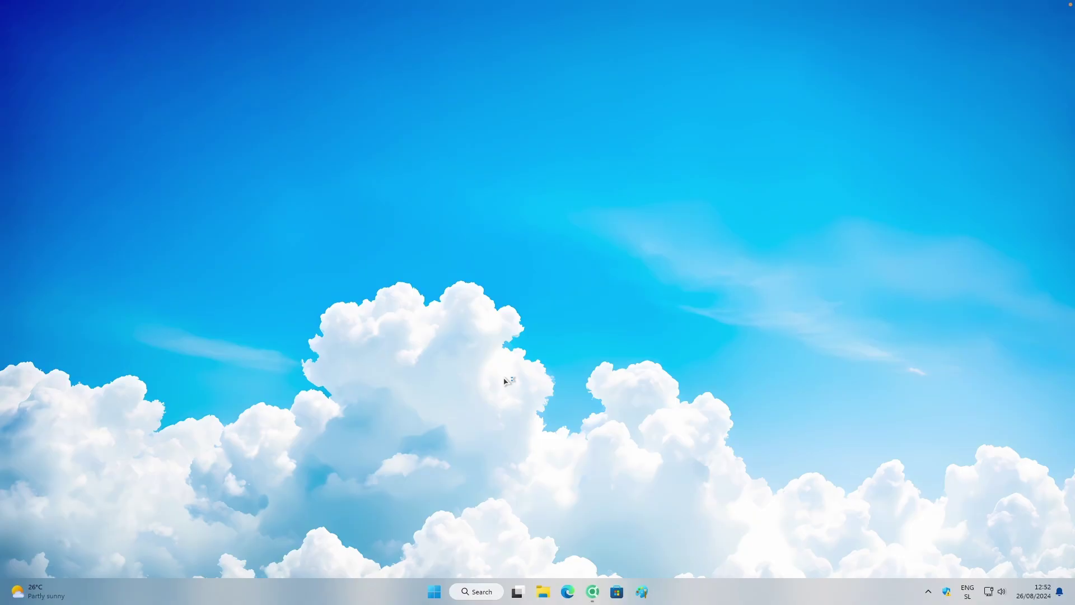
click(108, 230)
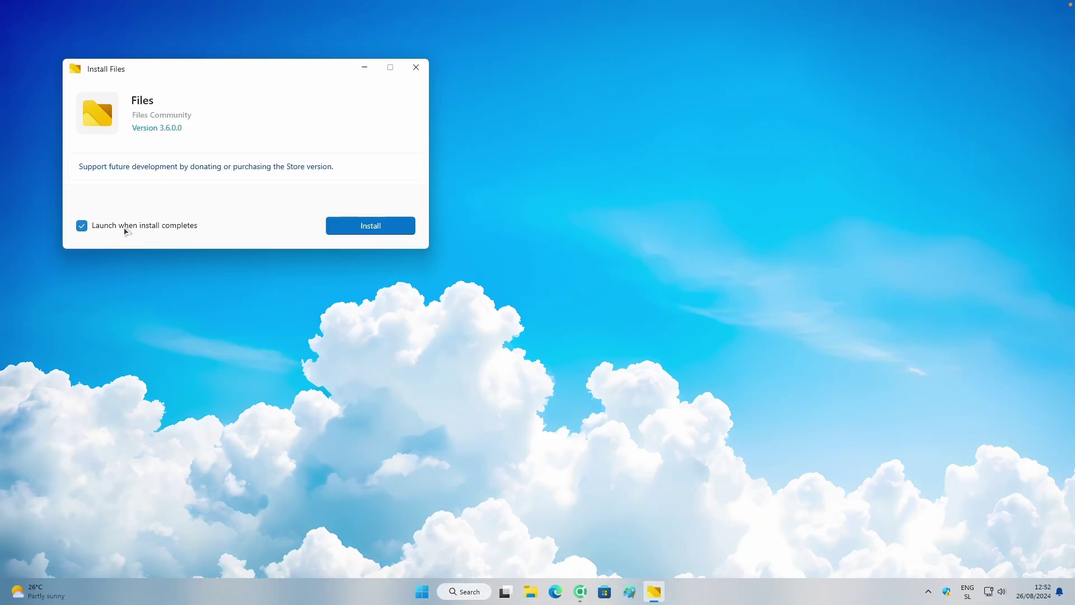
click(381, 229)
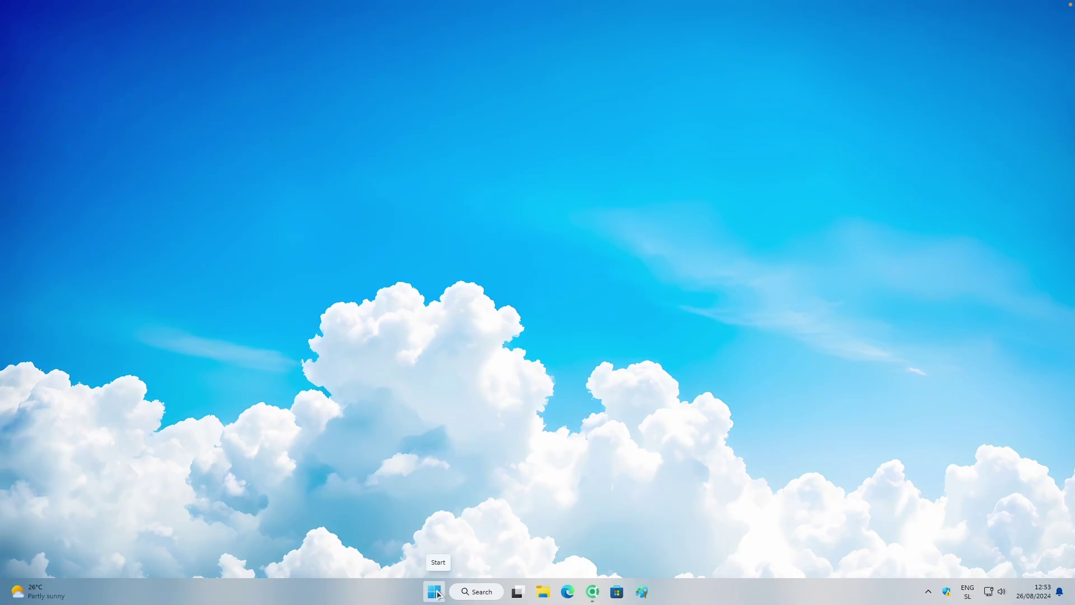
- Launch the newly installed Files app from the full list of installed apps
click(437, 591)
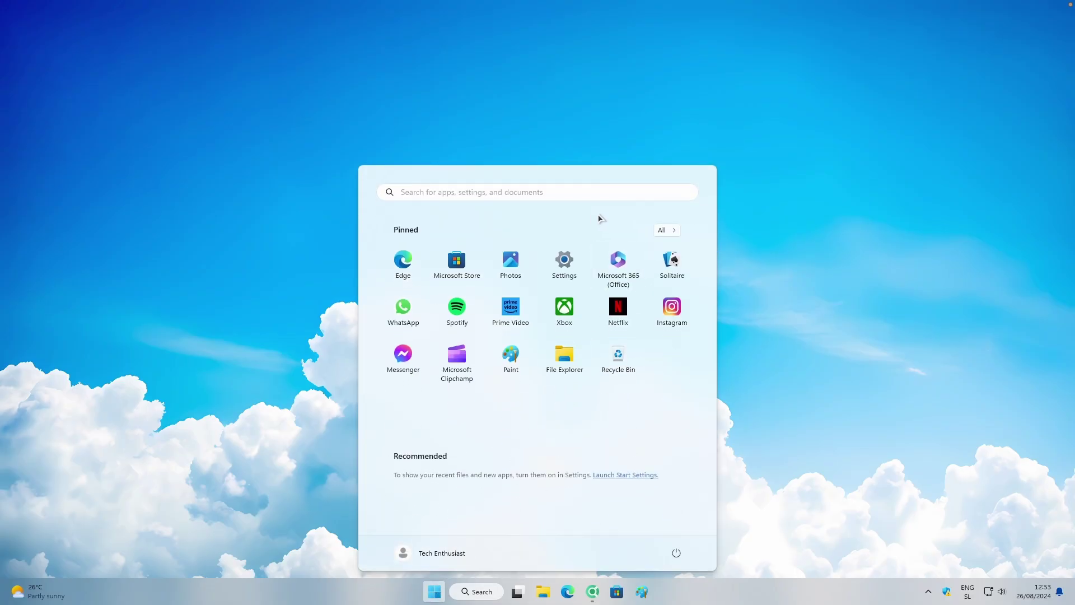
click(668, 231)
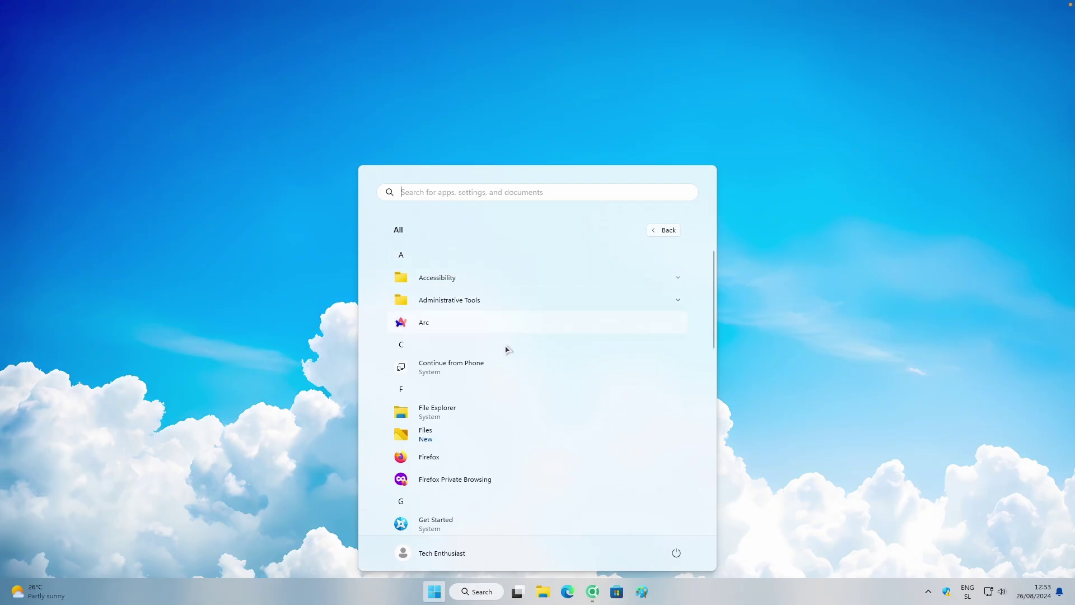
click(444, 440)
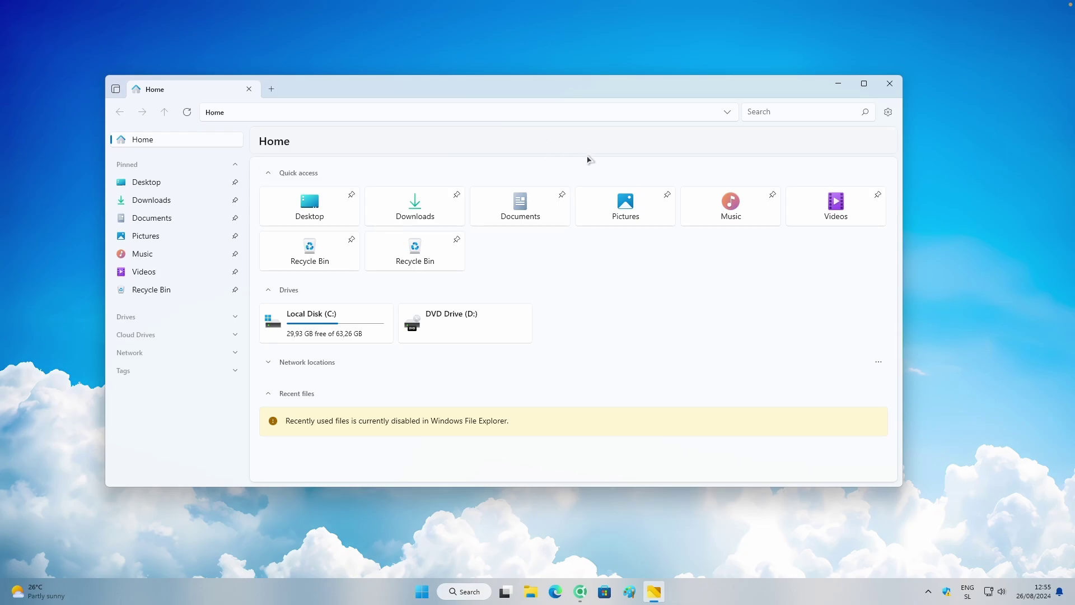
- Set the Files app's backdrop material to Thin Acrylic in its appearance settings, and close the settings and the app
click(889, 113)
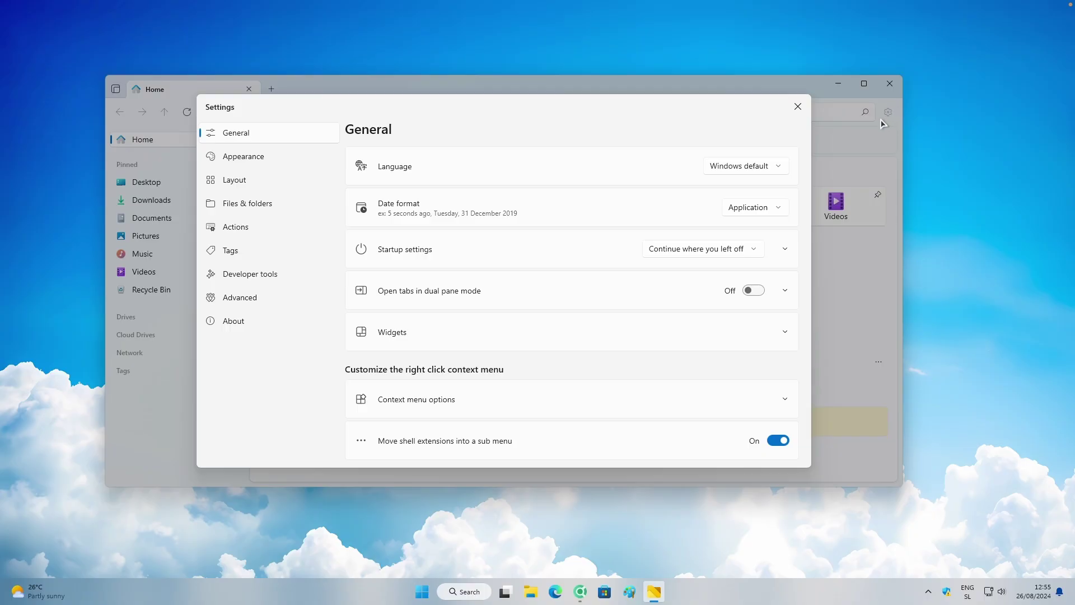
click(271, 160)
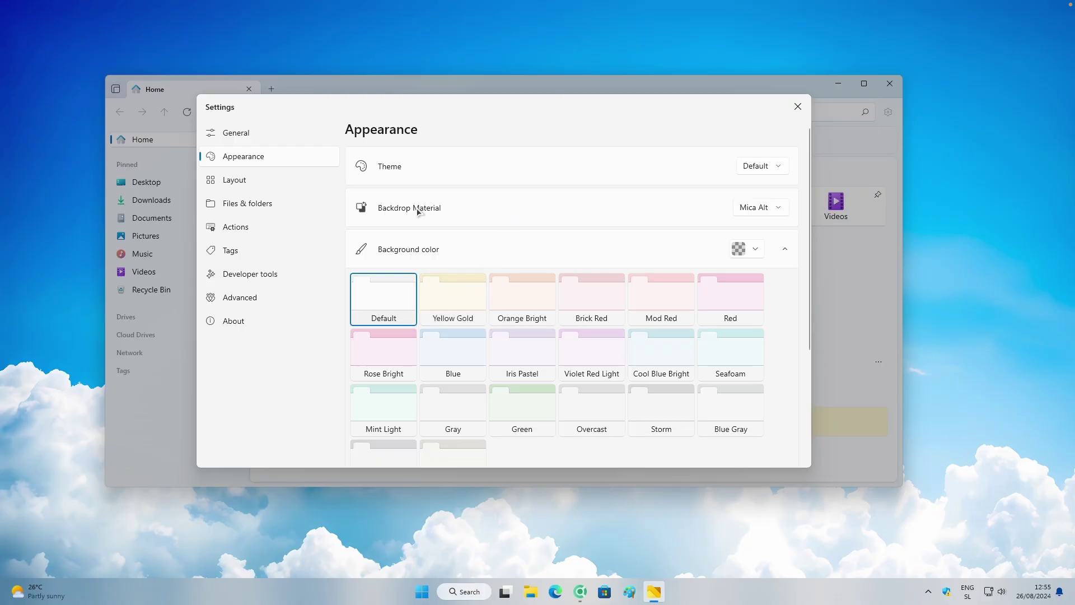
click(760, 207)
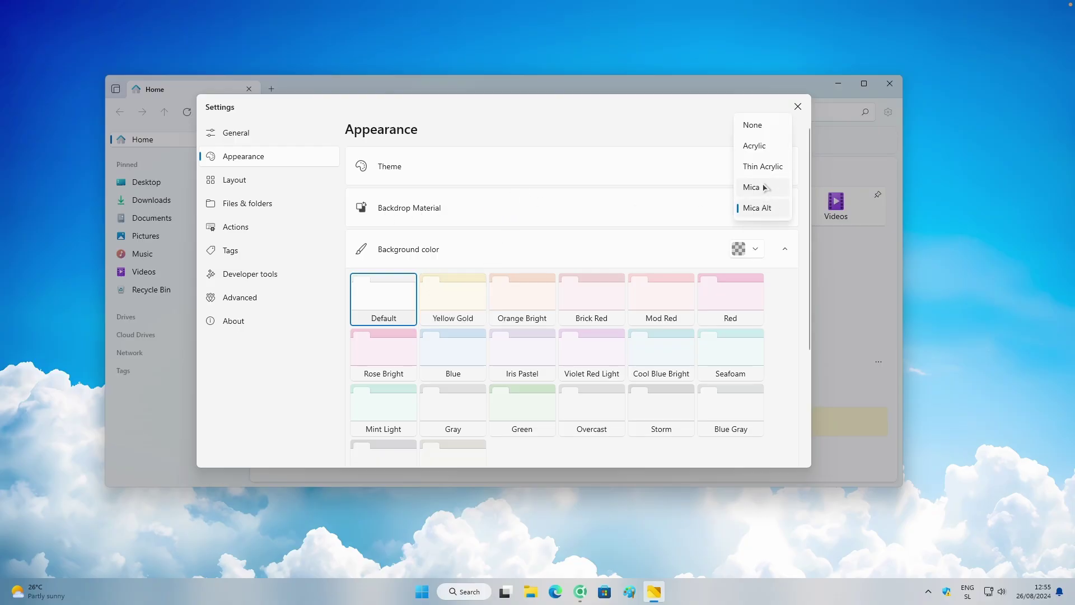
click(767, 169)
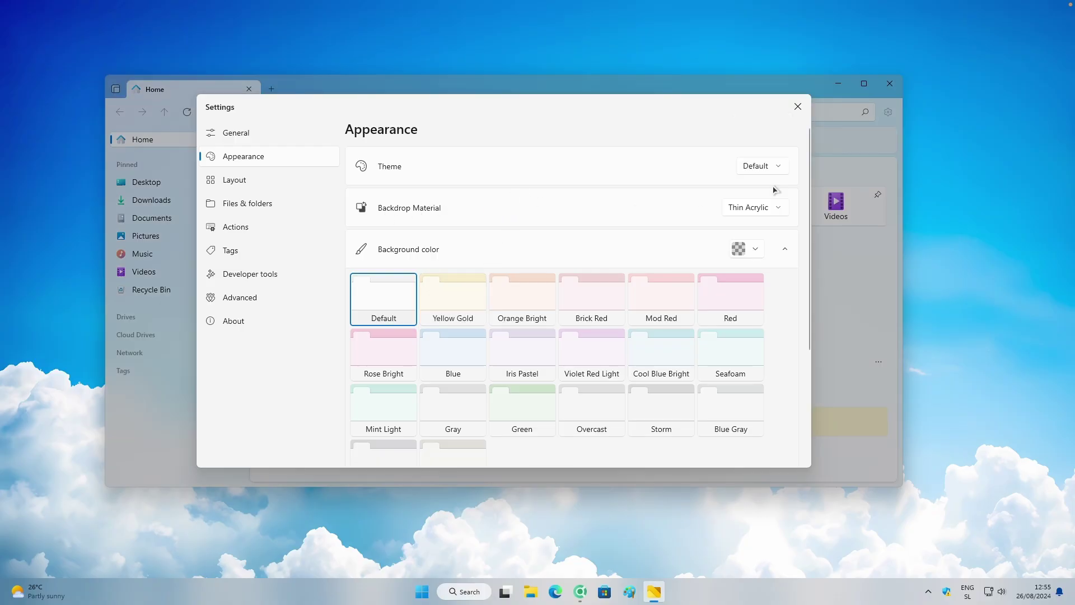
click(798, 107)
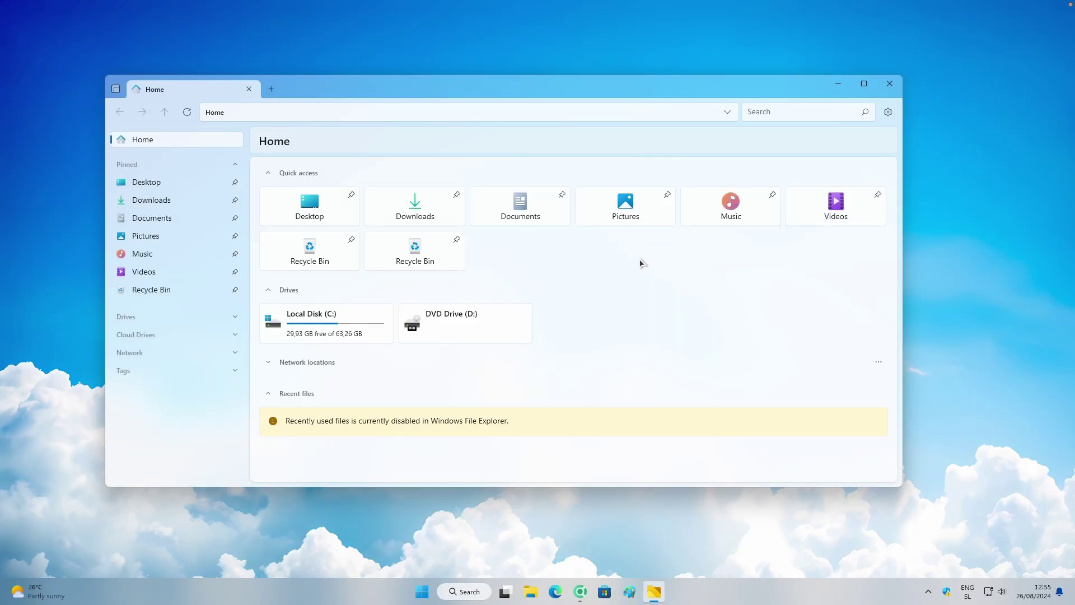
click(890, 82)
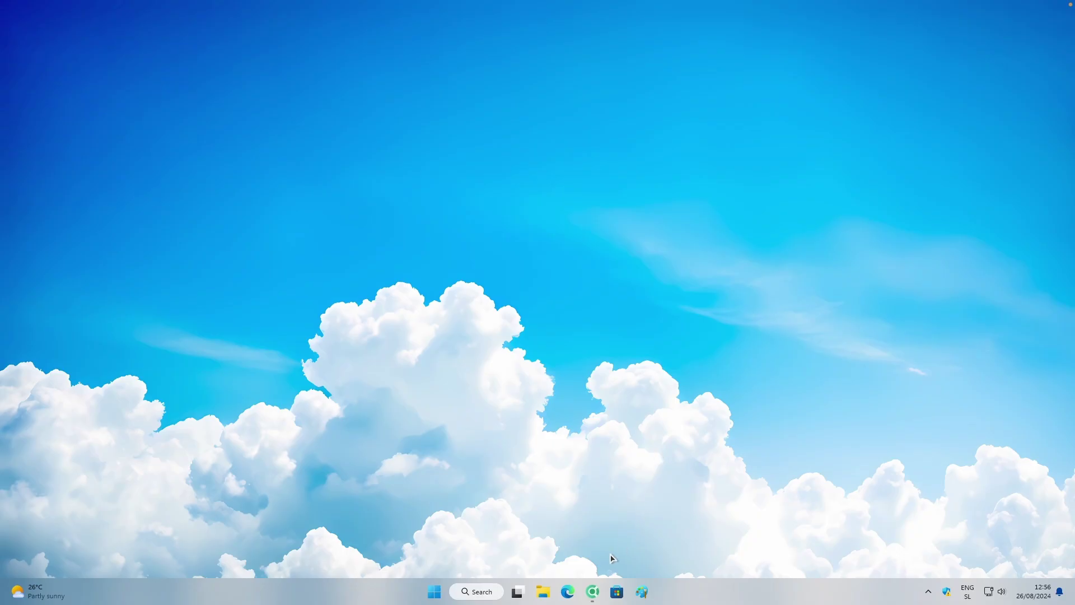
- Return to the browser and download the Rainmeter 4.5.19 installer from rainmeter.net into the Downloads folder
click(592, 592)
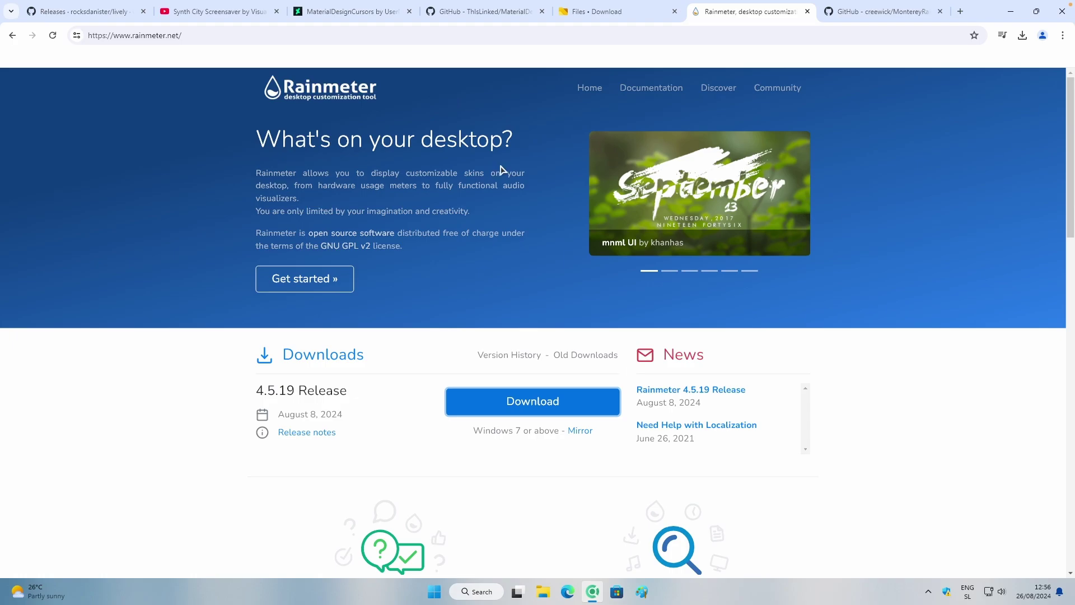
click(262, 37)
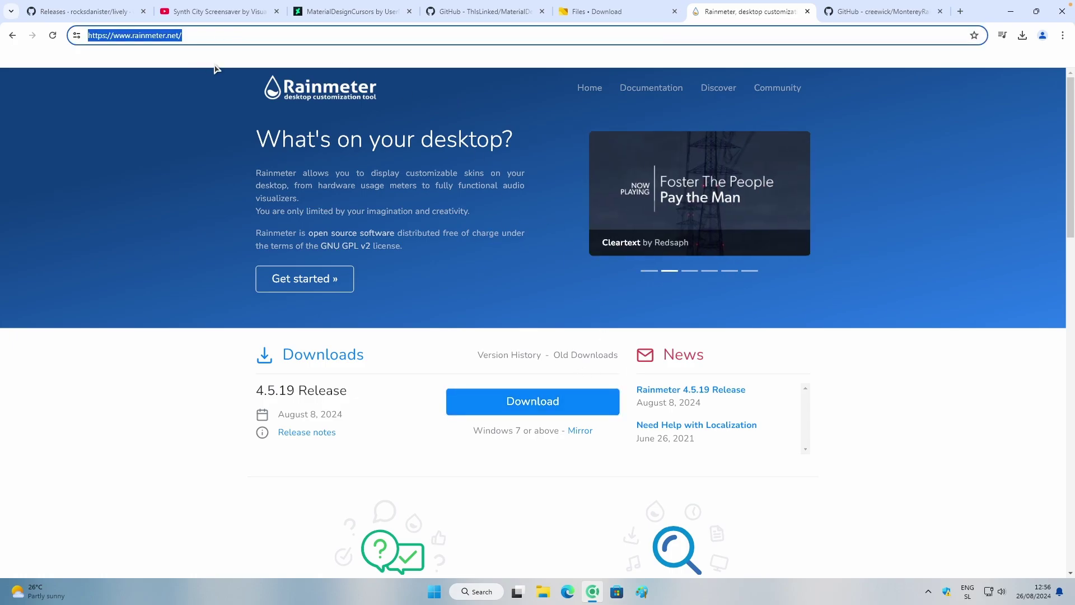
click(539, 408)
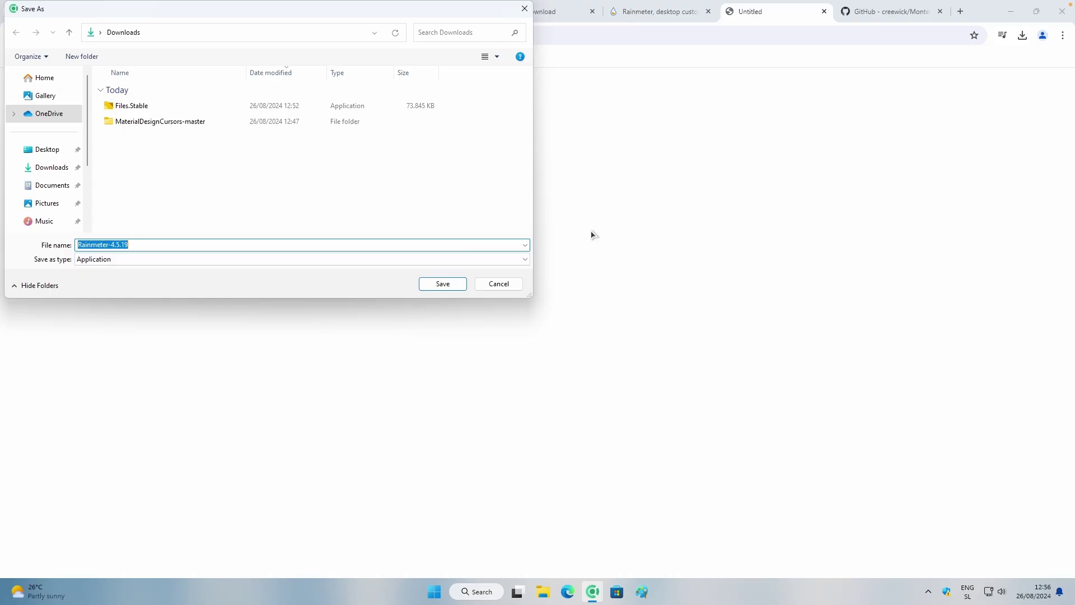
click(441, 284)
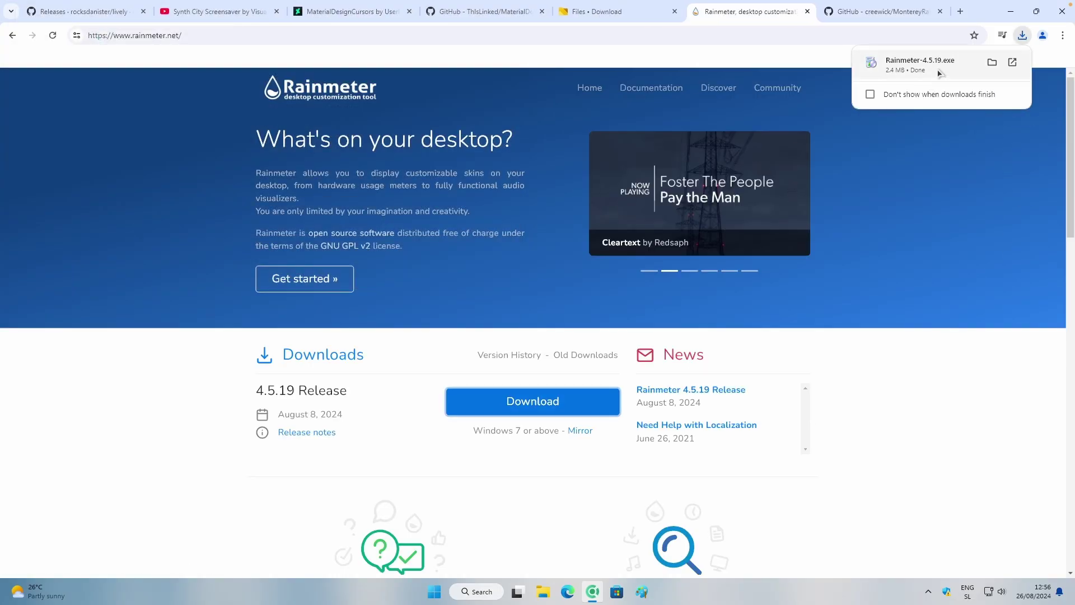
- Run the downloaded Rainmeter installer with the standard installation and allow it to make changes to the device
click(939, 71)
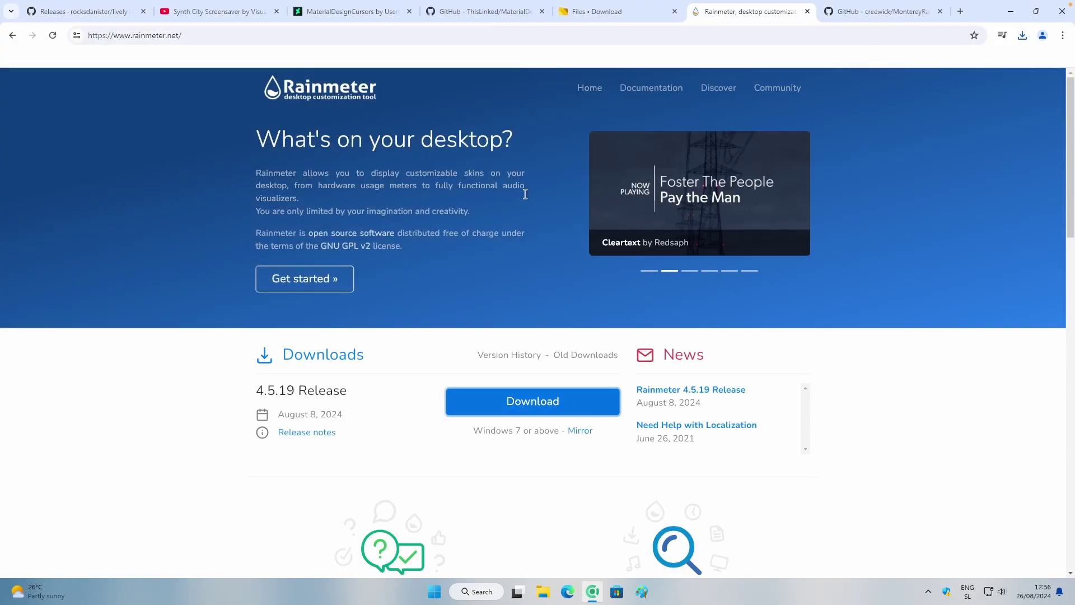
click(540, 318)
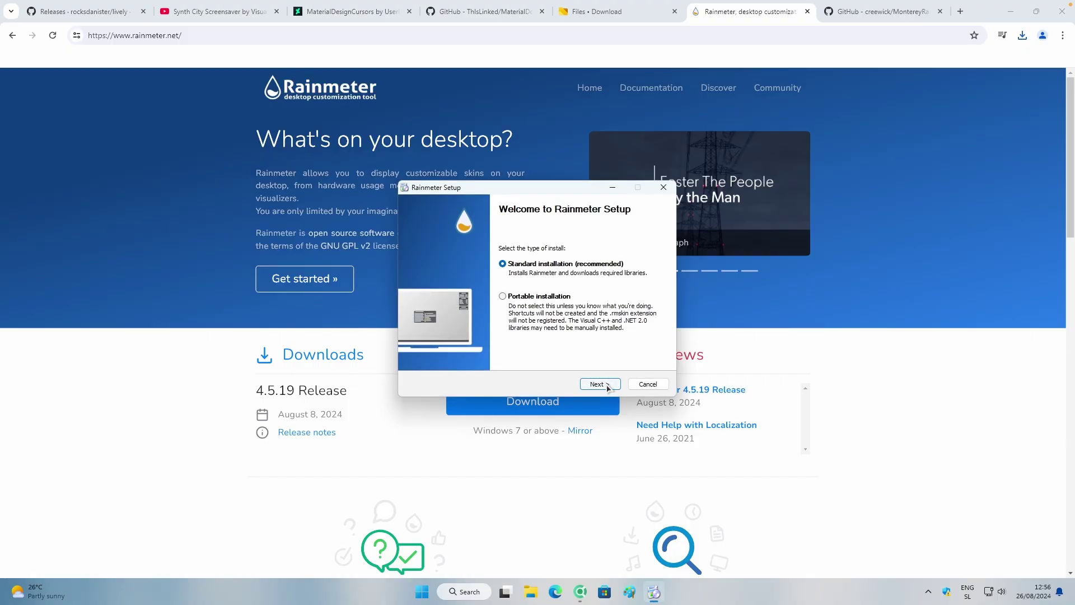
click(600, 384)
click(600, 384)
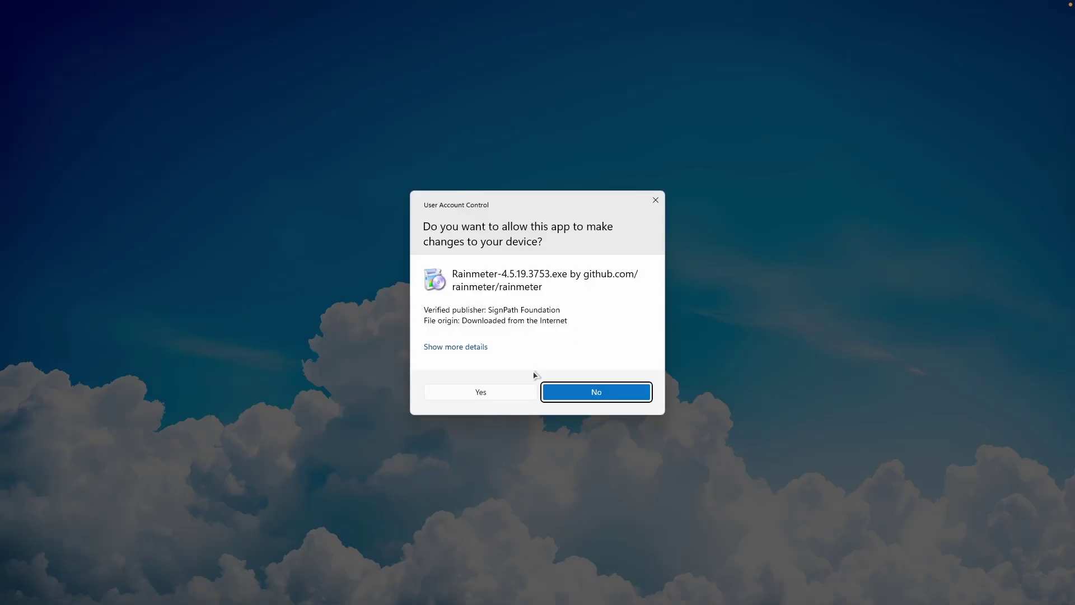
click(480, 391)
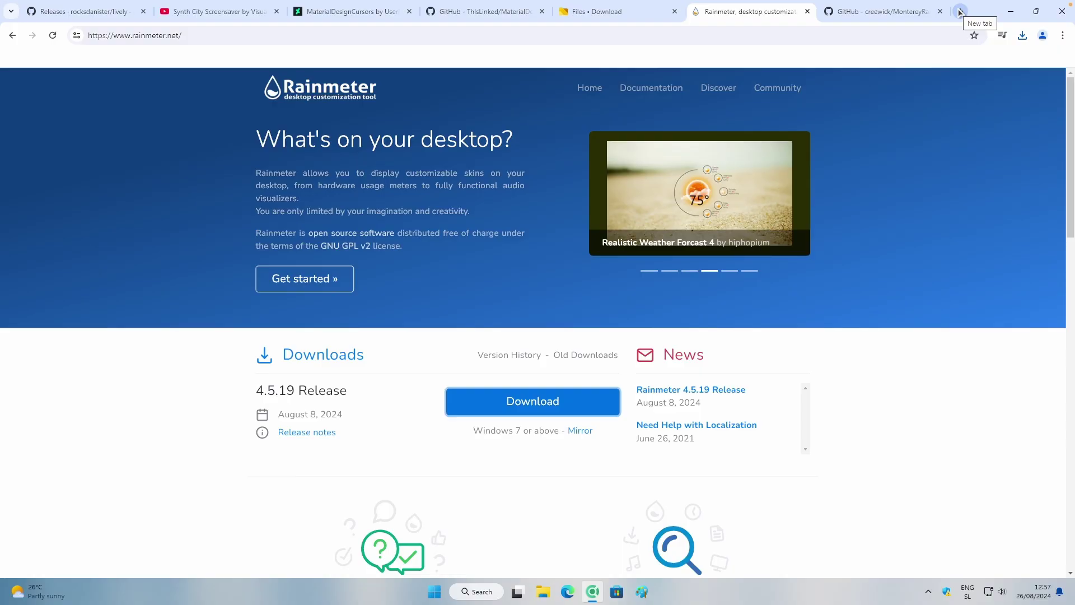
- Open visualskins.com in a new browser tab to look at Rainmeter skins
click(960, 11)
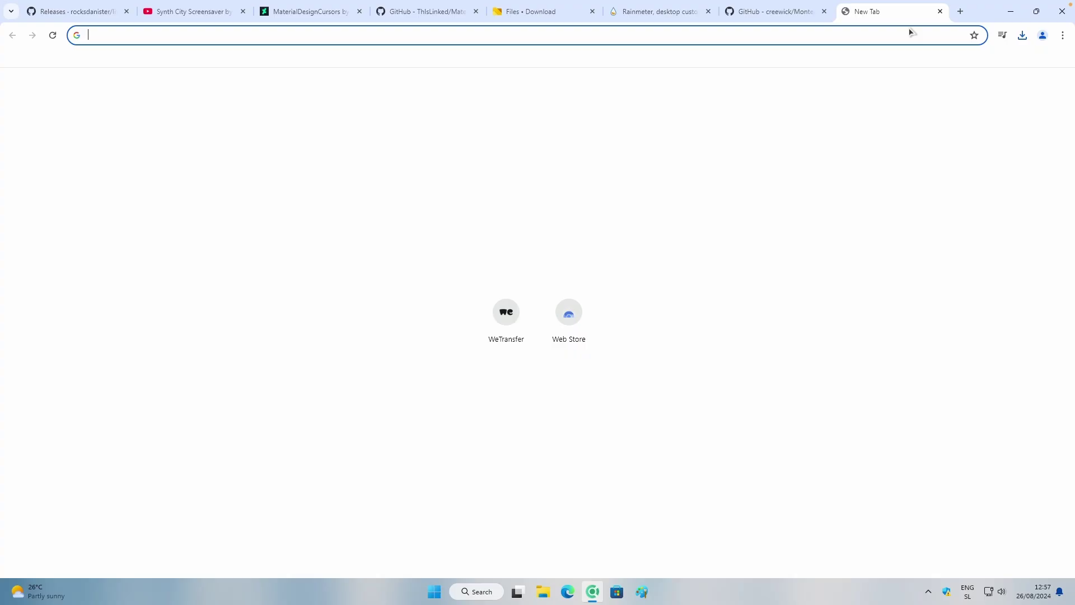
text(visualskins.com)
key(Return)
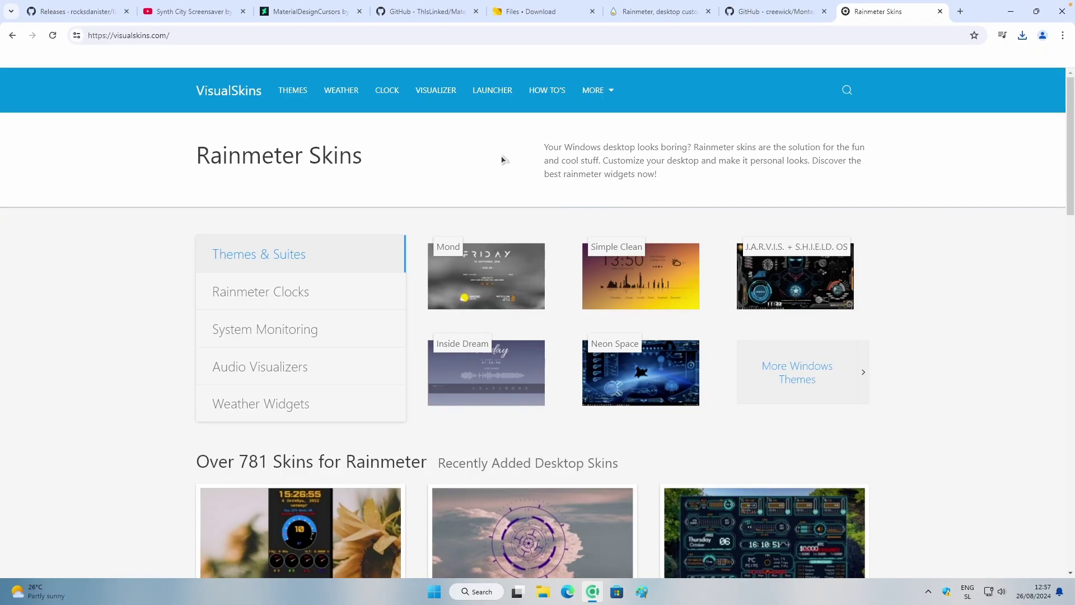
- Download Monterey_1.0.2.rmskin from the 1.0.2 release of the MontereyRainmeter GitHub repository and save it to the Downloads folder
click(765, 11)
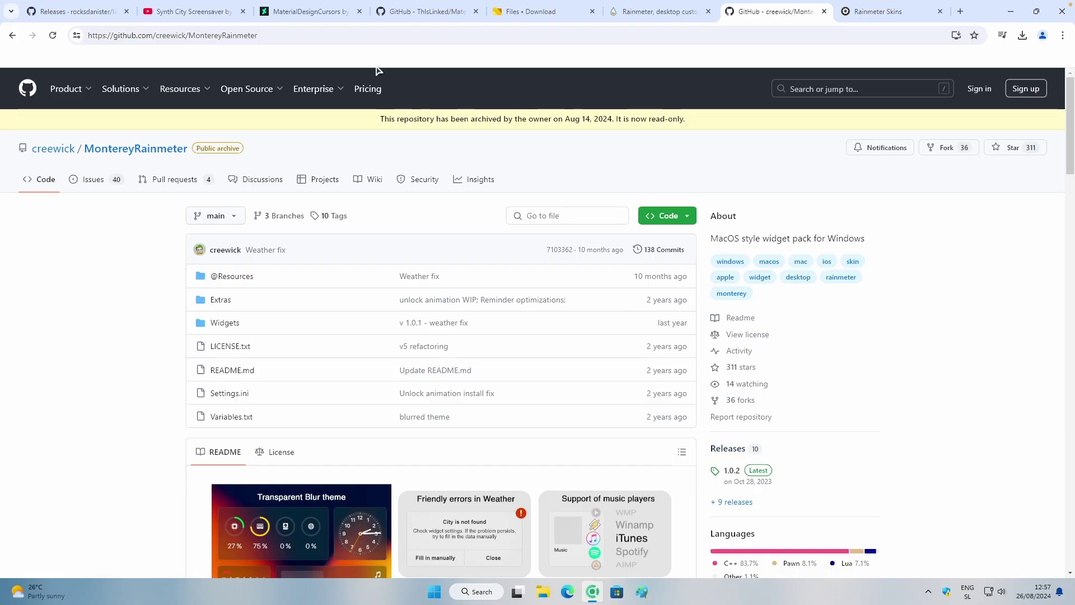
click(362, 39)
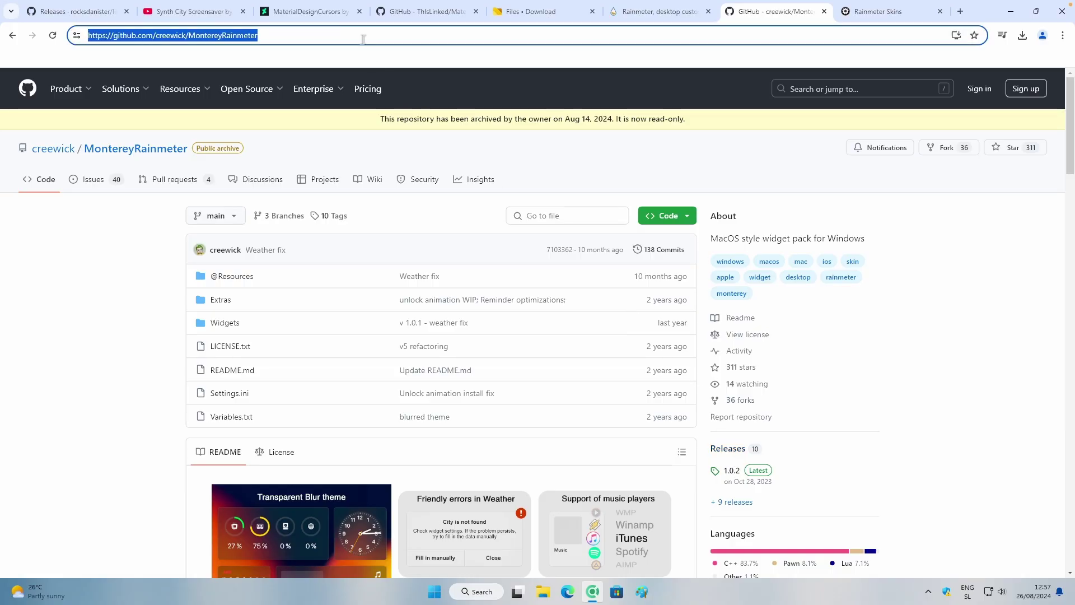
click(730, 449)
scroll(583, 220, down, 5)
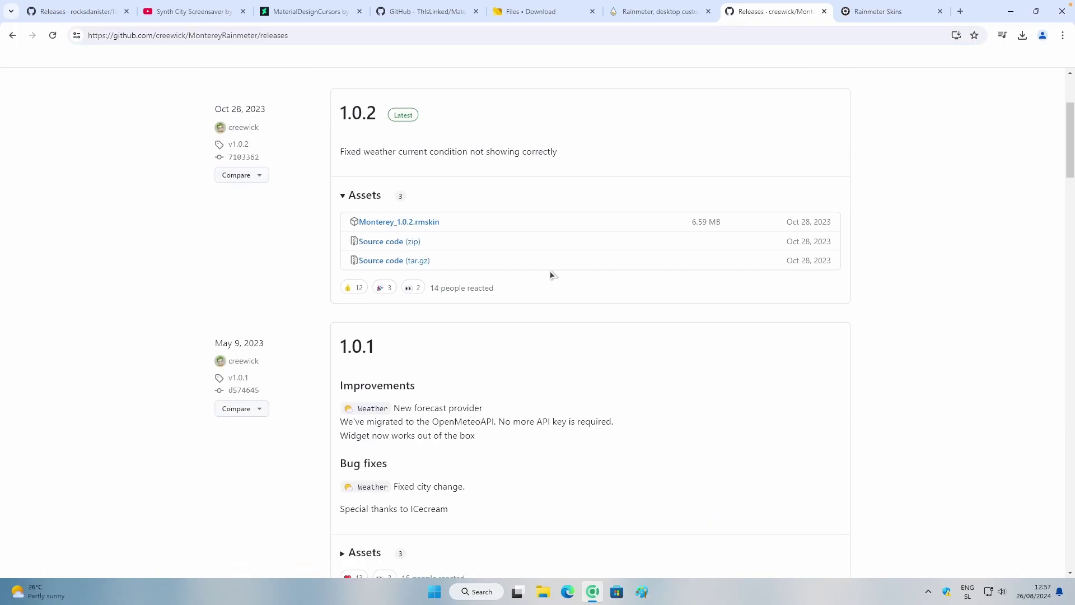
click(434, 170)
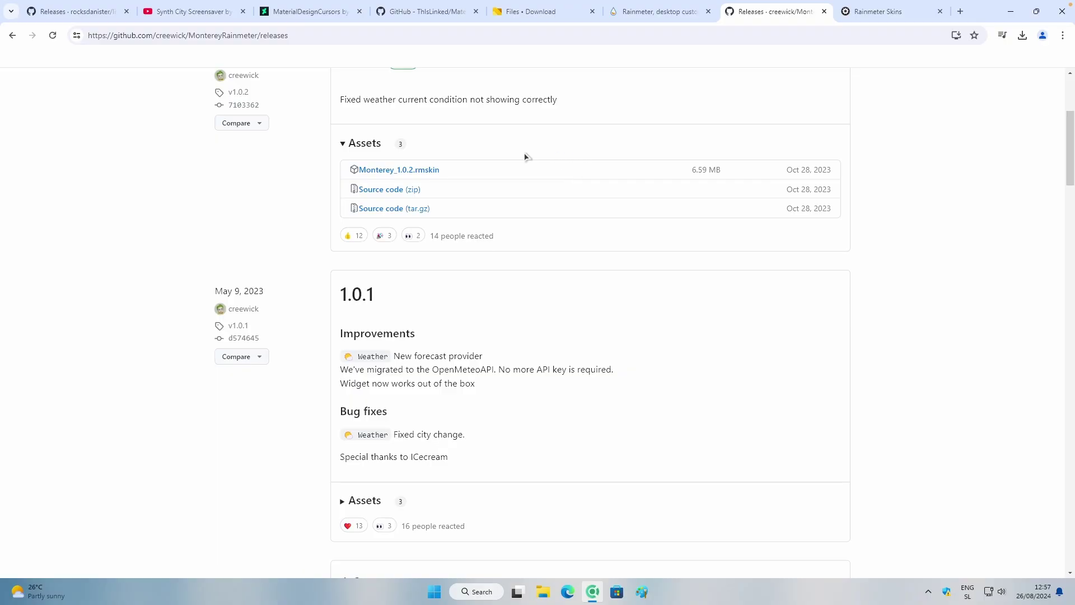
click(442, 284)
- Install the downloaded Monterey_1.0.2.rmskin package with the Rainmeter Skin Installer and show the desktop
click(928, 592)
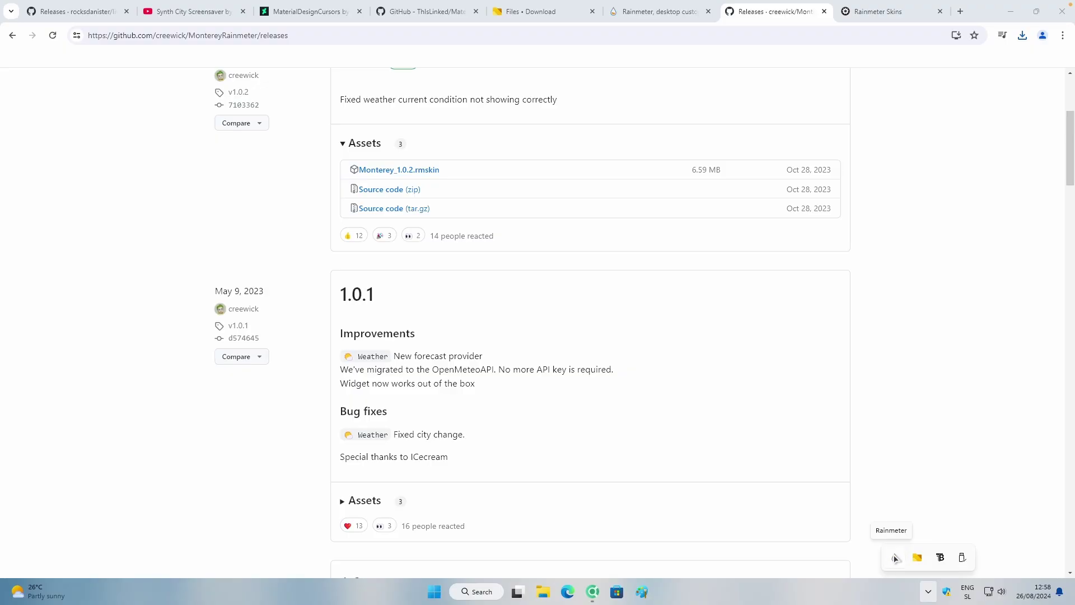
click(1022, 36)
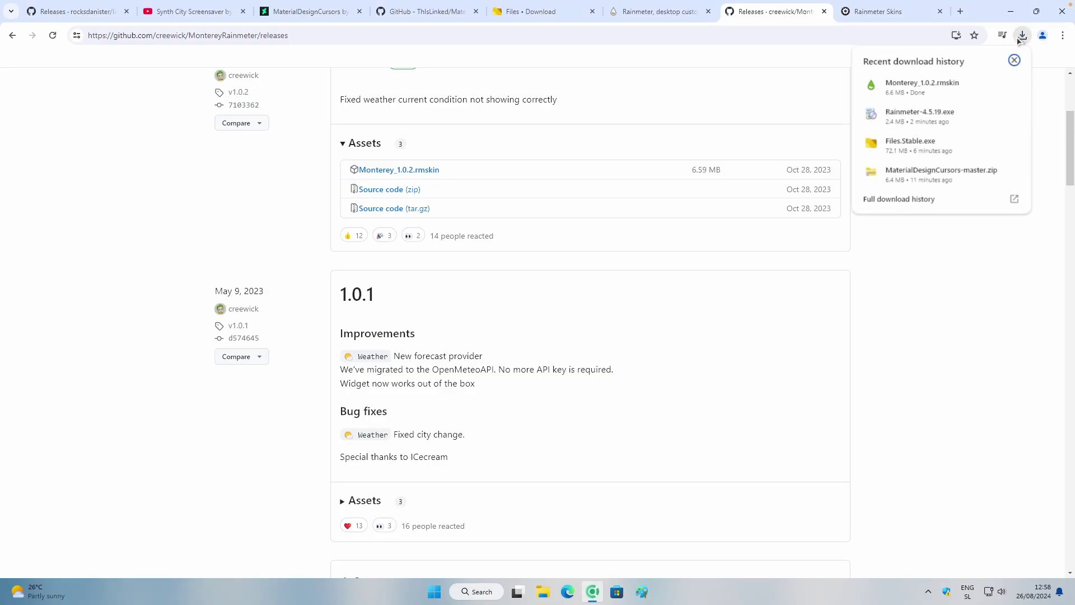
click(947, 90)
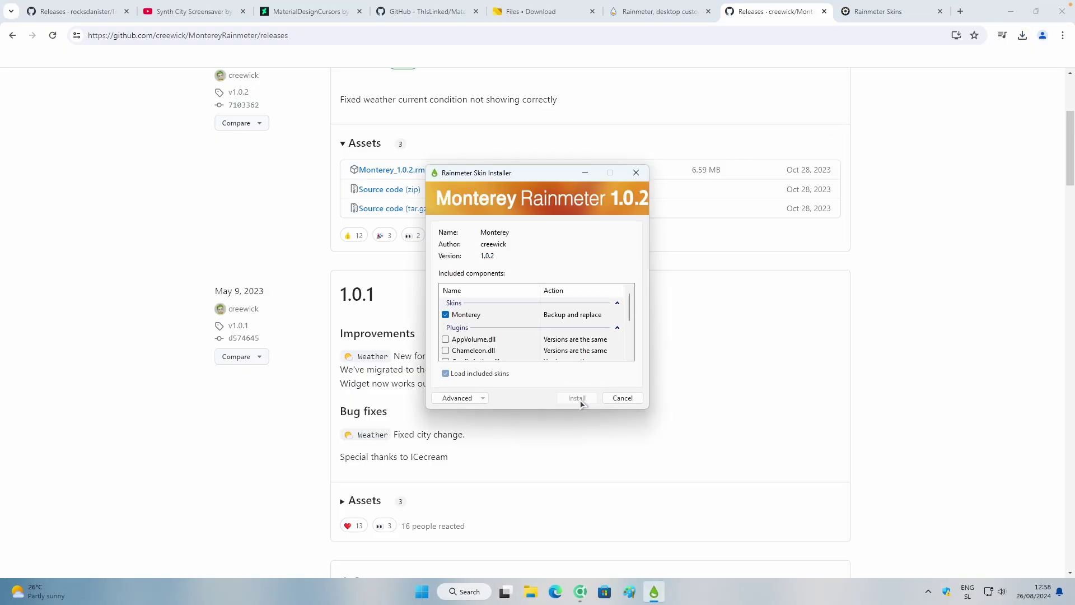
click(577, 397)
key(super+d)
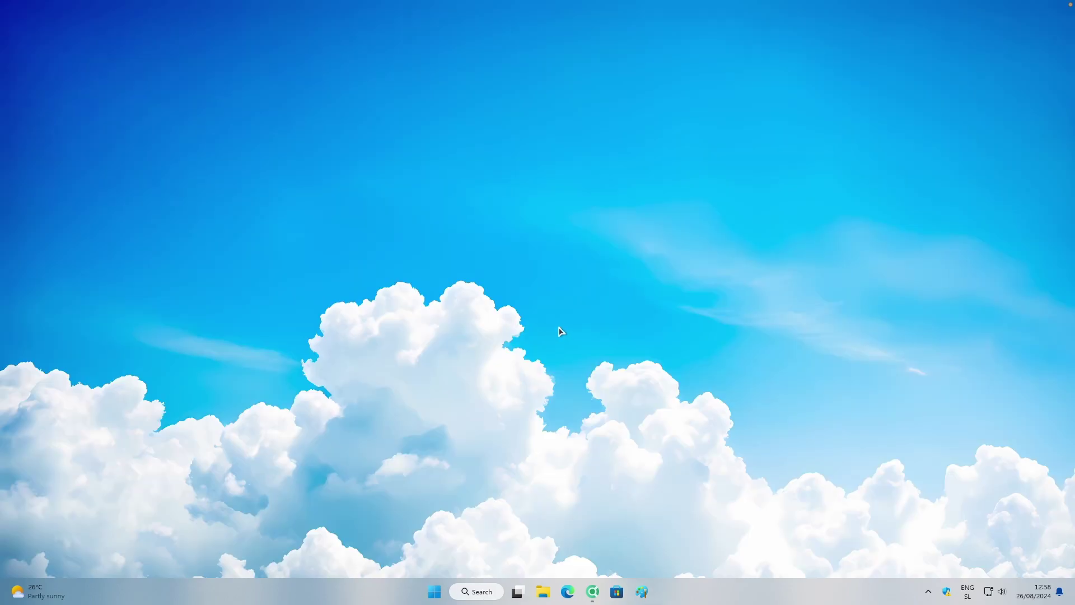
- Load Settings.ini of the Monterey skin from the Rainmeter manager and set its appearance theme to Blur
click(928, 591)
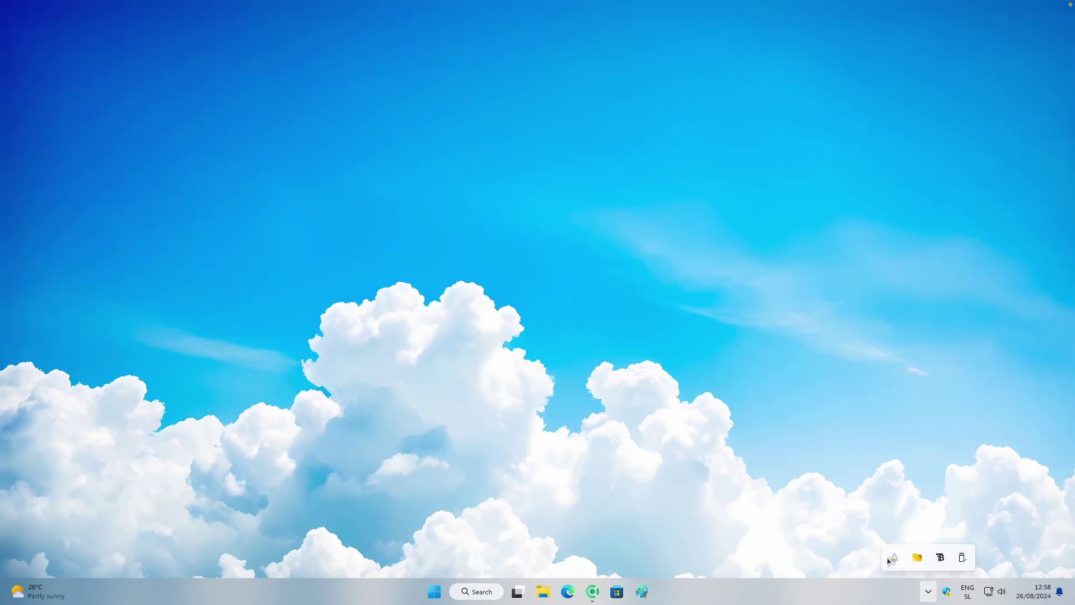
click(895, 557)
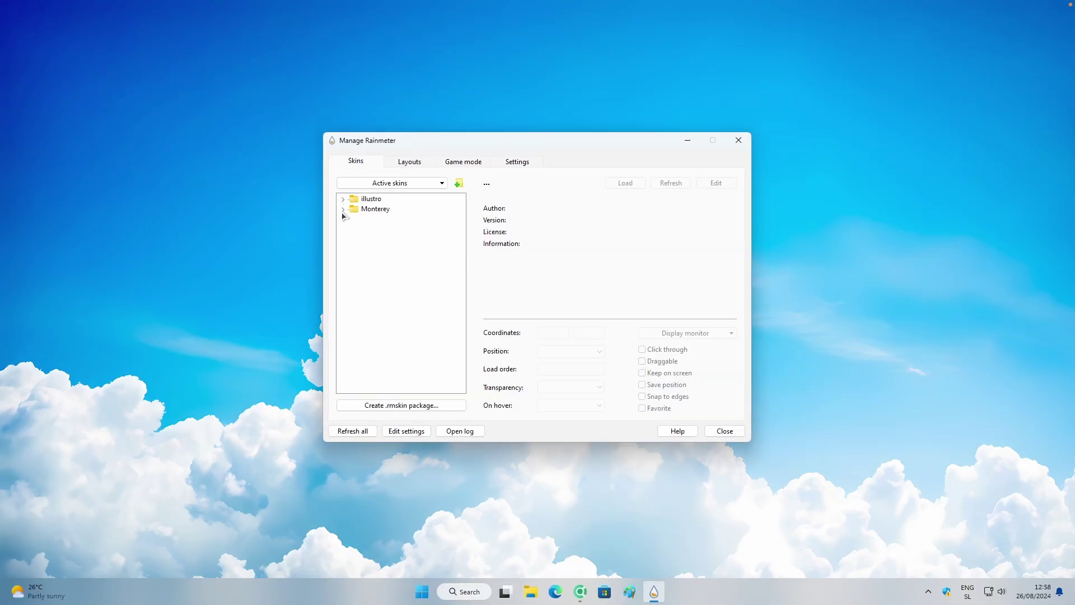
click(342, 209)
click(390, 242)
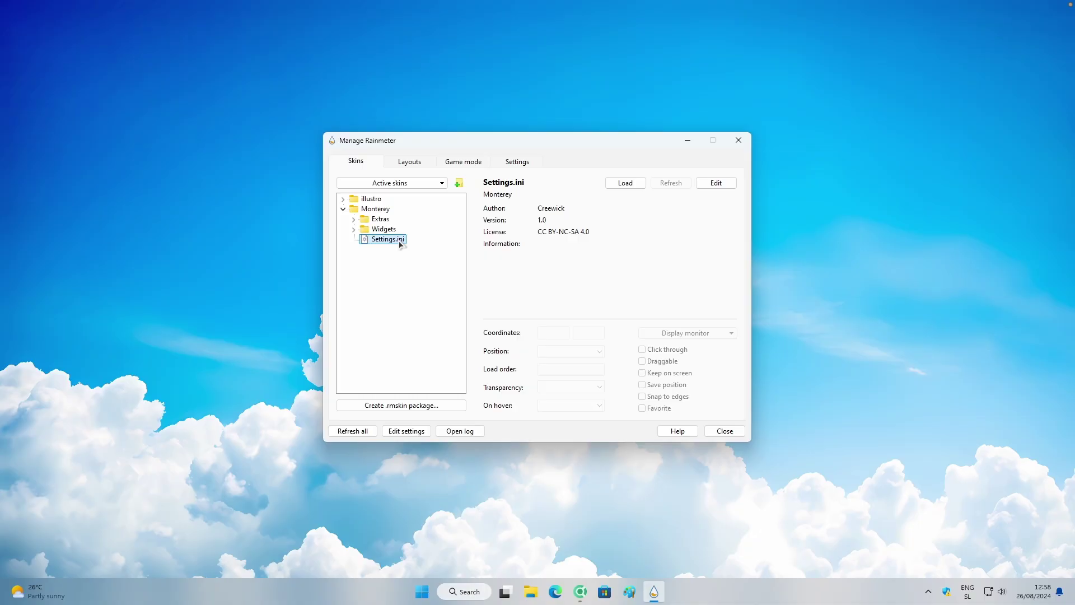
double_click(400, 244)
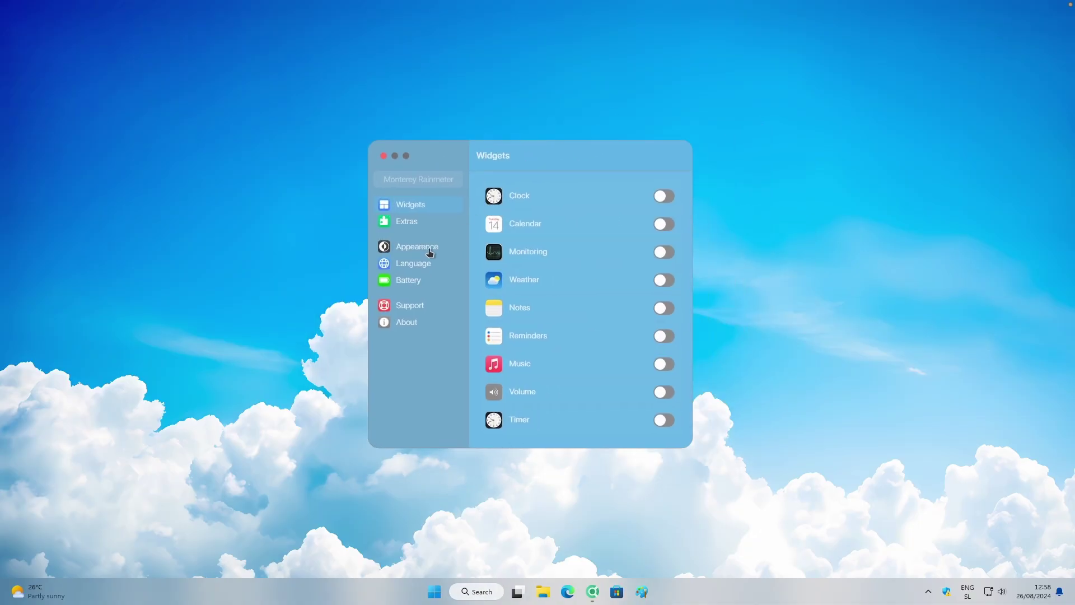
click(435, 247)
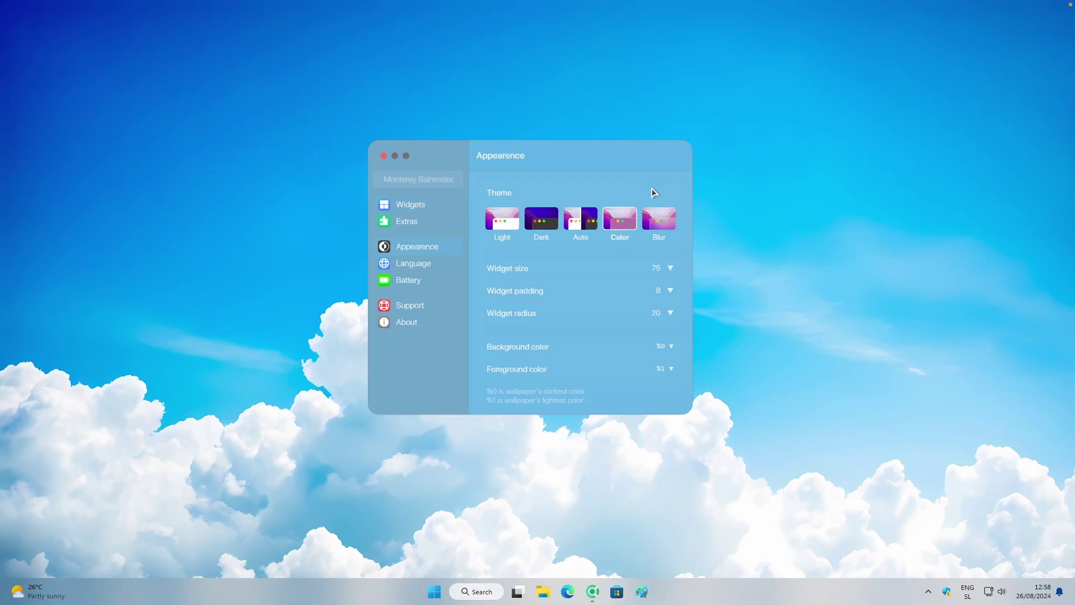
click(666, 219)
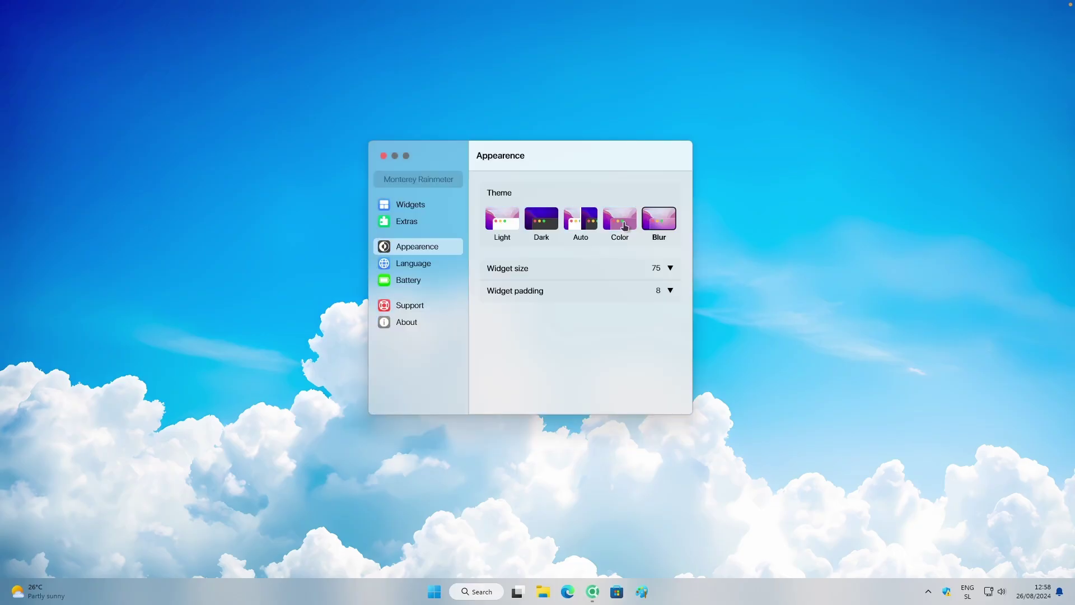
- Turn on the Weather, Calendar and Notes widgets, close the Monterey settings and place the calendar beneath the weather widget
click(418, 206)
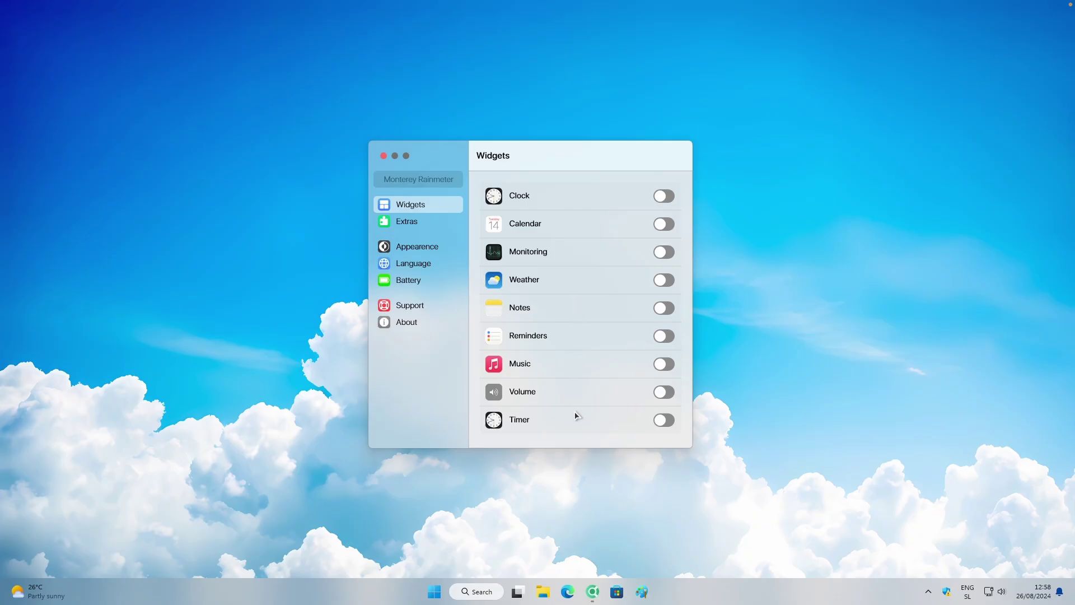
click(661, 280)
click(662, 226)
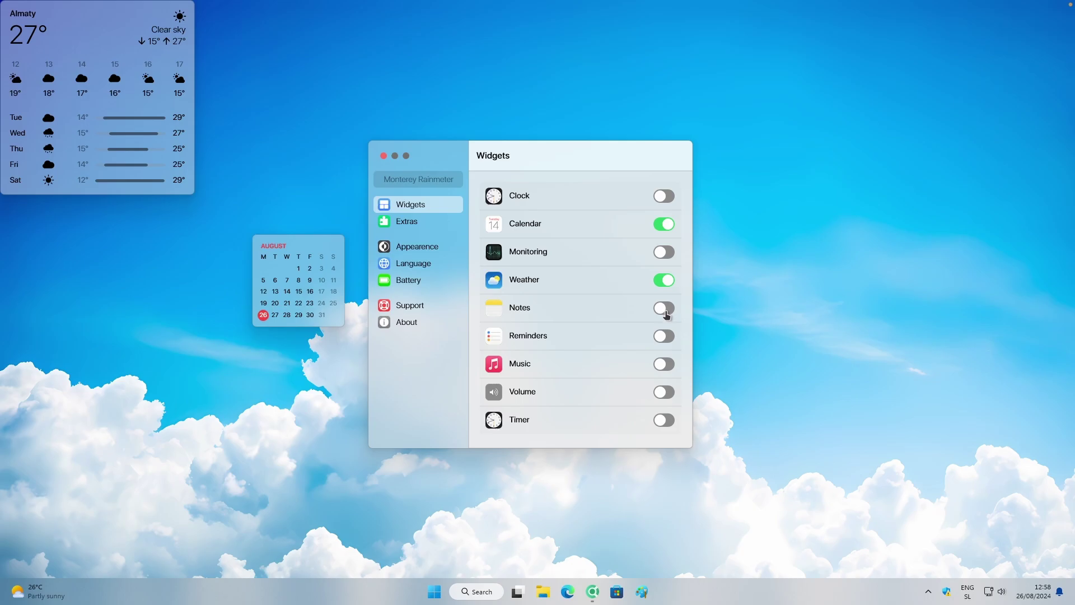
click(664, 309)
click(383, 156)
drag(306, 298, 66, 255)
- Set the Weather widget's city to London, save it and change the widget's size to Wide
right_click(139, 41)
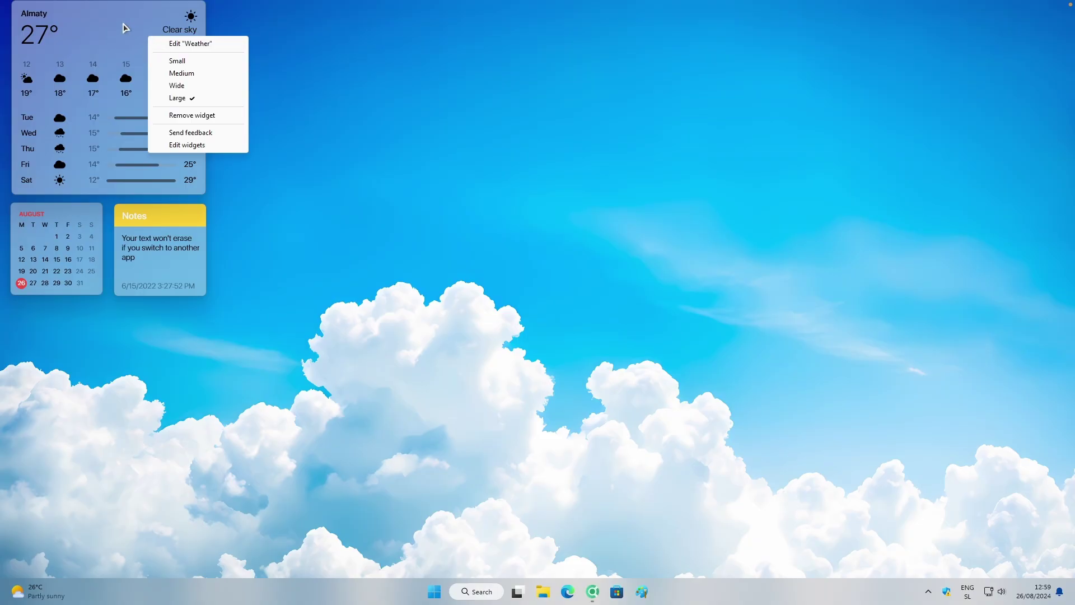
click(178, 46)
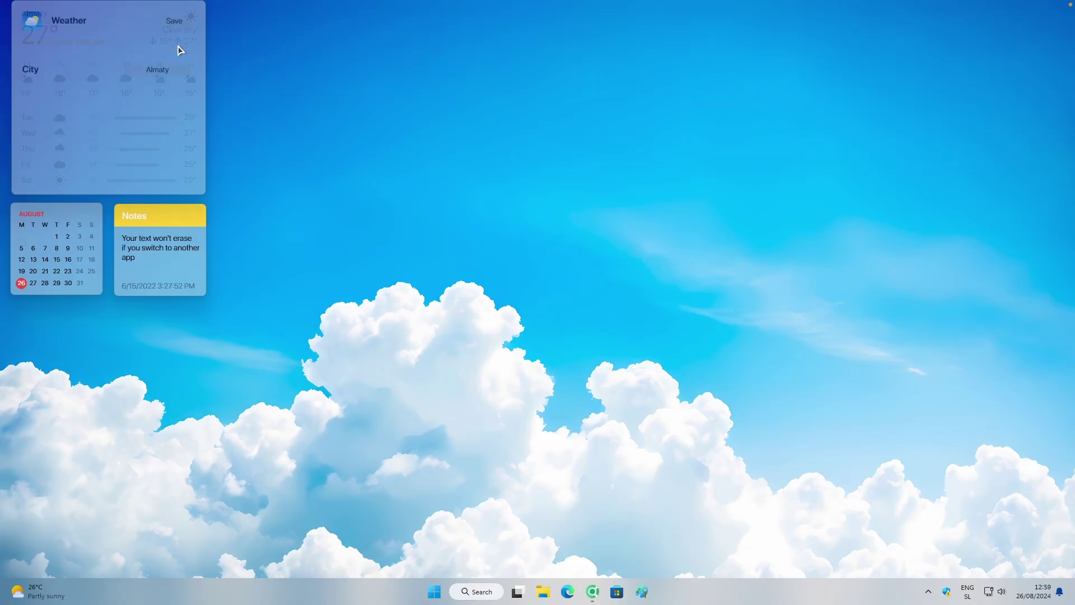
double_click(175, 73)
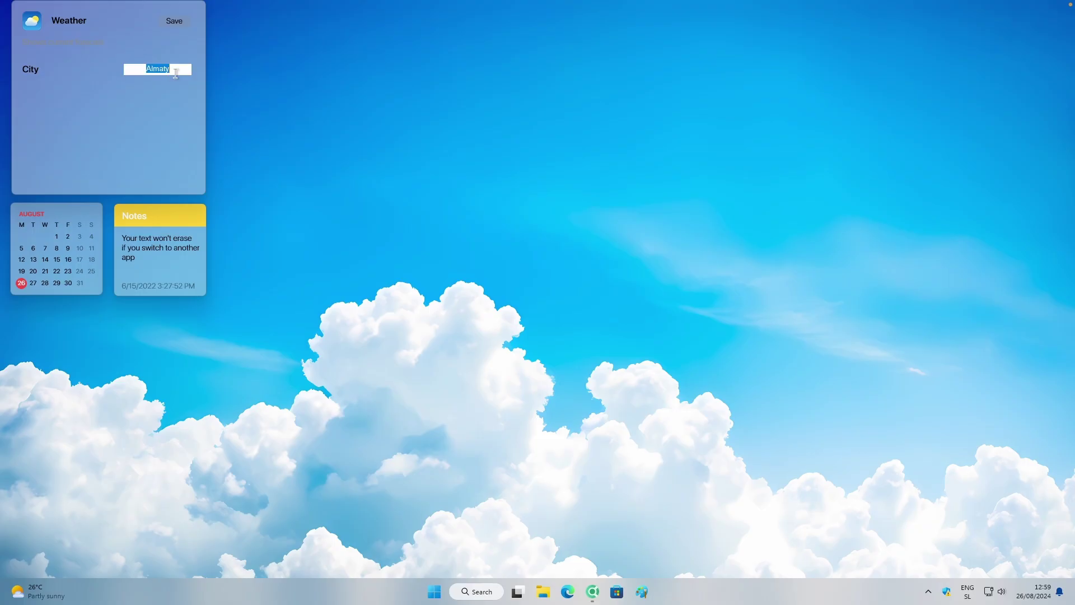
key(Caps_Lock)
text(L)
key(Caps_Lock)
text(o)
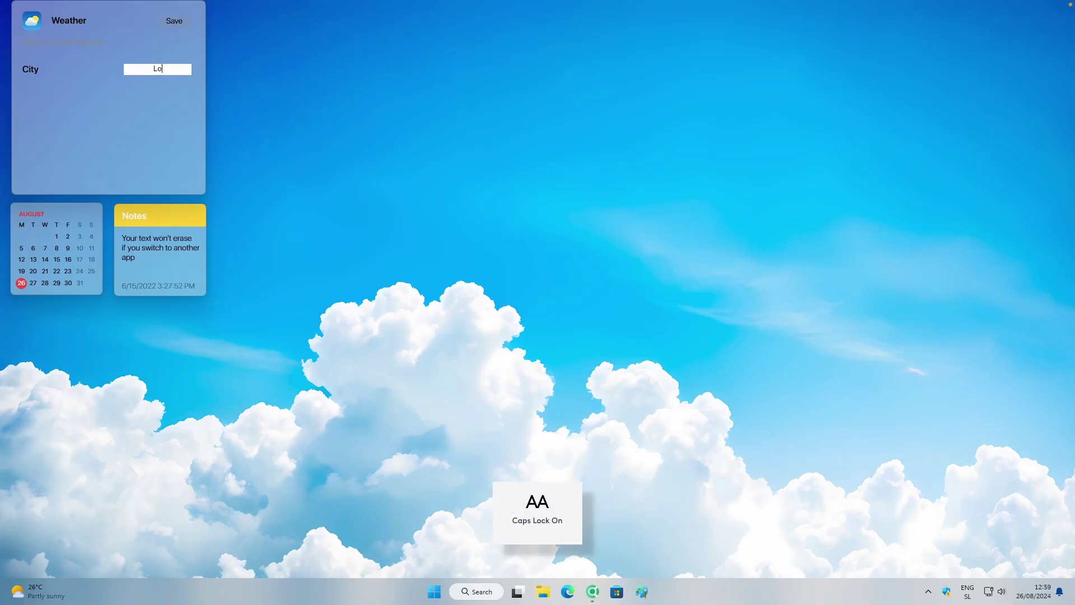
text(ndon)
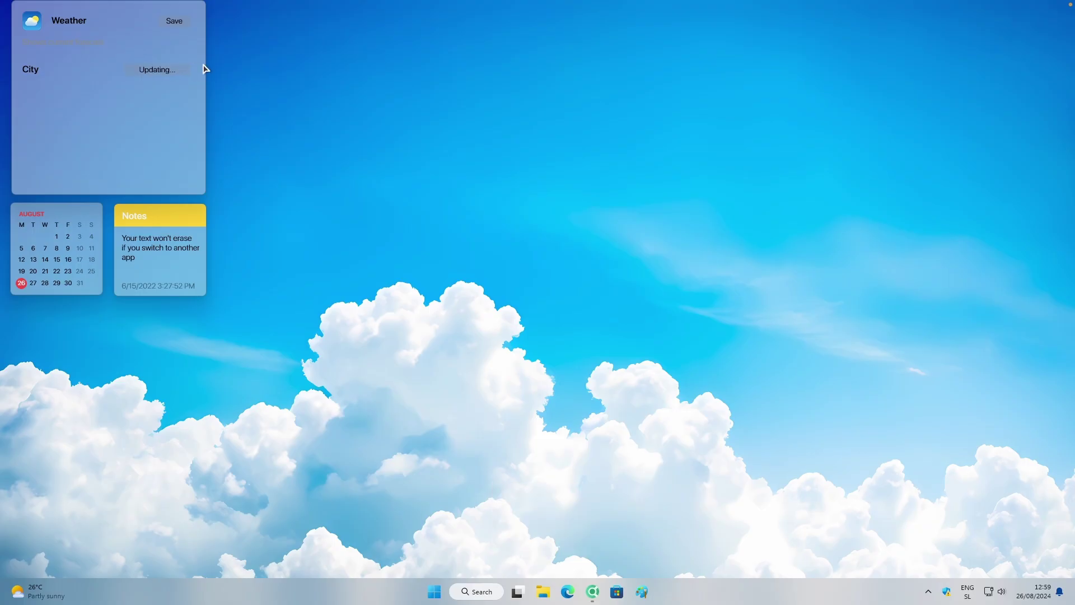
key(Return)
click(175, 22)
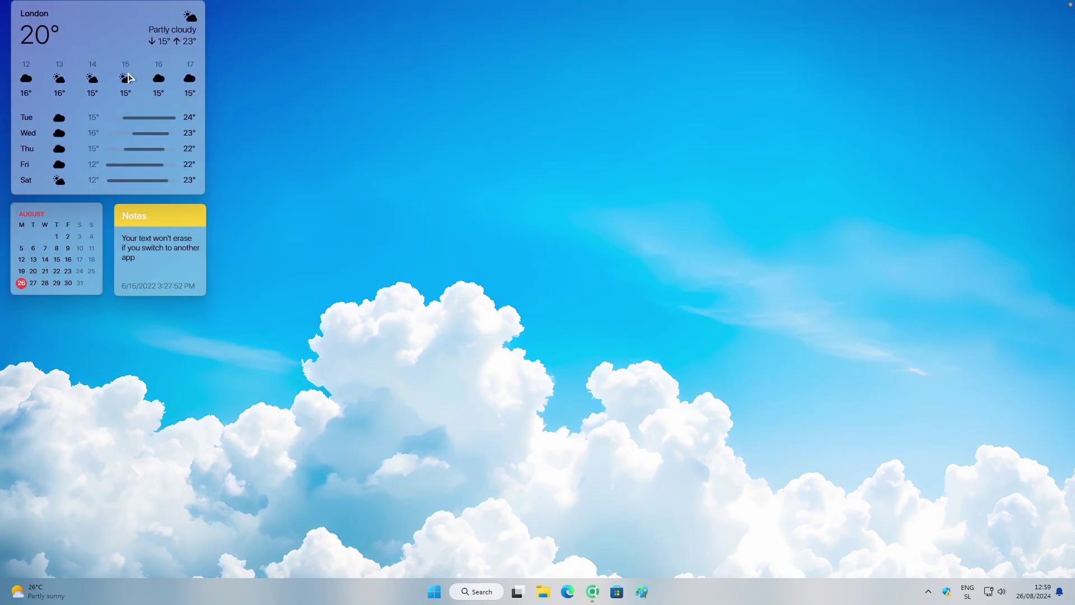
right_click(113, 99)
click(156, 144)
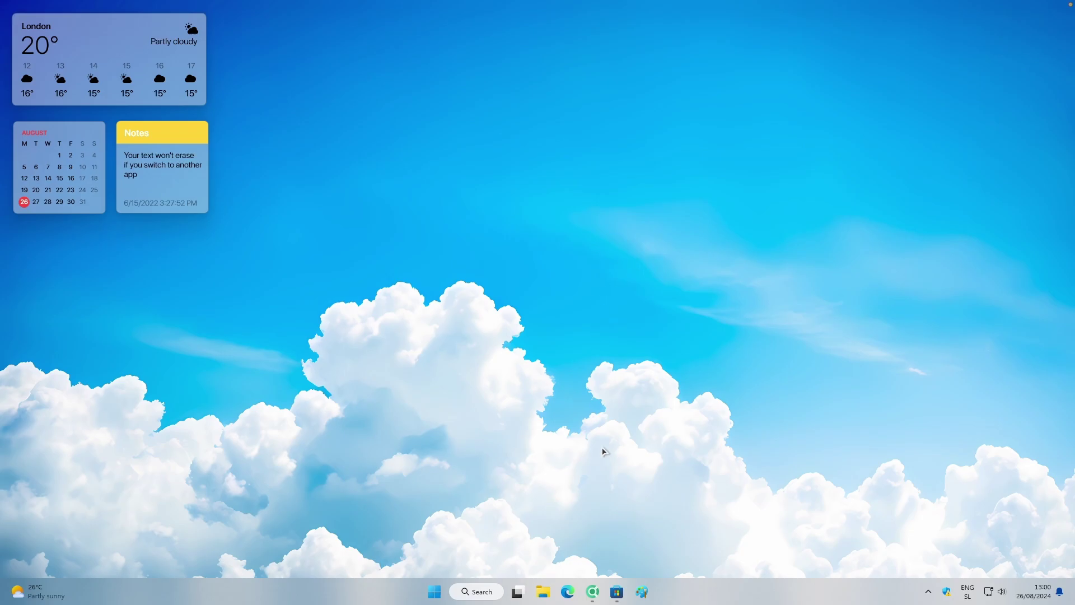
- Switch to the Microsoft Store, search for the terminal app, install Windows Terminal and open it
click(618, 585)
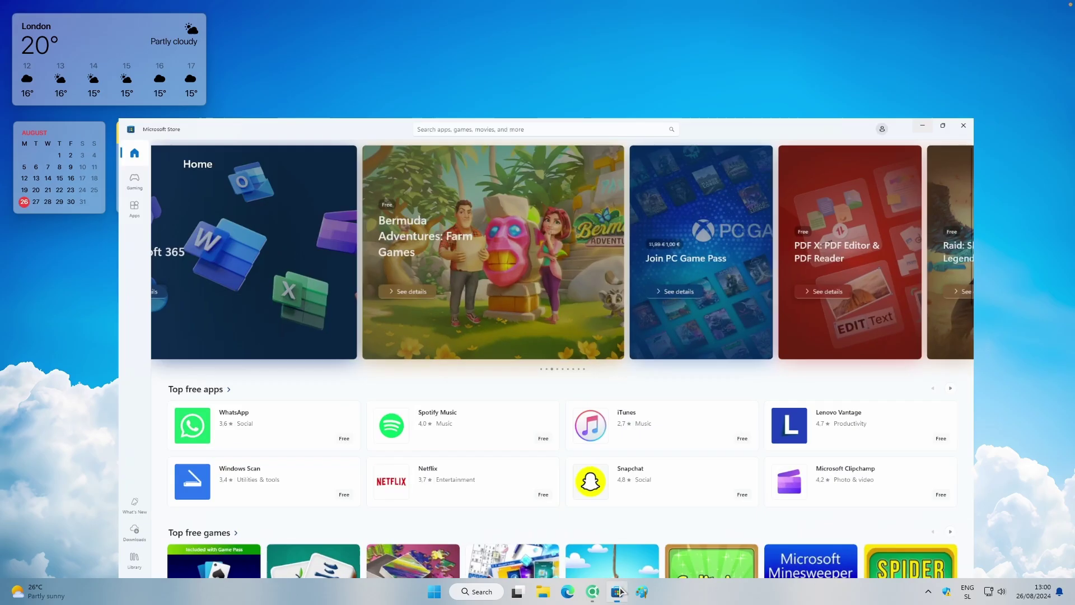
click(439, 19)
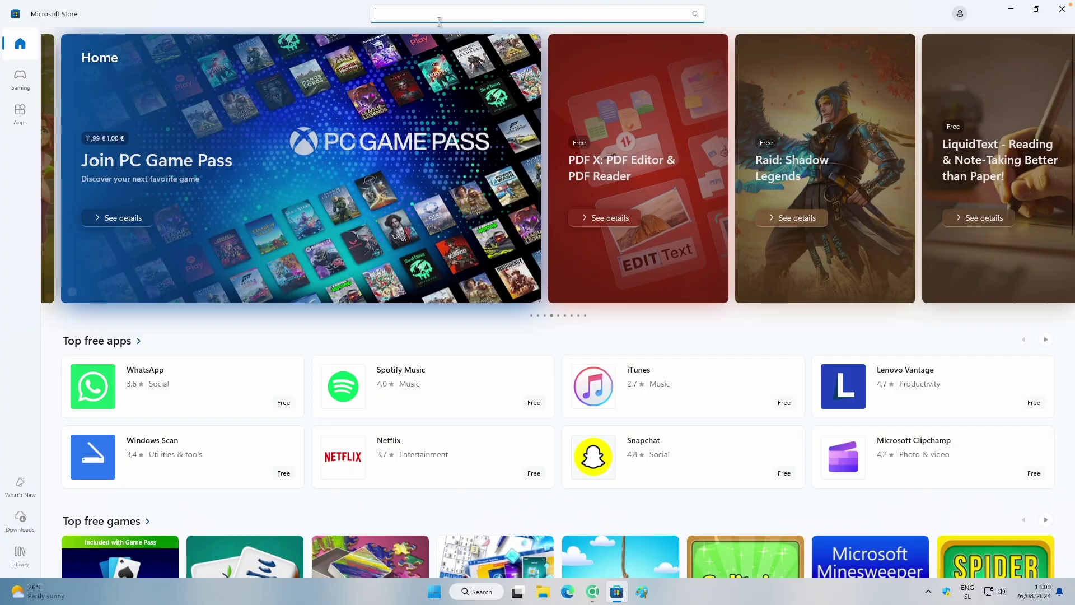
text(termi)
click(451, 129)
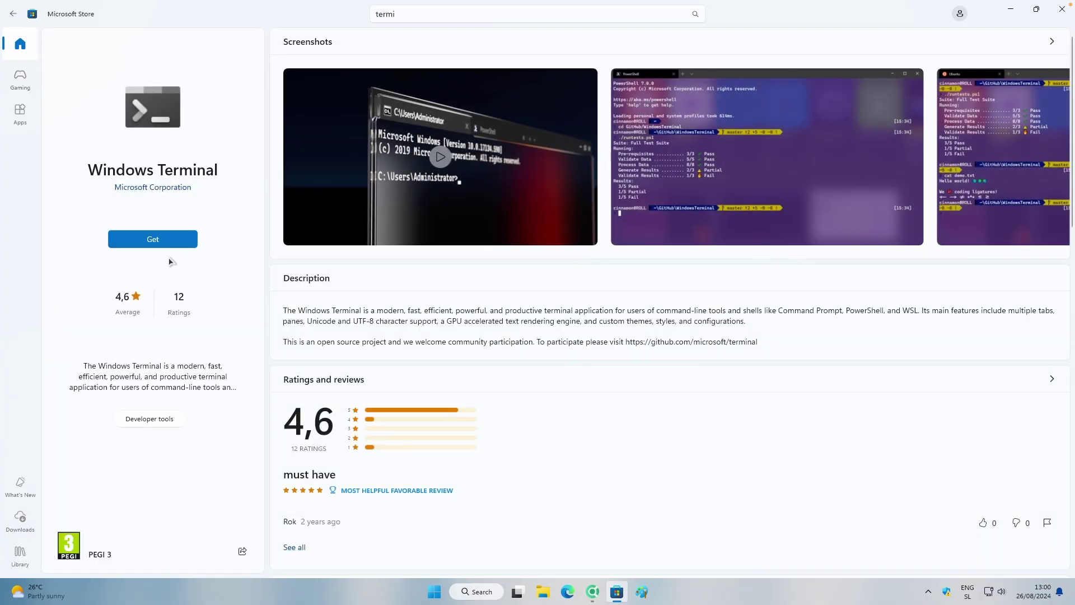
click(168, 242)
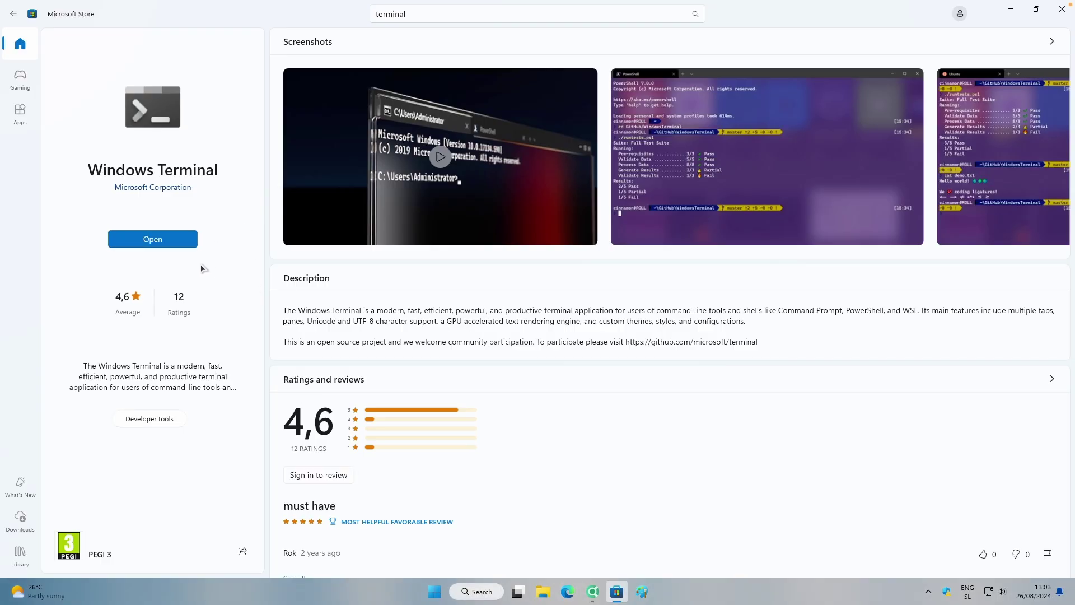
click(173, 241)
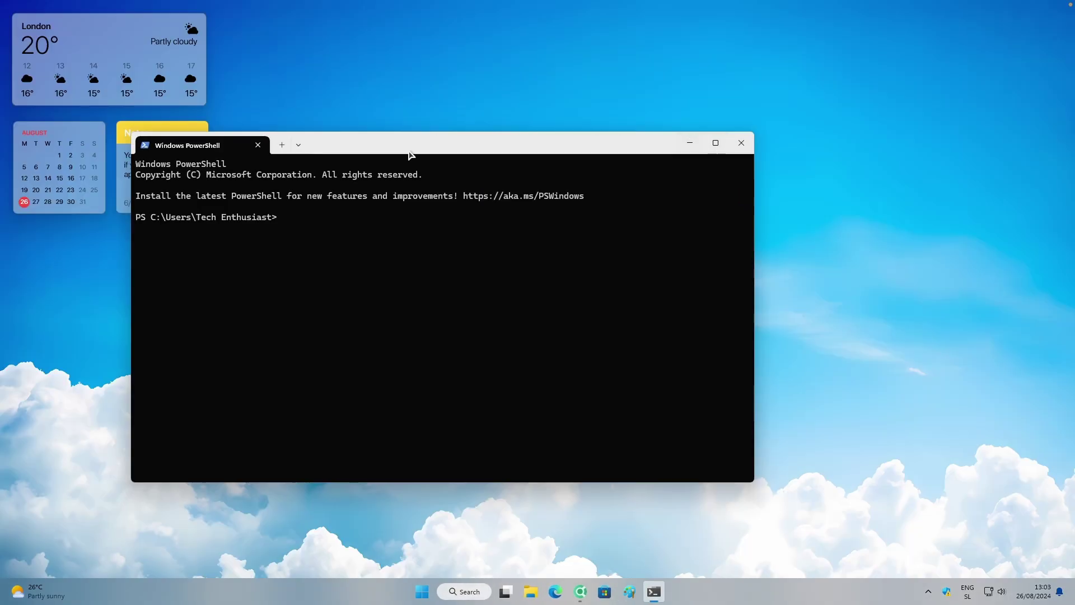
- Open the Windows Terminal settings and go to the appearance options of the Defaults profile
click(298, 145)
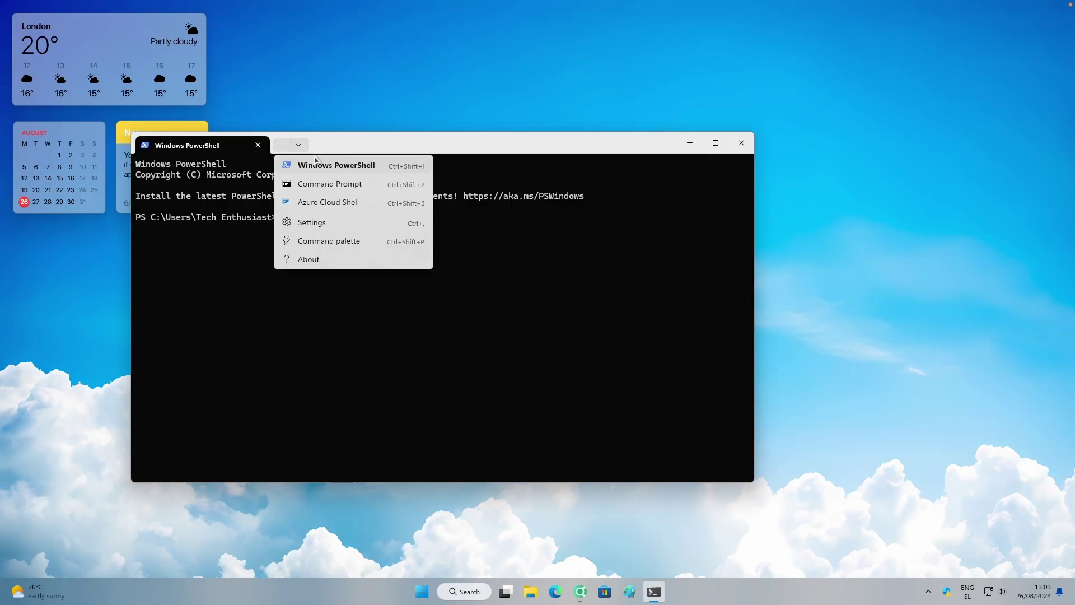
click(325, 227)
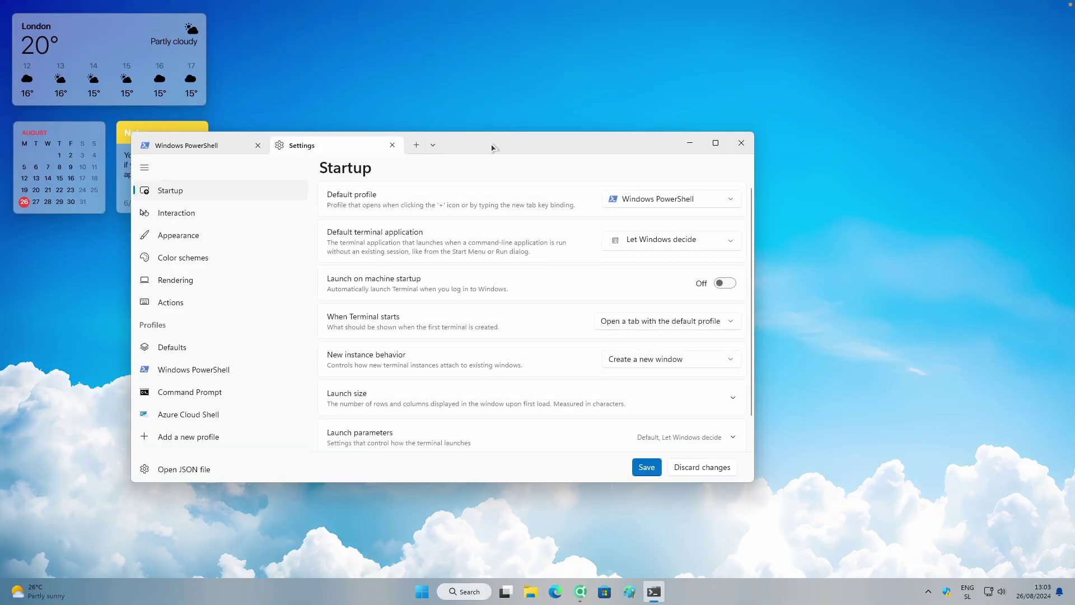
drag(492, 149, 554, 126)
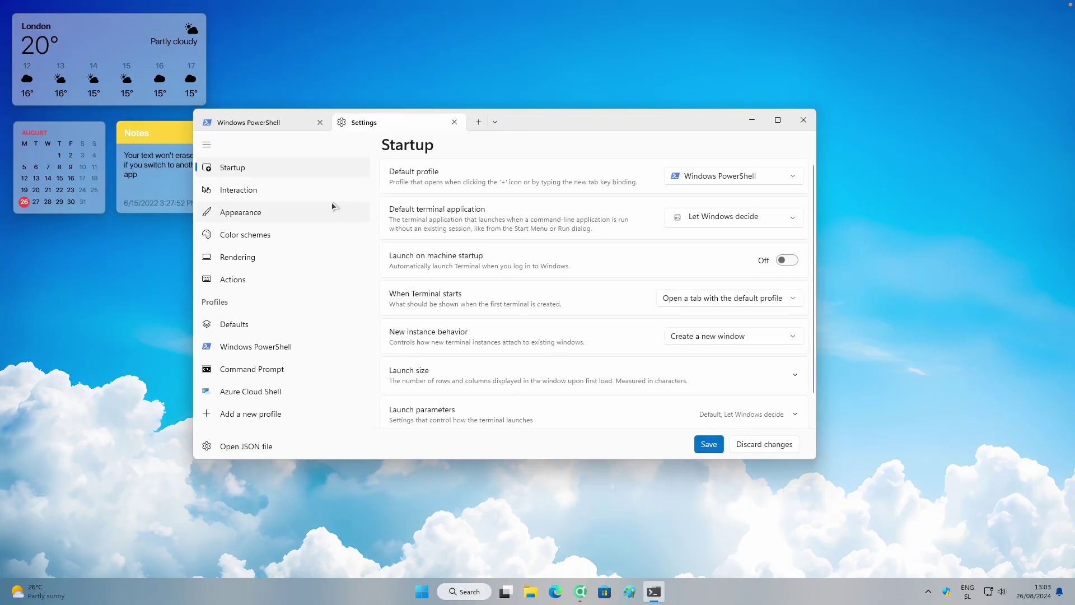
click(314, 213)
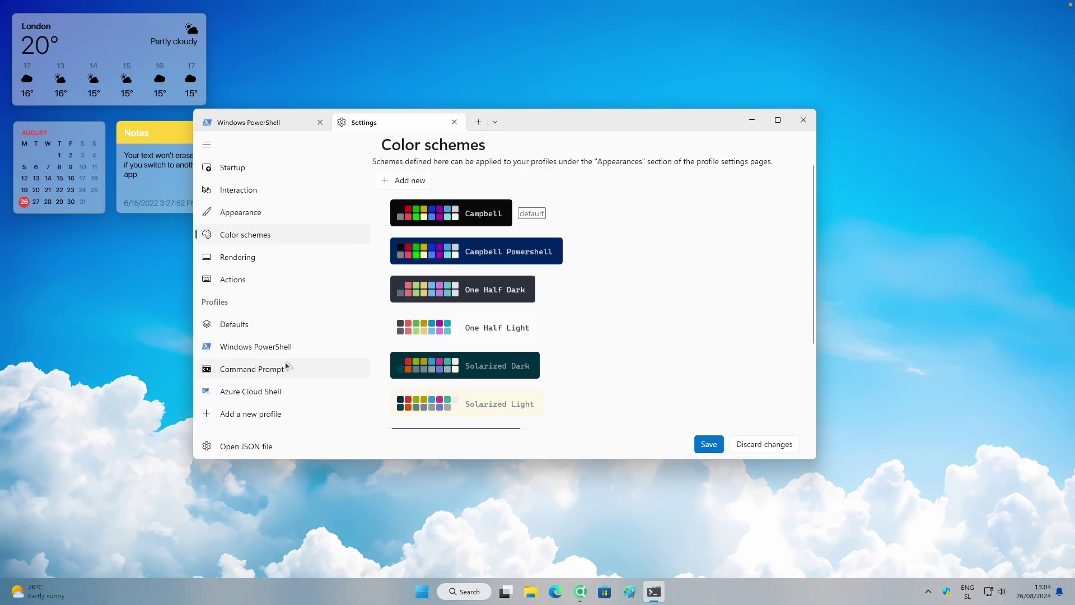
click(264, 326)
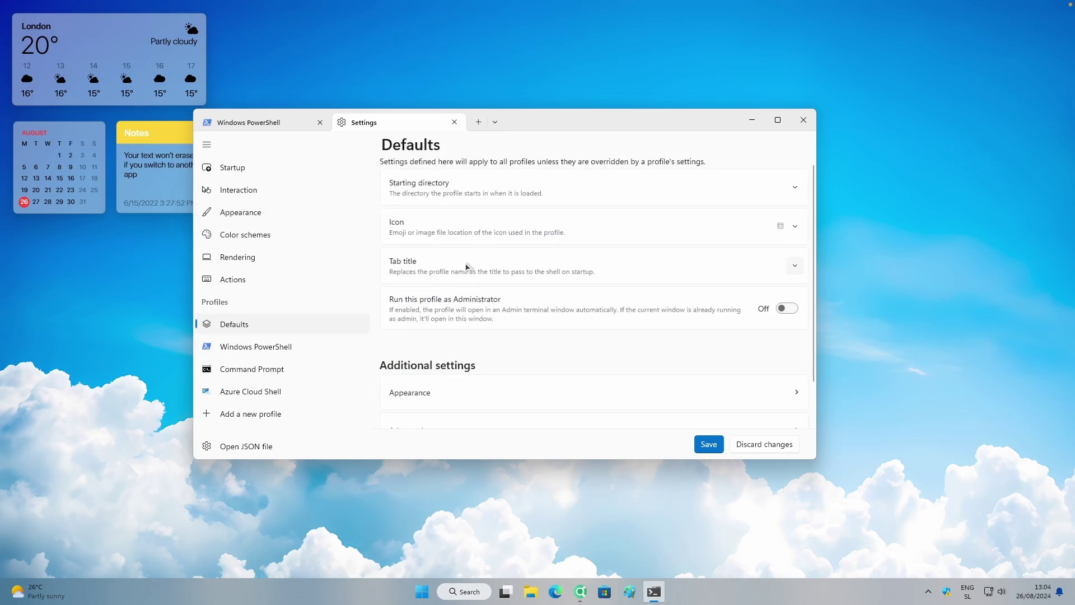
scroll(595, 287, down, 2)
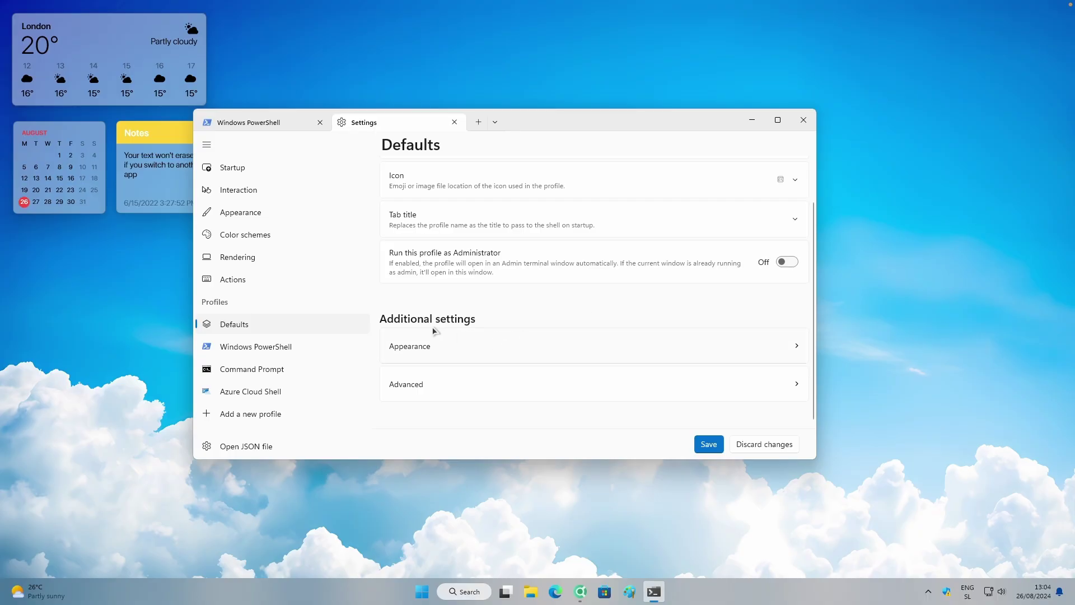
click(486, 345)
- Set the Defaults profile's background opacity to 20% and enable acrylic material
scroll(571, 279, down, 5)
scroll(589, 263, down, 5)
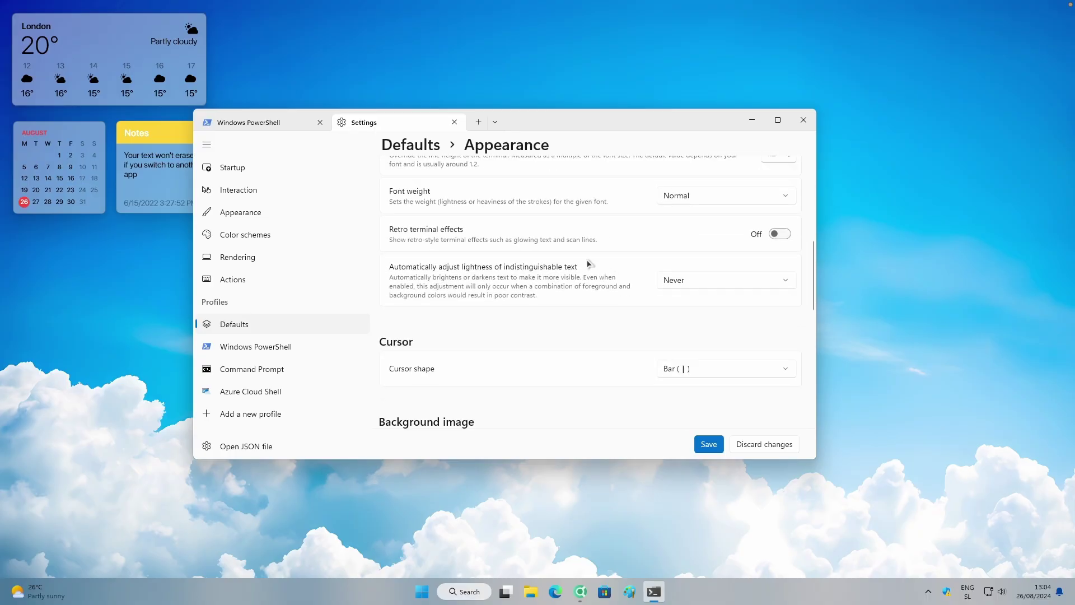
scroll(592, 261, down, 8)
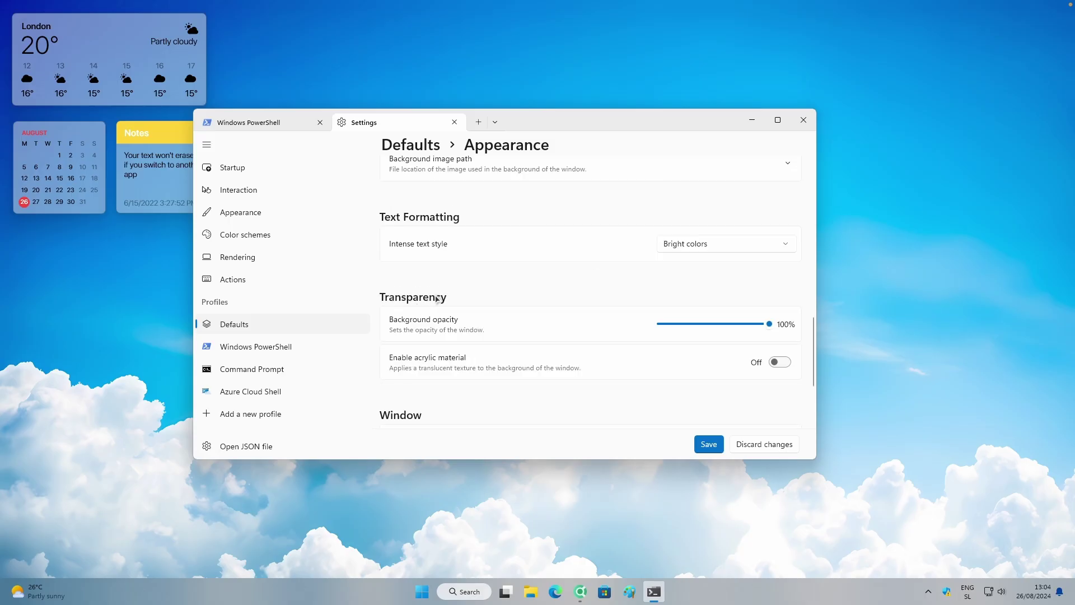
drag(770, 324, 683, 327)
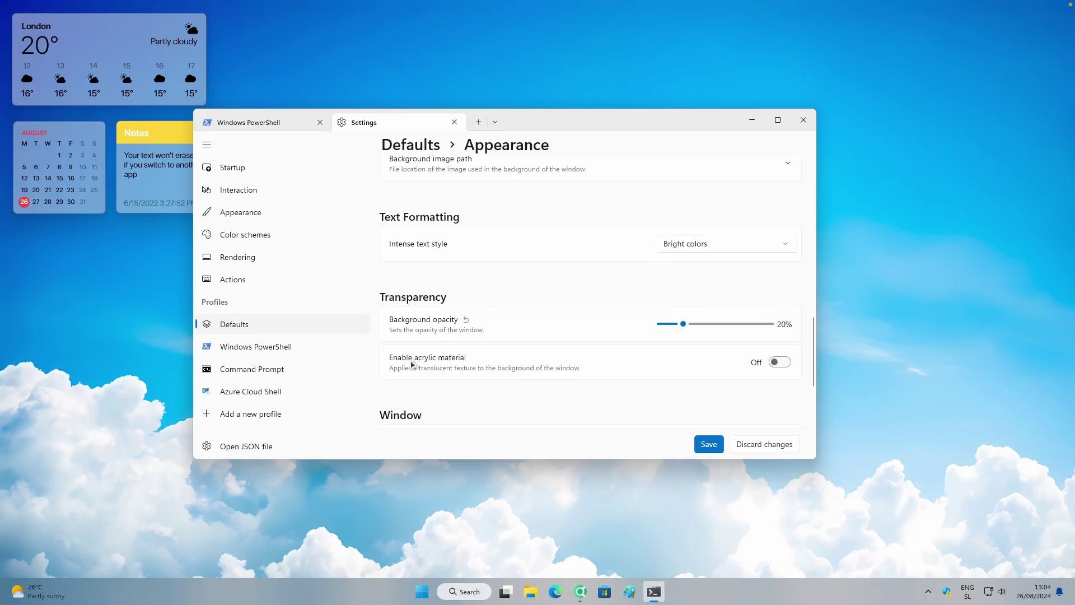
click(779, 362)
- Save the Terminal settings and open a new Windows PowerShell tab to check the translucent background
scroll(563, 299, down, 1)
scroll(563, 300, down, 3)
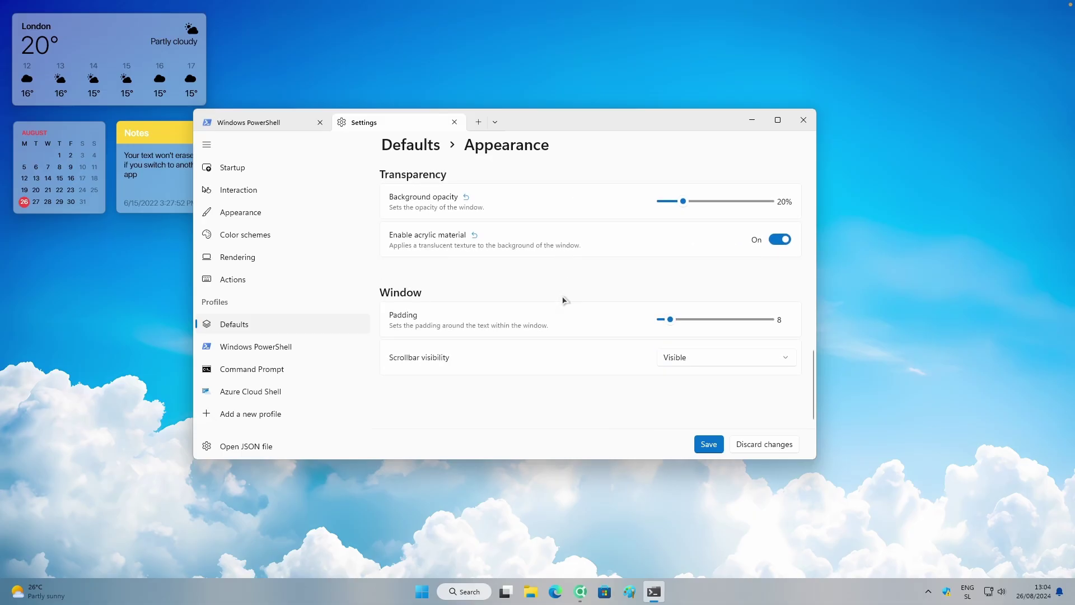
click(708, 443)
click(479, 122)
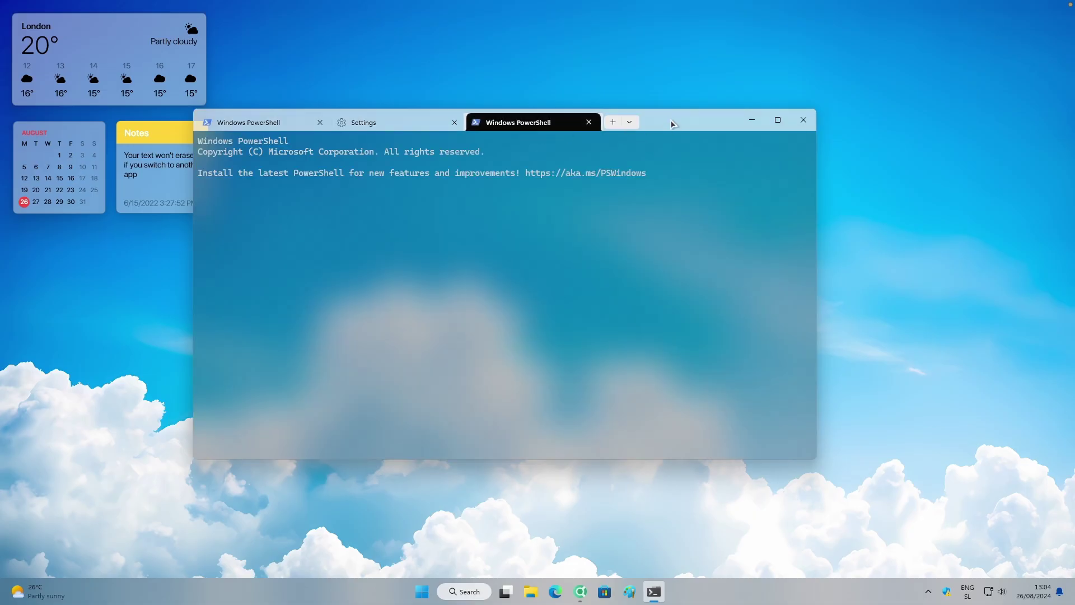
drag(670, 119, 725, 137)
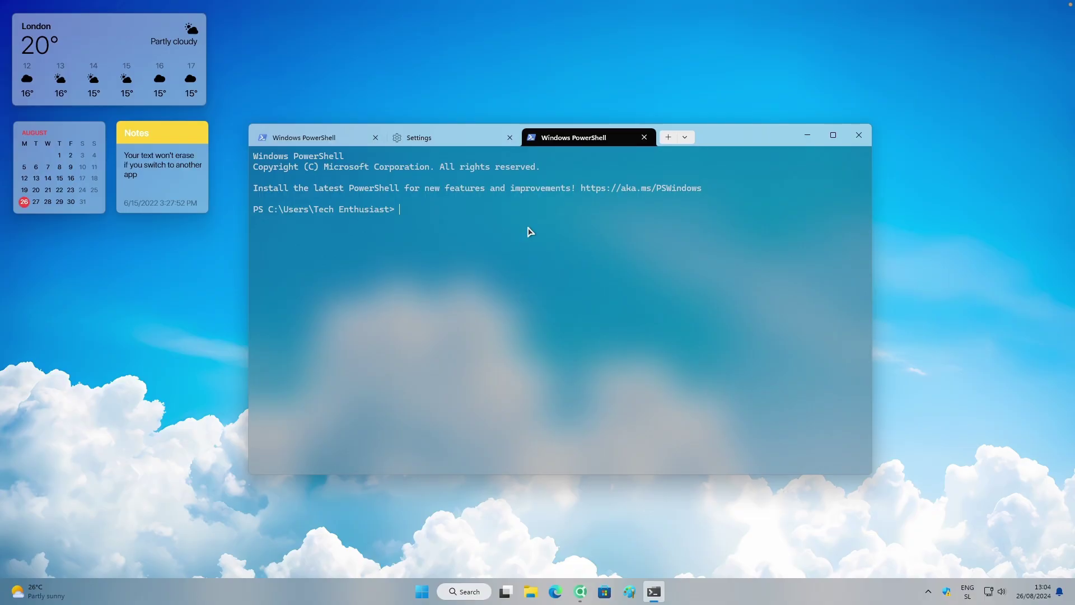